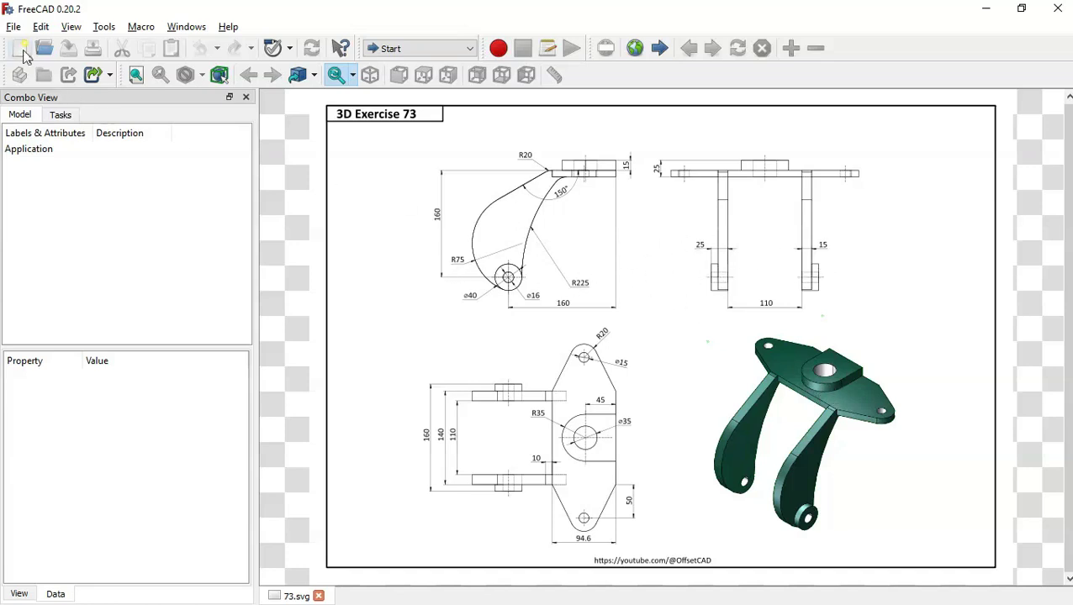
Create a new empty document and switch to the Part Design workbench
{"action": "left_click", "coordinate": [13, 27]}
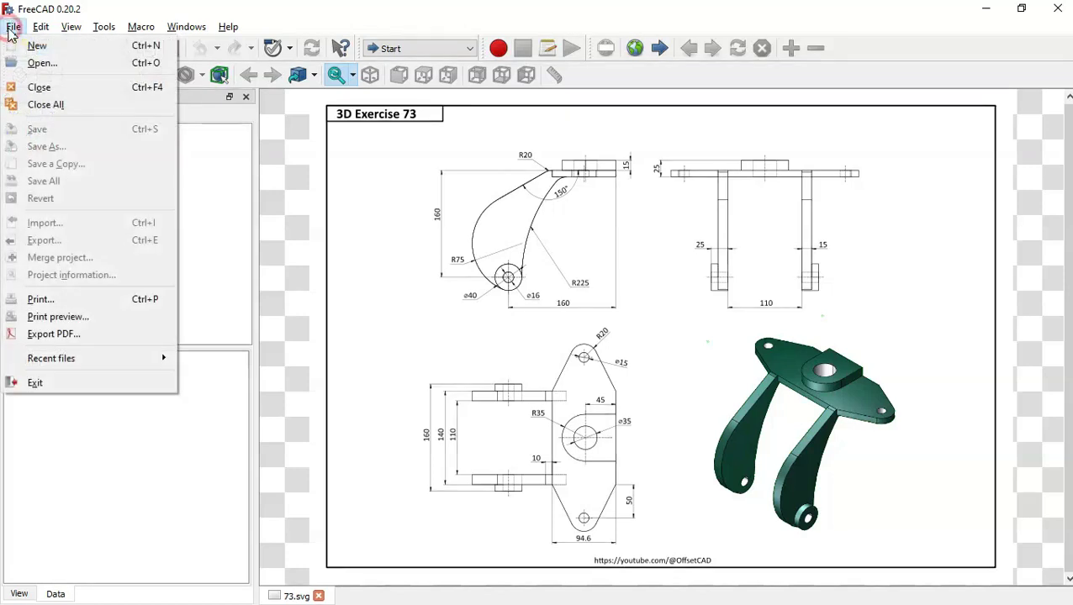
{"action": "left_click", "coordinate": [38, 47]}
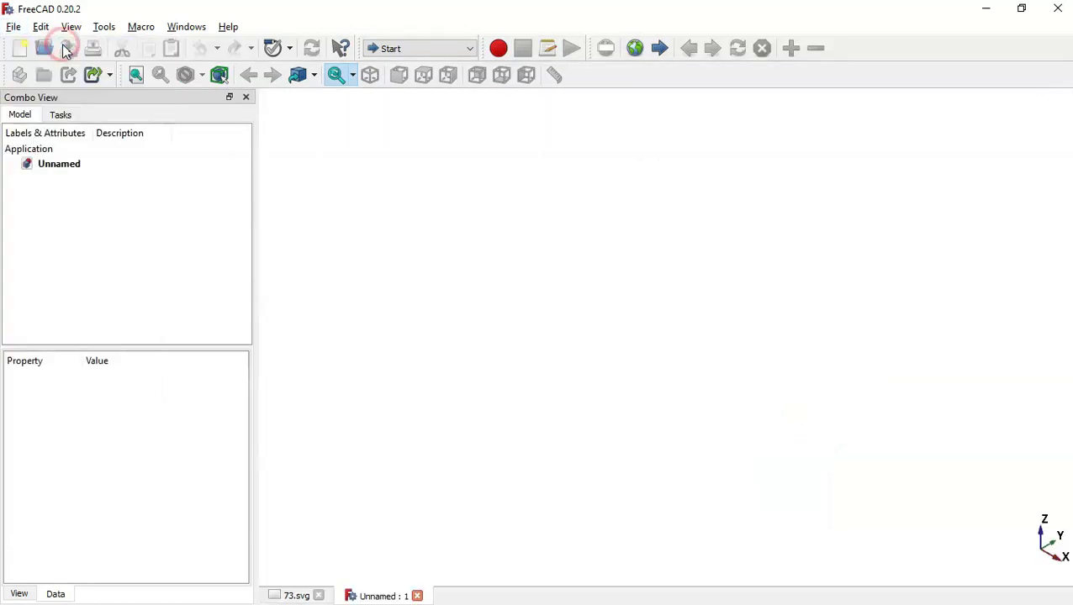
{"action": "left_click", "coordinate": [452, 52]}
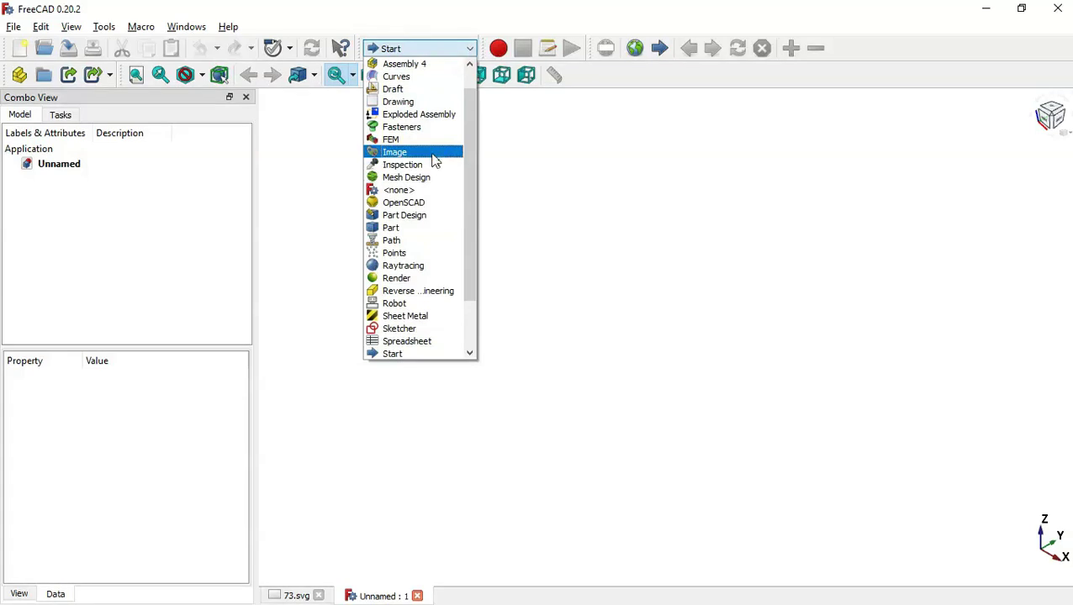
{"action": "left_click", "coordinate": [435, 217]}
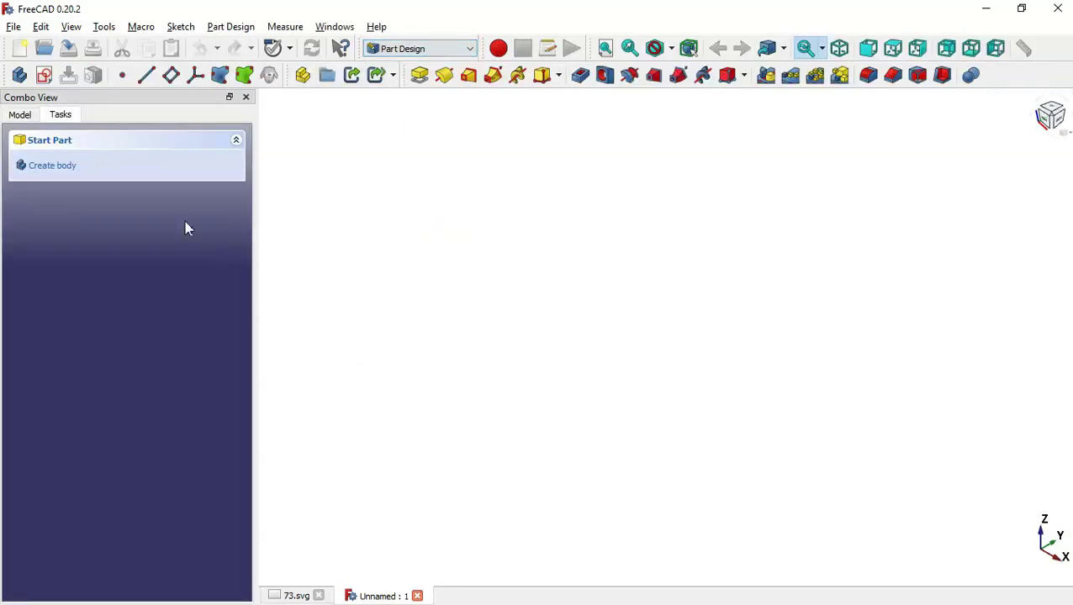
Create a body and start a sketch on its YZ plane
{"action": "left_click", "coordinate": [71, 168]}
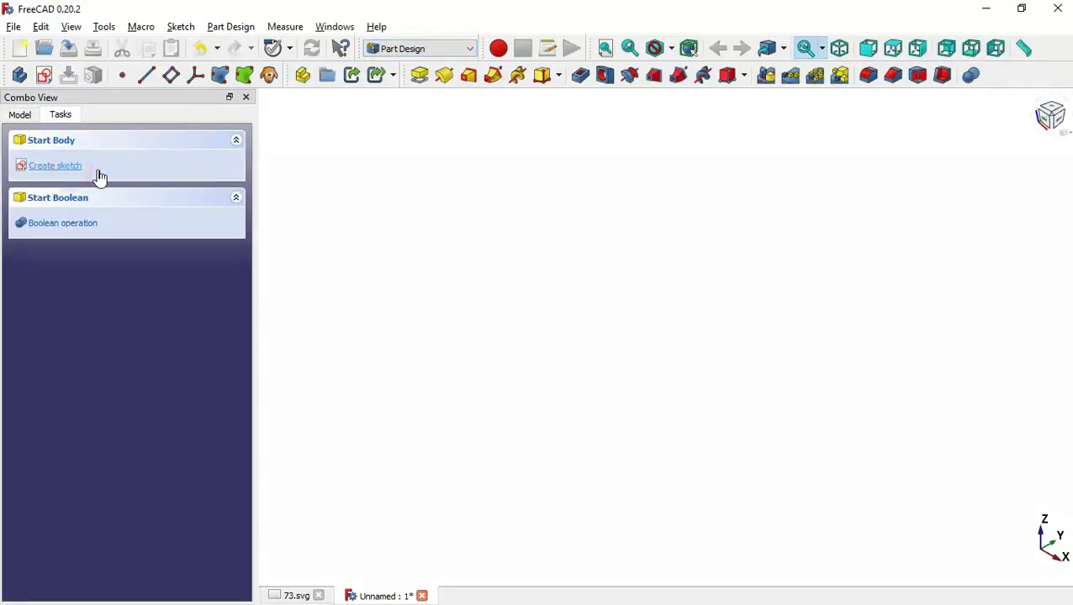
{"action": "left_click", "coordinate": [97, 171]}
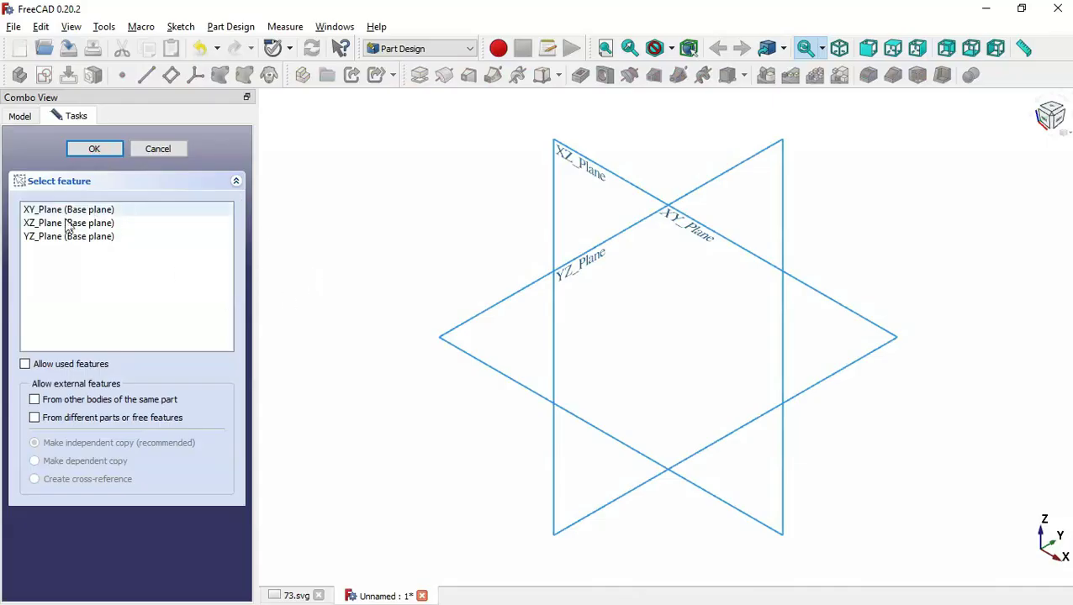
{"action": "left_click", "coordinate": [591, 266]}
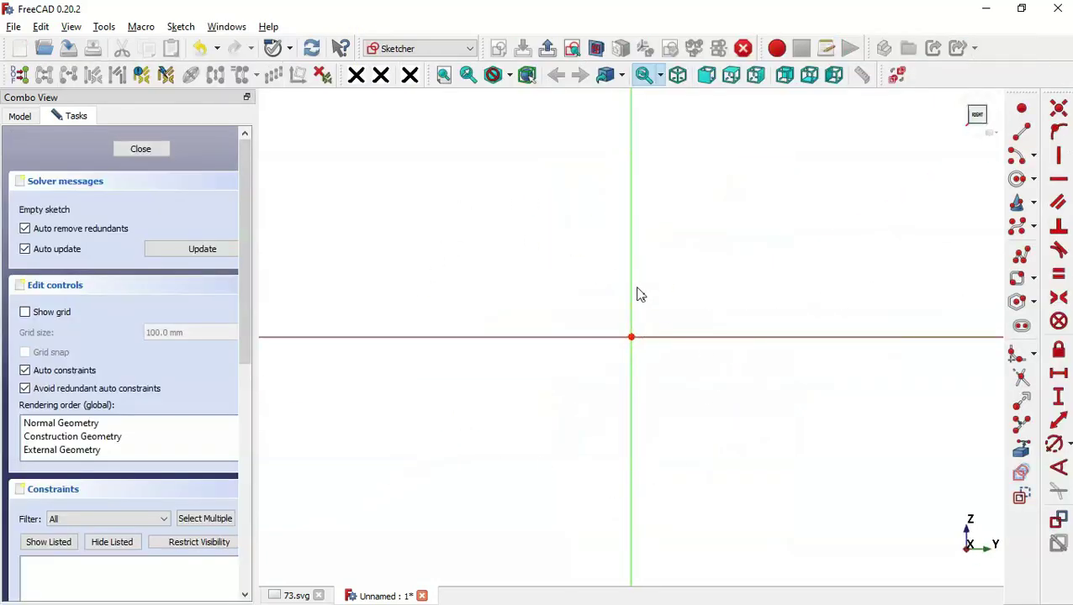
Following the exercise drawing's side view, sketch a polyline with a horizontal underside about 75 mm long, vertical end, top edge about 90 mm and slanted line down-left
{"action": "key", "text": "ctrl+Tab"}
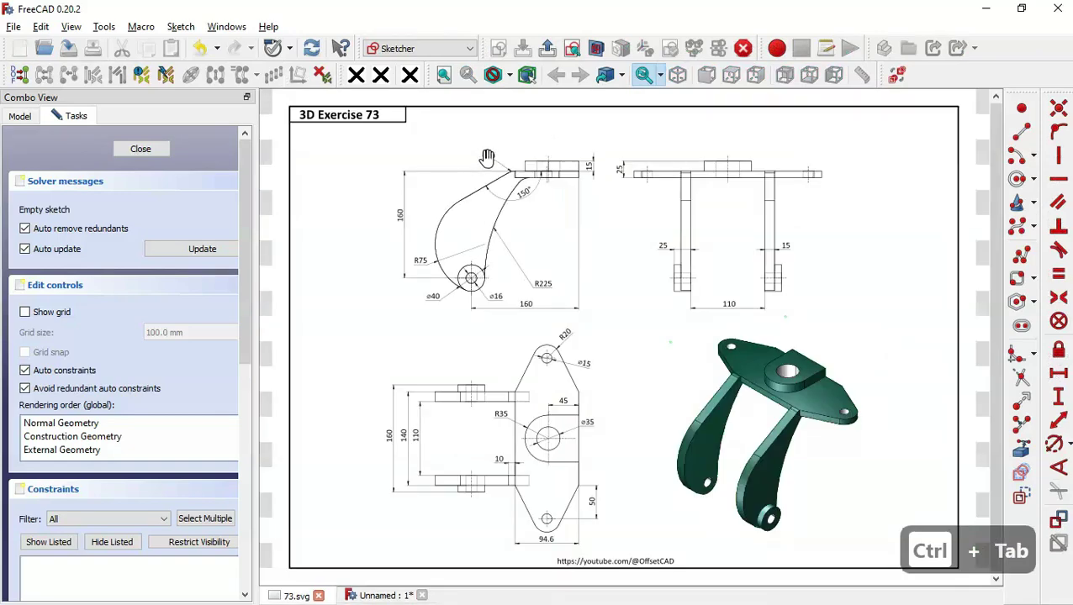
{"action": "scroll", "coordinate": [487, 127], "scroll_direction": "up", "scroll_amount": 3}
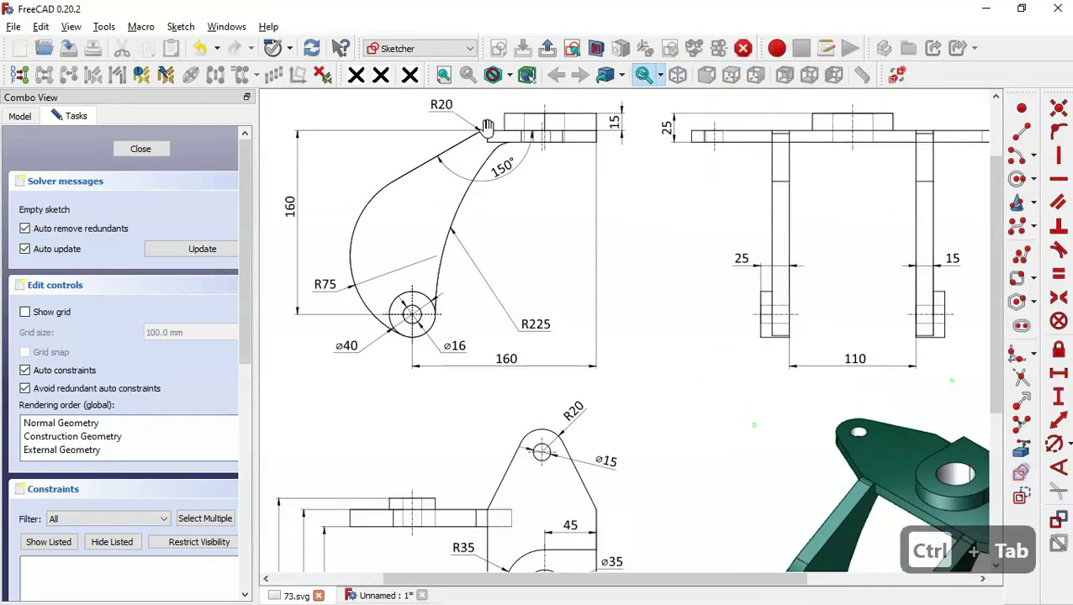
{"action": "left_click_drag", "start_coordinate": [506, 215], "coordinate": [546, 307]}
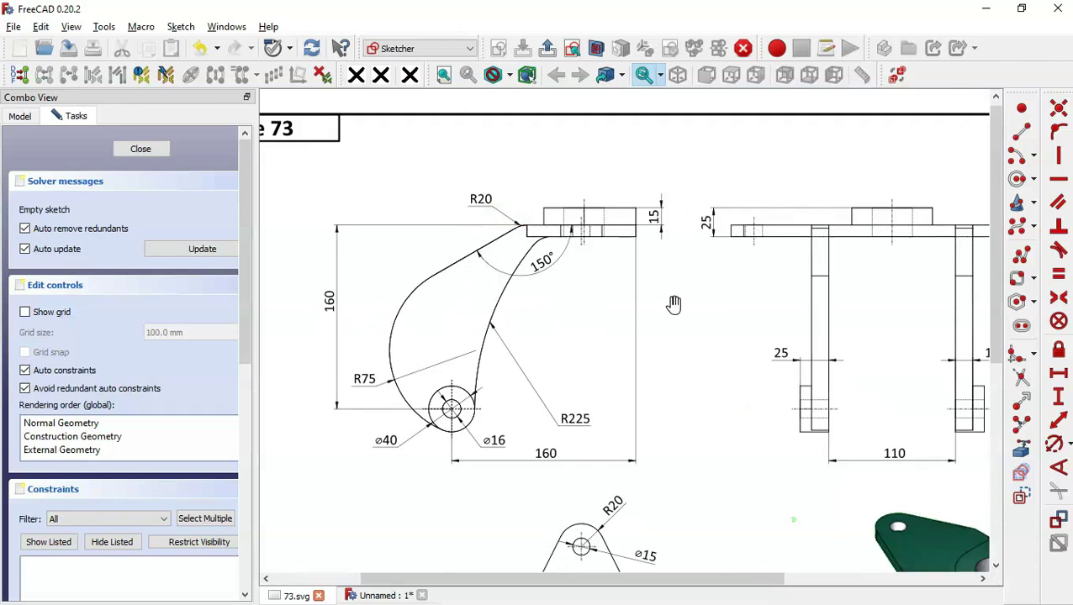
{"action": "key", "text": "ctrl+Tab"}
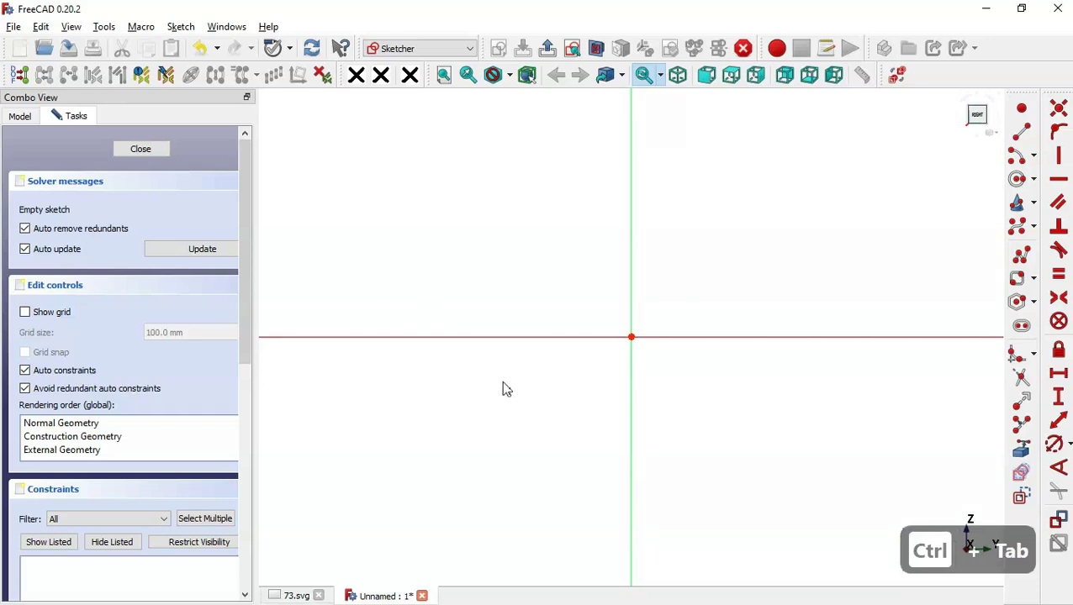
{"action": "scroll", "coordinate": [474, 392], "scroll_direction": "down", "scroll_amount": 4}
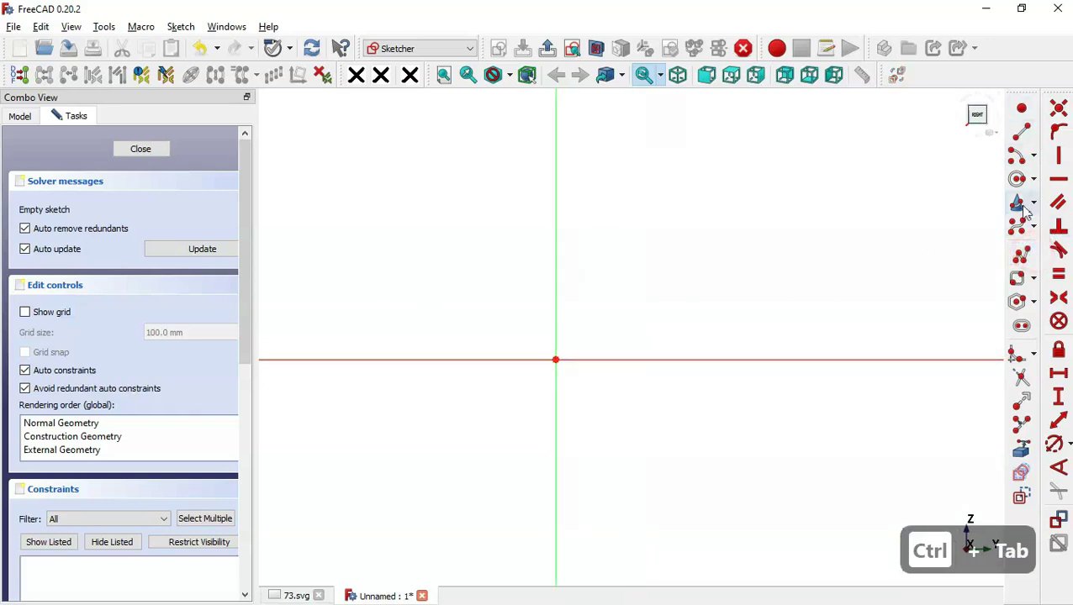
{"action": "left_click", "coordinate": [1021, 132]}
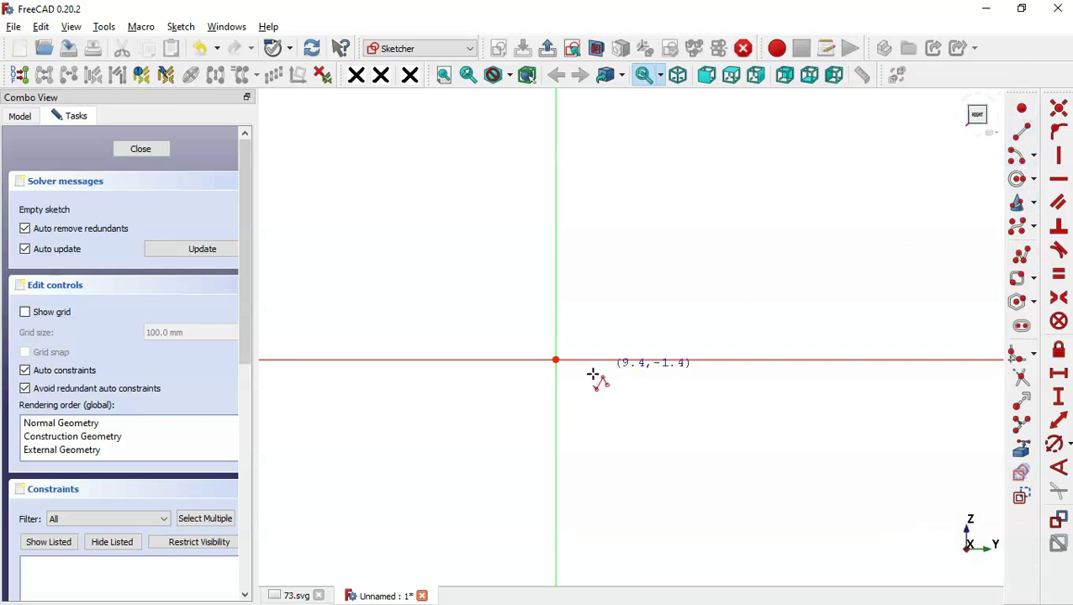
{"action": "scroll", "coordinate": [485, 475], "scroll_direction": "down", "scroll_amount": 1}
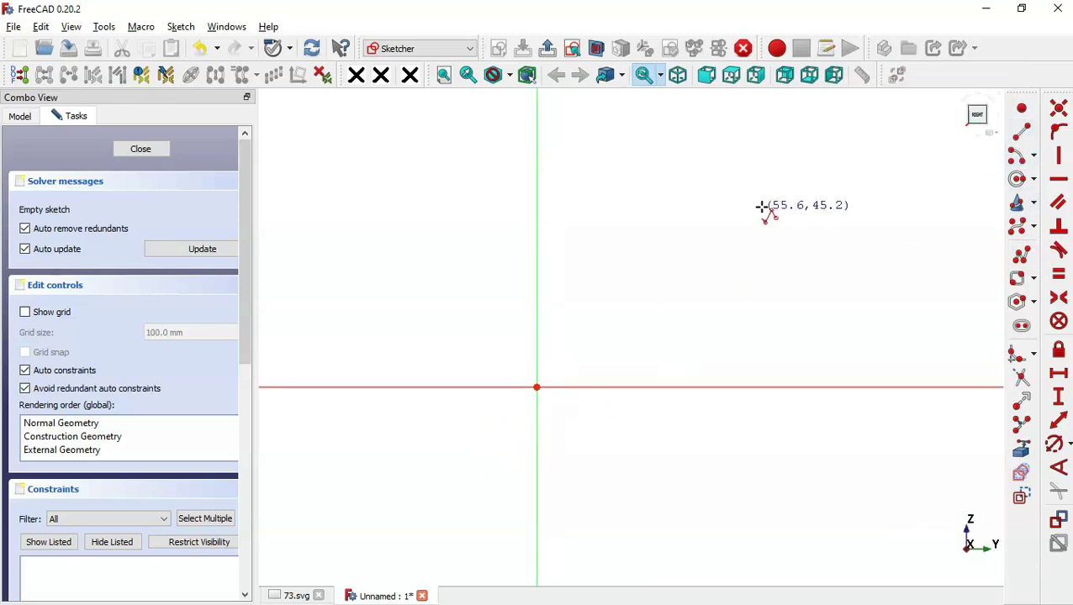
{"action": "scroll", "coordinate": [579, 401], "scroll_direction": "down", "scroll_amount": 3}
{"action": "left_click", "coordinate": [639, 197]}
{"action": "left_click", "coordinate": [811, 195]}
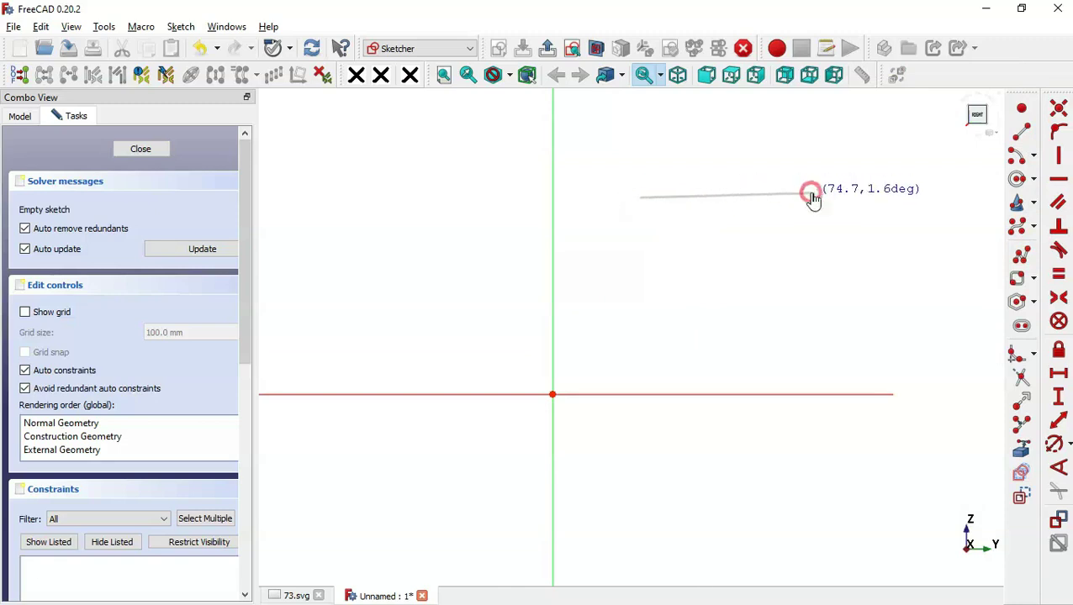
{"action": "left_click", "coordinate": [812, 144]}
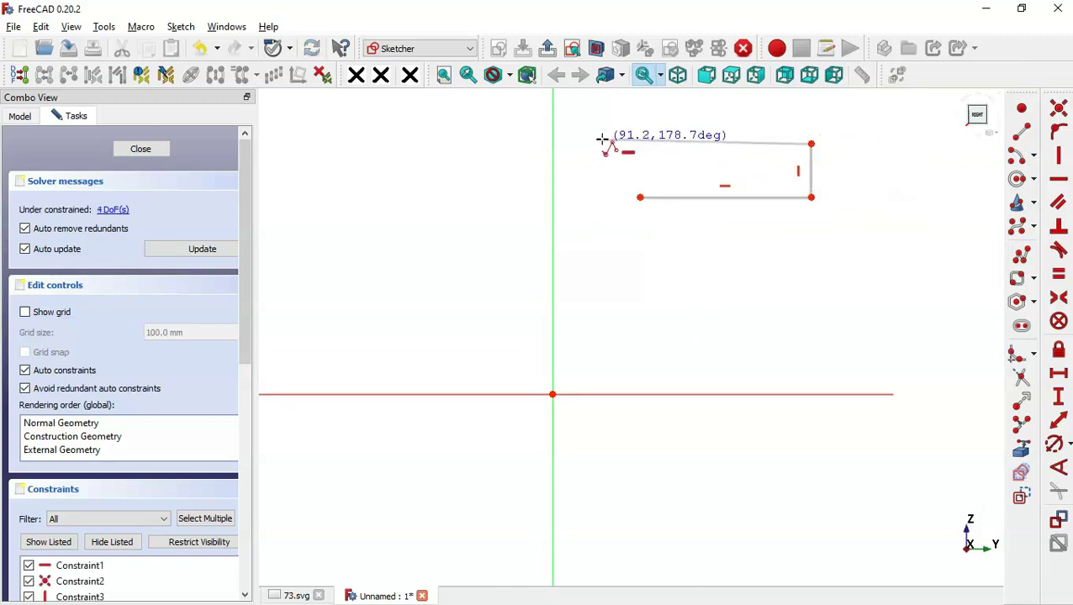
{"action": "left_click", "coordinate": [603, 144]}
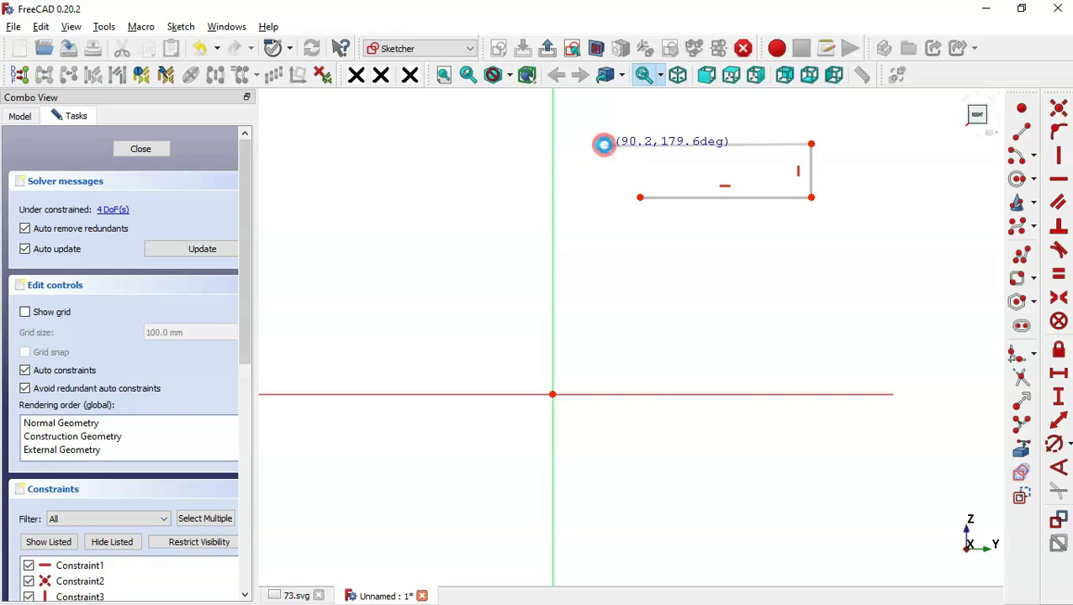
{"action": "left_click", "coordinate": [461, 233]}
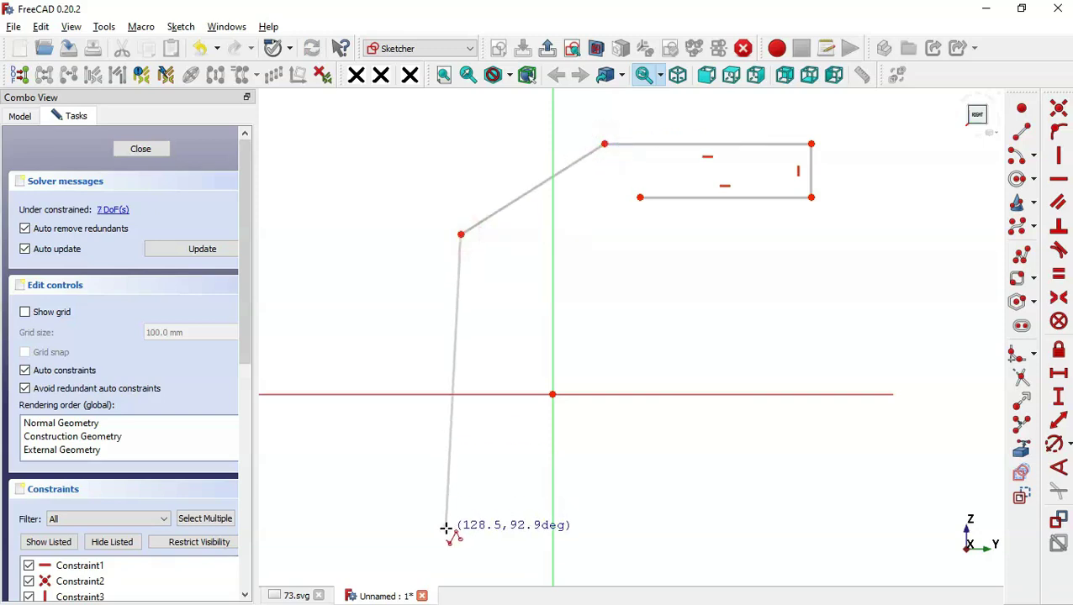
Continue the polyline with a tangent arc of about 68.5 mm radius bulging left, followed by a smaller tangent arc around the lower end
{"action": "key", "text": "m"}
{"action": "key", "text": "m"}
{"action": "key", "text": "m"}
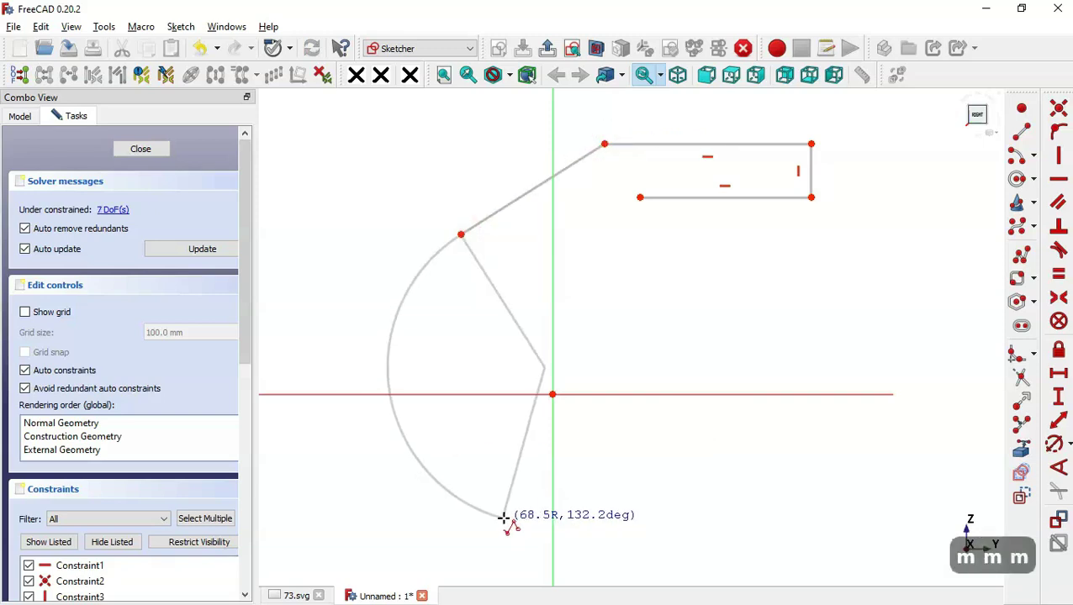
{"action": "left_click", "coordinate": [503, 518]}
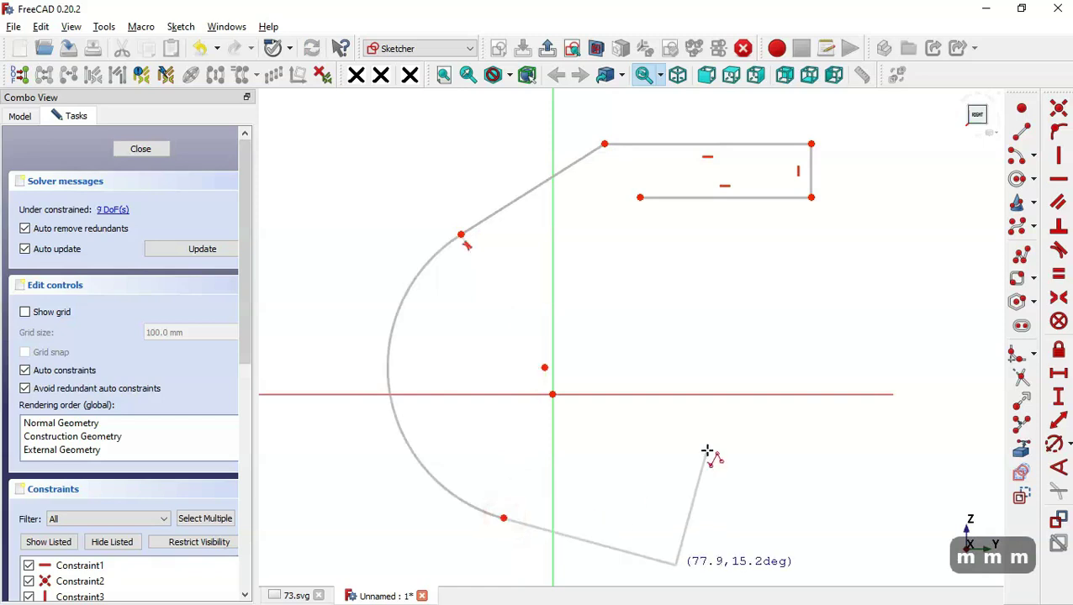
{"action": "key", "text": "m"}
{"action": "key", "text": "m"}
{"action": "key", "text": "m"}
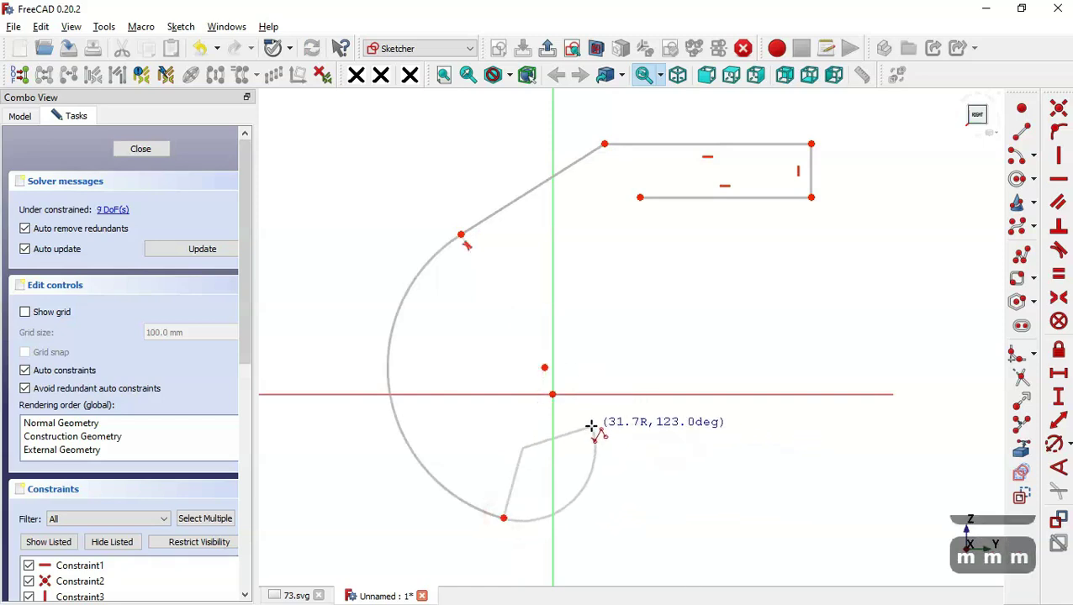
{"action": "left_click", "coordinate": [585, 426]}
Close the arm profile with a tangent arc from the small lower arc up to the underside line's starting point
{"action": "key", "text": "m"}
{"action": "key", "text": "m"}
{"action": "key", "text": "m"}
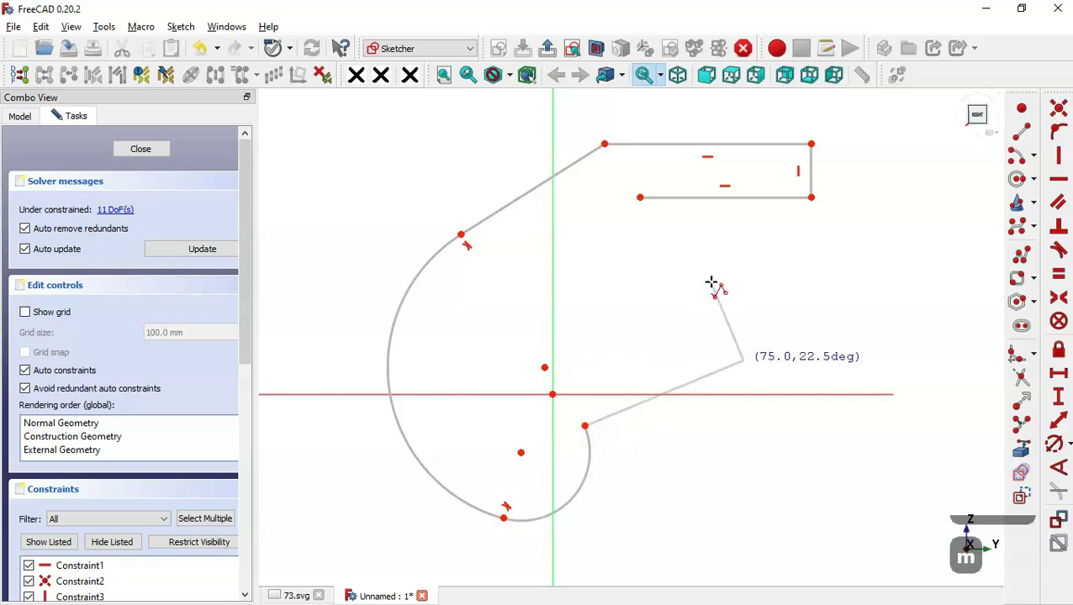
{"action": "left_click", "coordinate": [637, 197]}
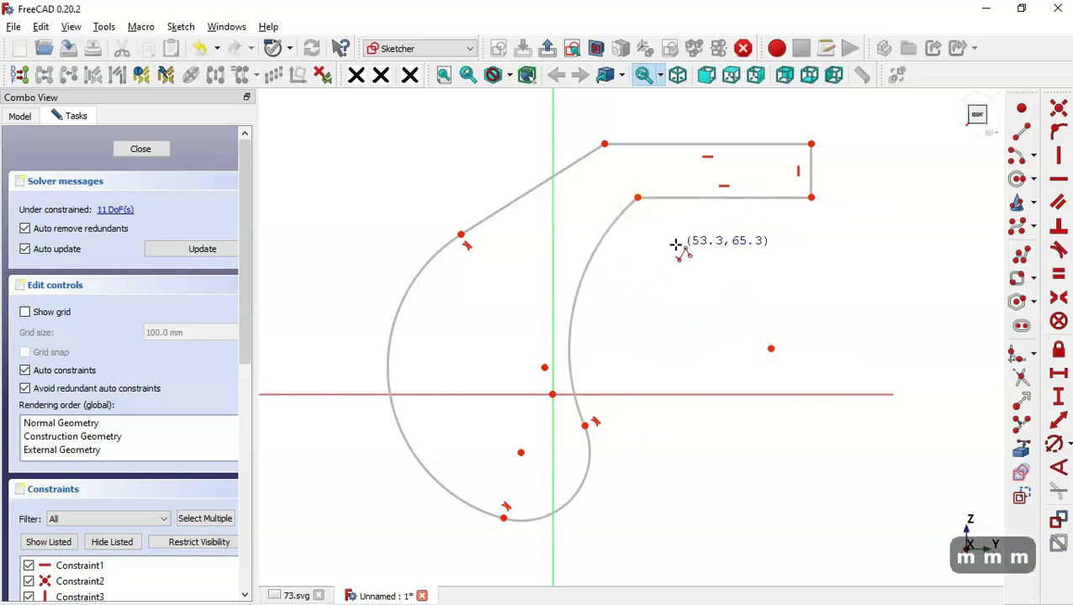
Fillet the corner between the slanted line and the top horizontal line, as in the reference drawing
{"action": "key", "text": "ctrl+Tab"}
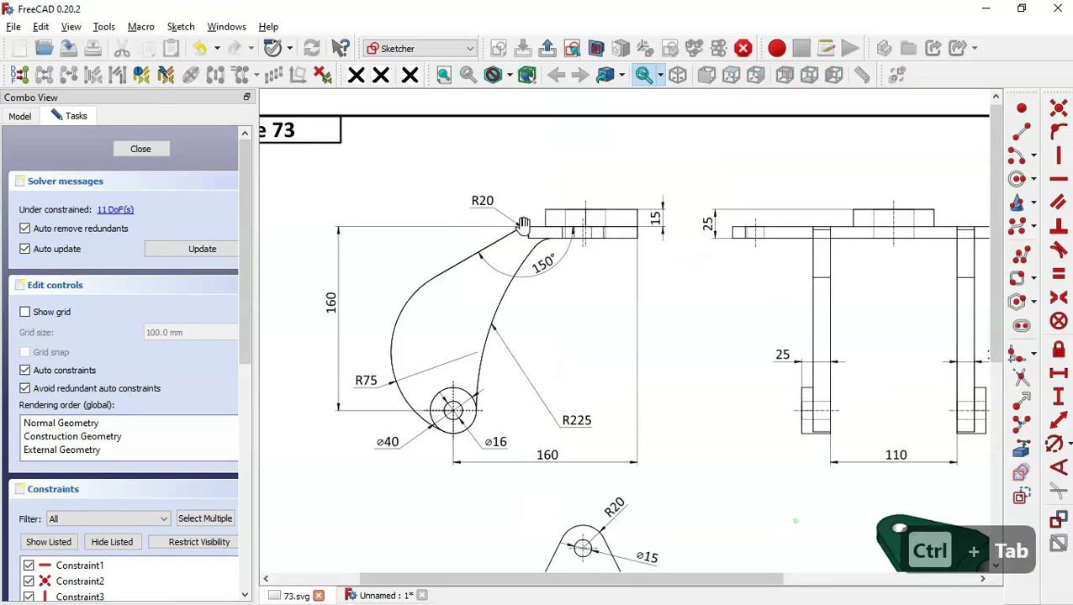
{"action": "key", "text": "ctrl+Tab"}
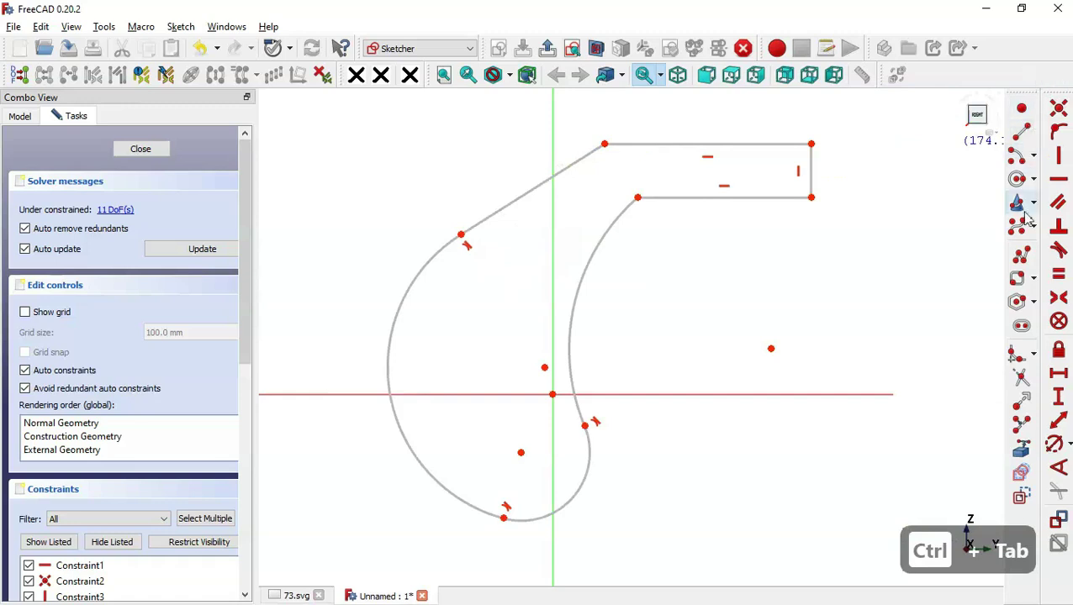
{"action": "left_click", "coordinate": [1017, 356]}
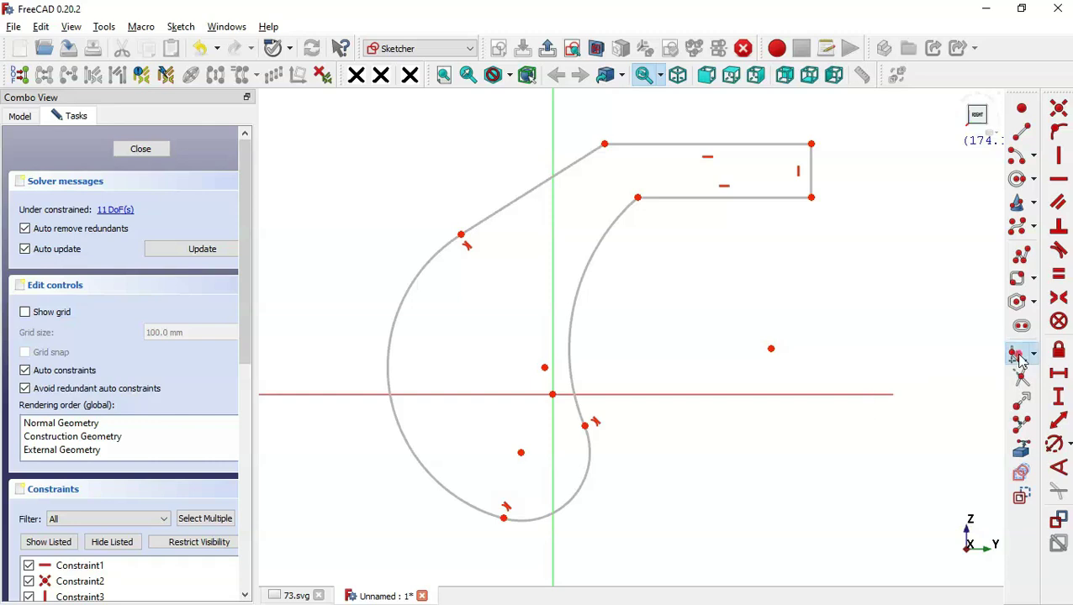
{"action": "left_click", "coordinate": [635, 145]}
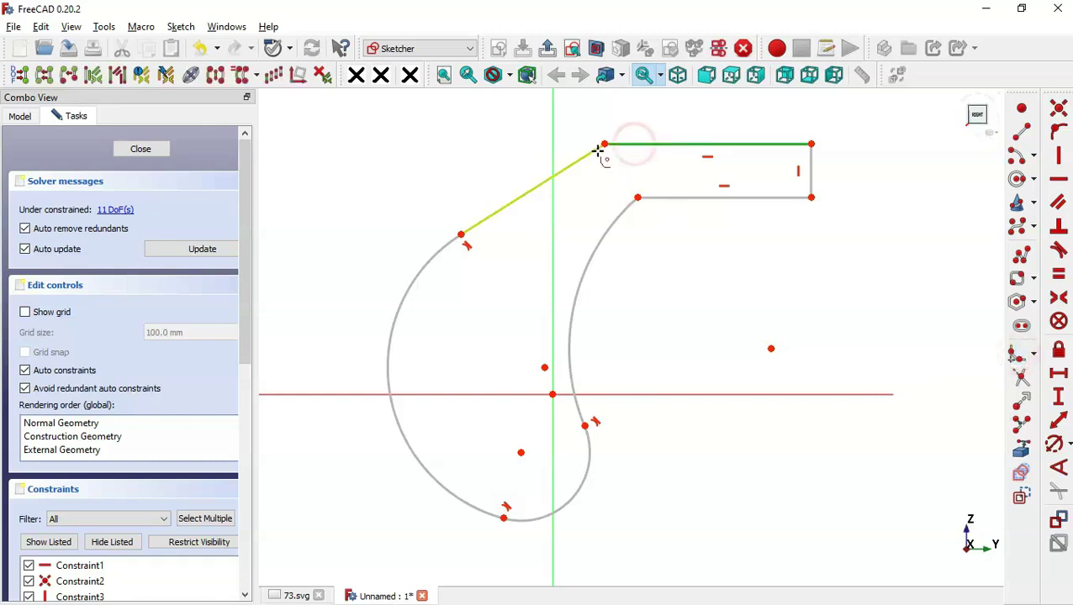
{"action": "left_click", "coordinate": [593, 154]}
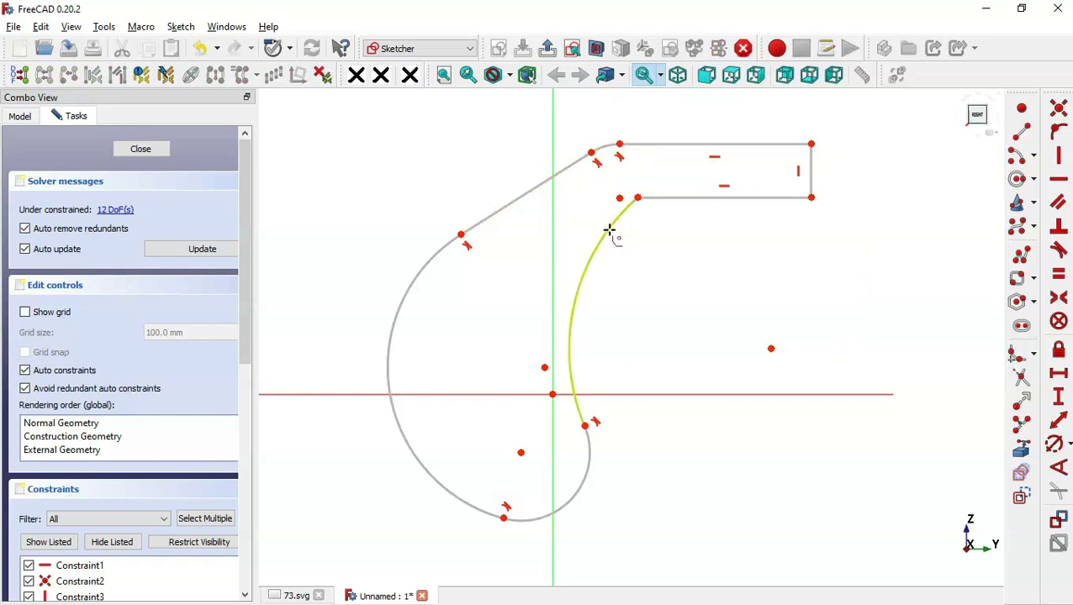
Constrain the angle between the top horizontal line and the slanted line to 150°, as given in the reference drawing
{"action": "key", "text": "ctrl+Tab"}
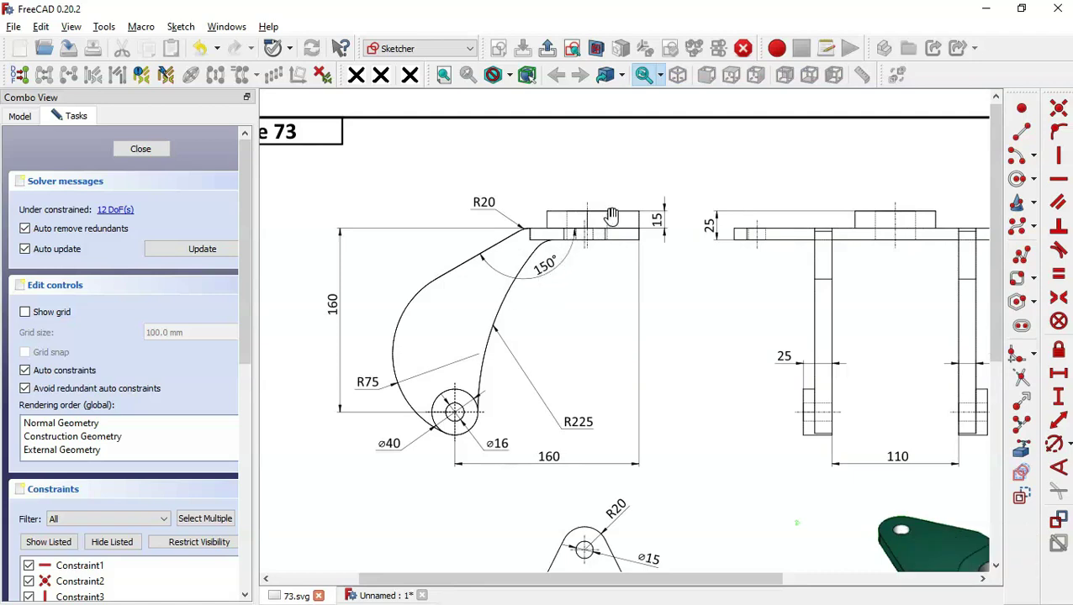
{"action": "key", "text": "ctrl+Tab"}
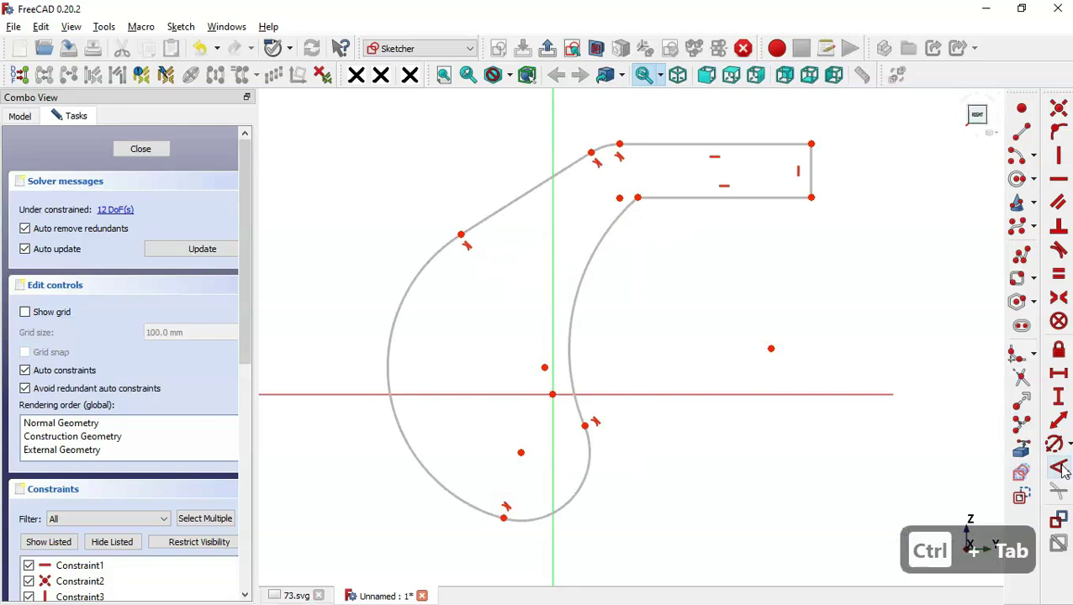
{"action": "left_click", "coordinate": [1059, 468]}
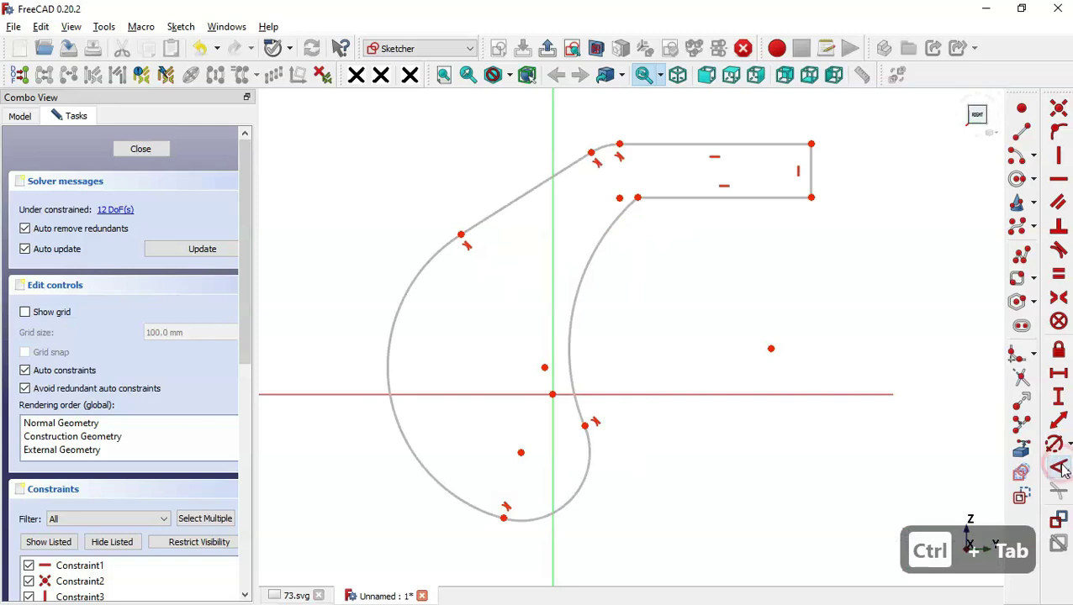
{"action": "left_click", "coordinate": [651, 145]}
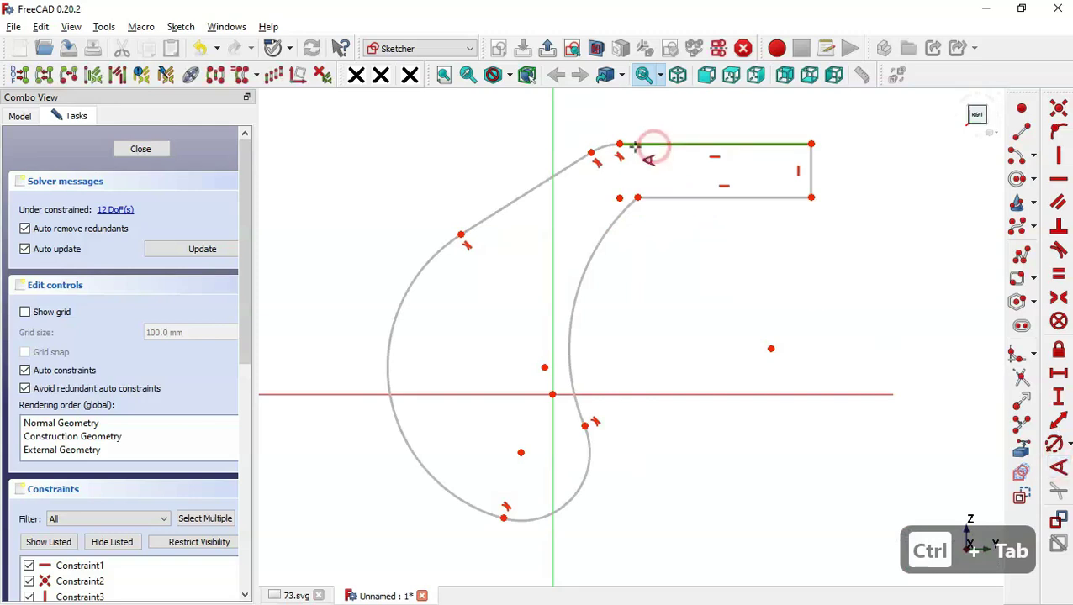
{"action": "left_click", "coordinate": [577, 158]}
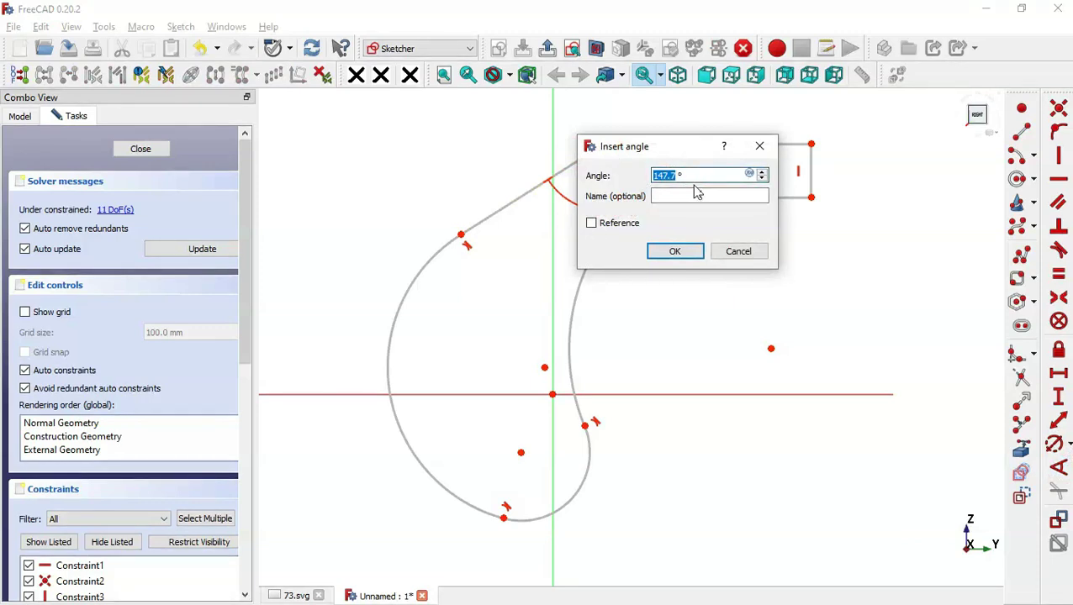
{"action": "type", "text": "150"}
{"action": "key", "text": "Return"}
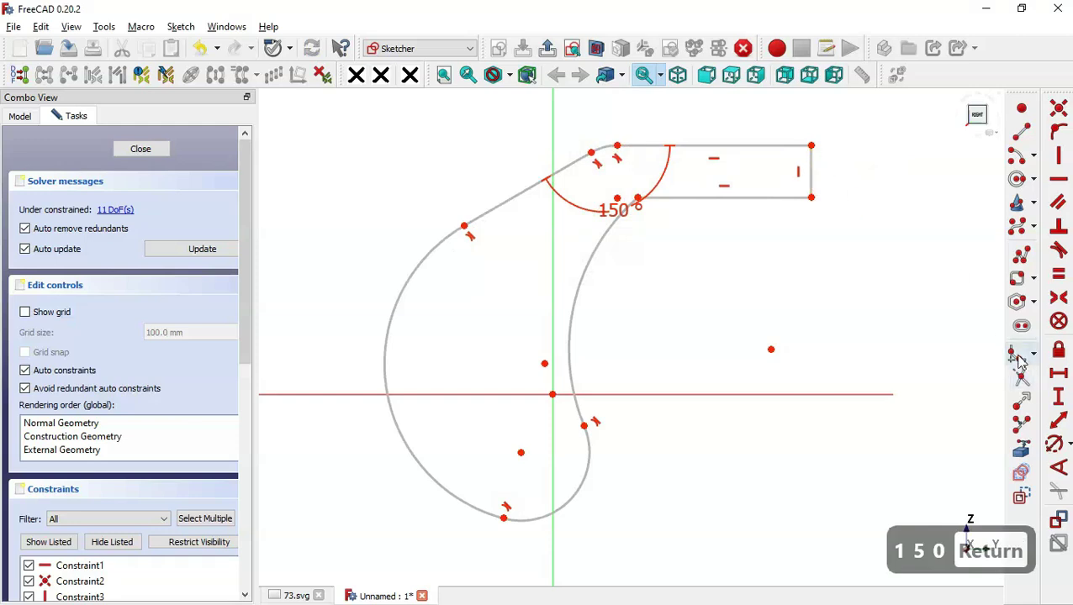
Constrain the vertical end edge of the upper horizontal section to a length of 10 mm, checking the reference drawing
{"action": "left_click", "coordinate": [1058, 396]}
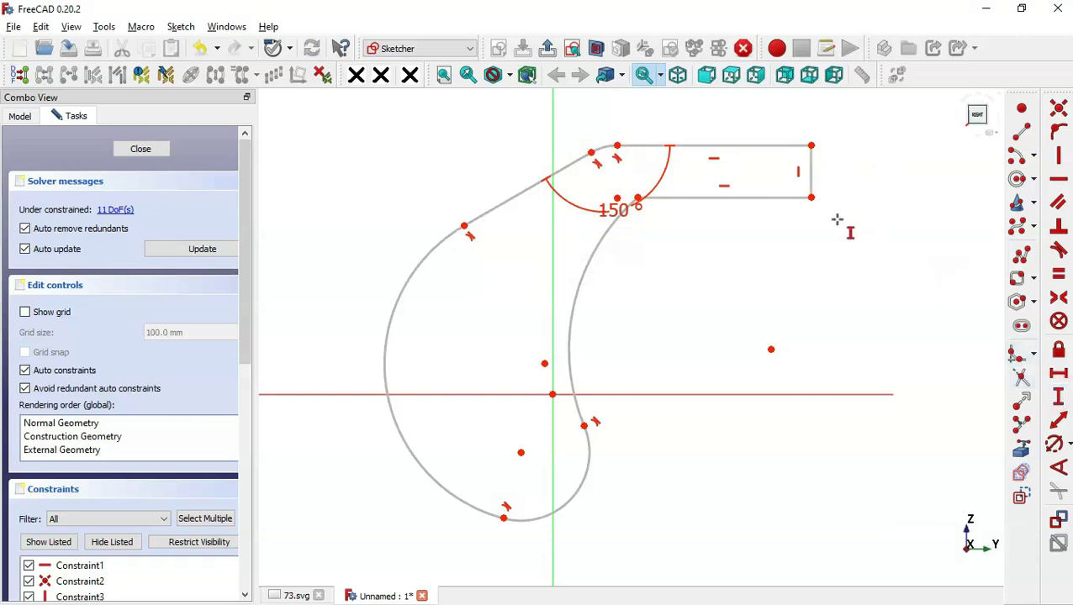
{"action": "key", "text": "ctrl+Tab"}
{"action": "scroll", "coordinate": [673, 228], "scroll_direction": "up", "scroll_amount": 3}
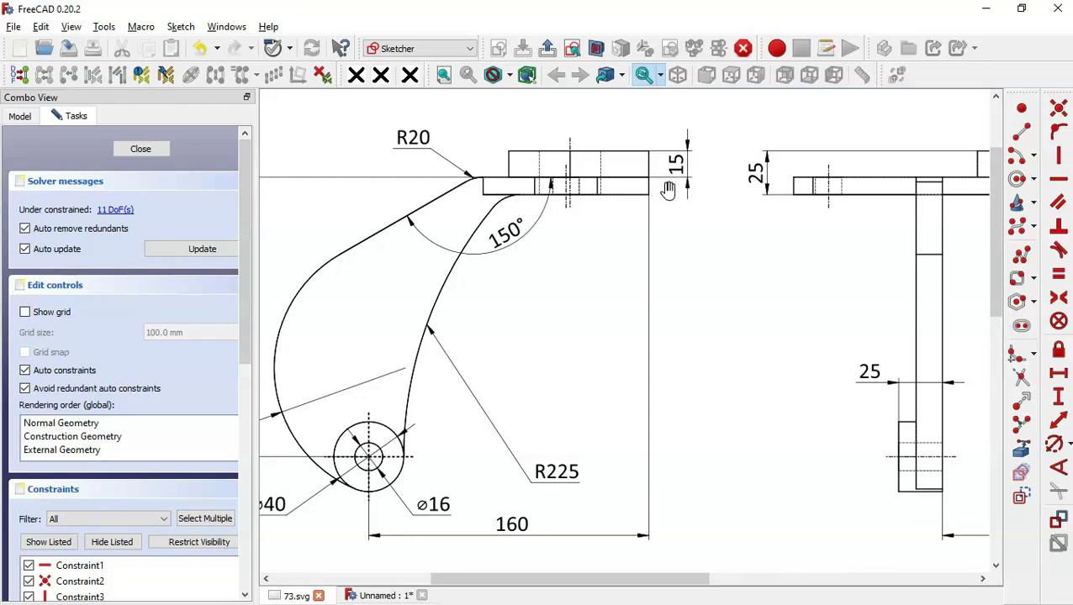
{"action": "key", "text": "ctrl+Tab"}
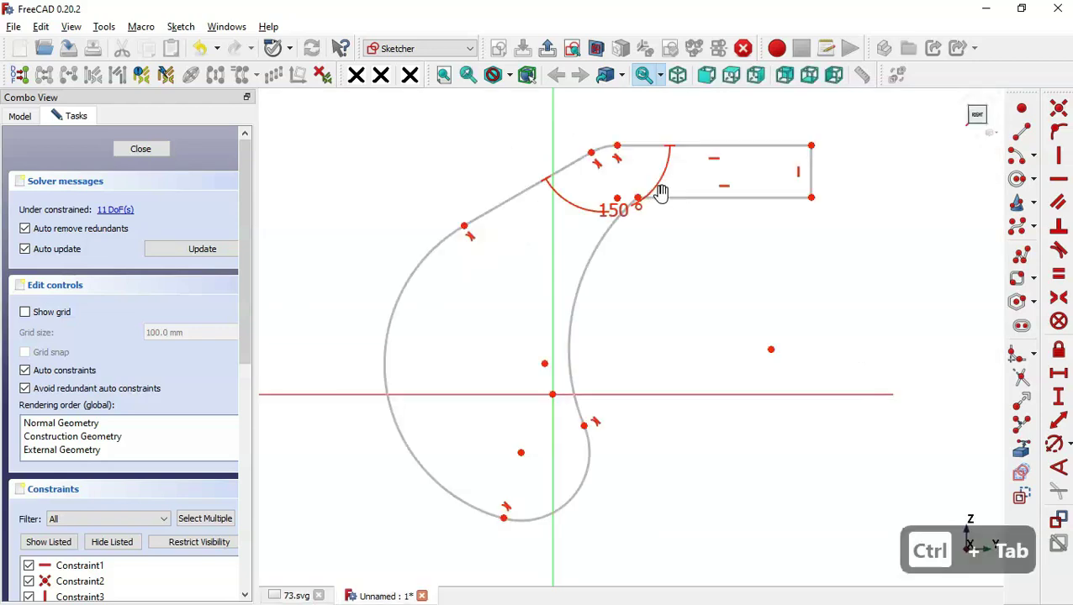
{"action": "left_click", "coordinate": [809, 173]}
{"action": "type", "text": "10"}
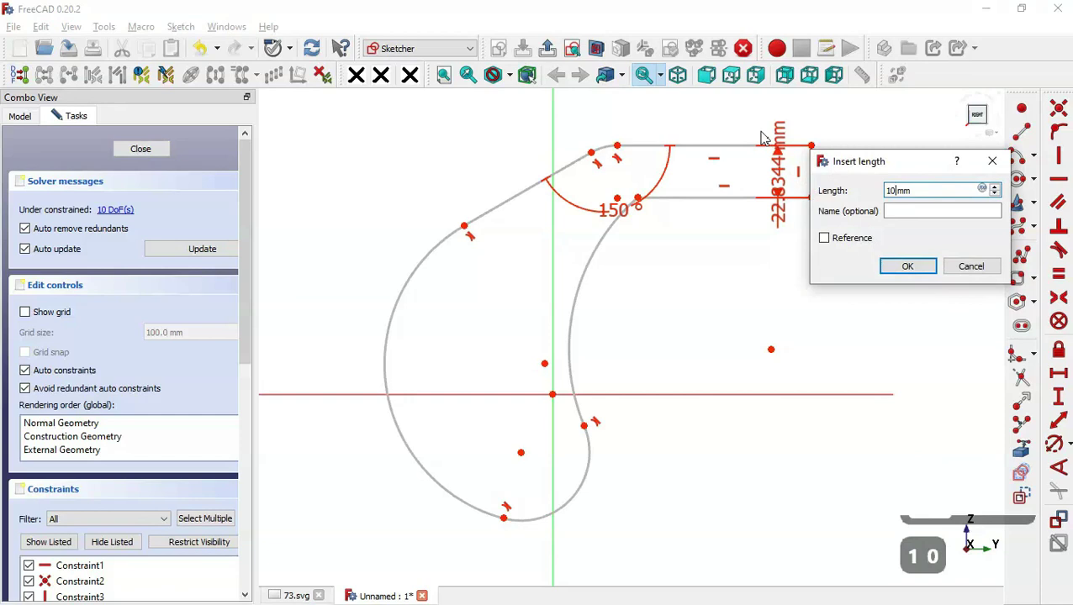
{"action": "key", "text": "Return"}
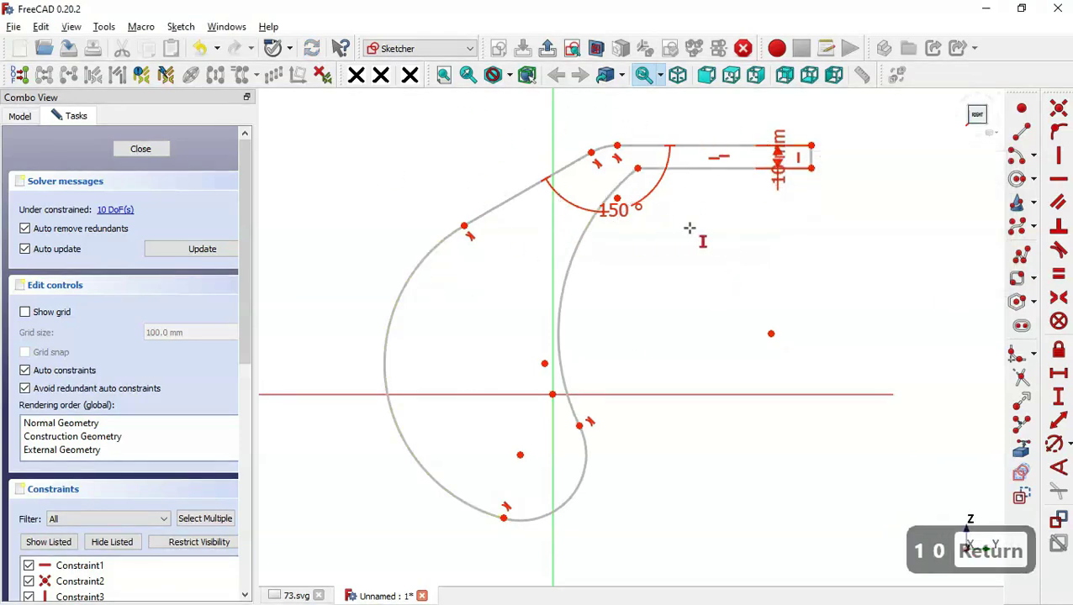
Constrain the fillet between the slanted line and the top horizontal line to a 20 mm radius, per the reference drawing
{"action": "left_click", "coordinate": [1053, 444]}
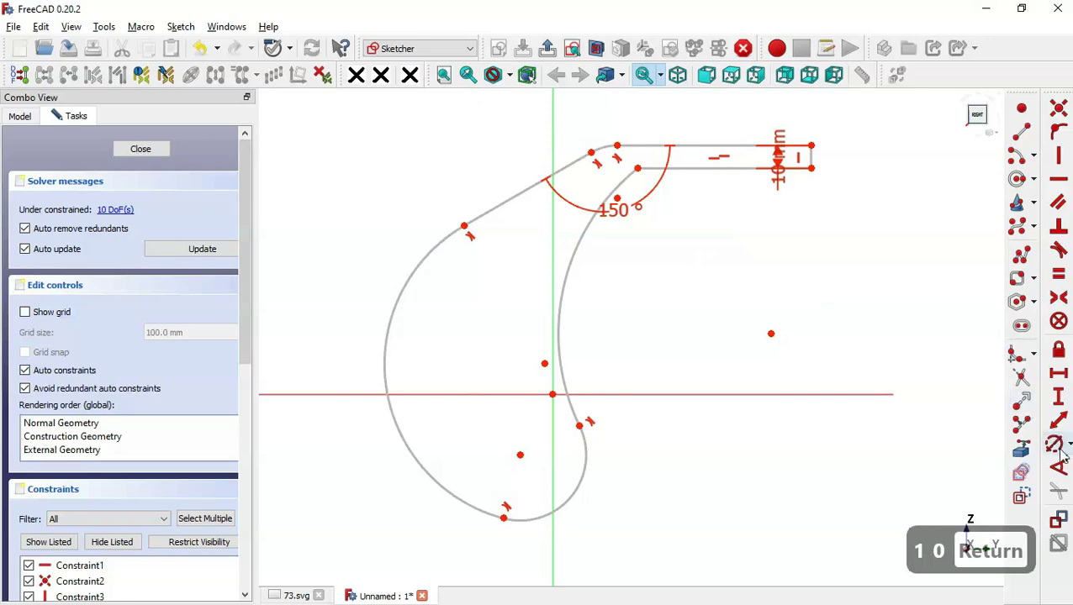
{"action": "key", "text": "ctrl+Tab"}
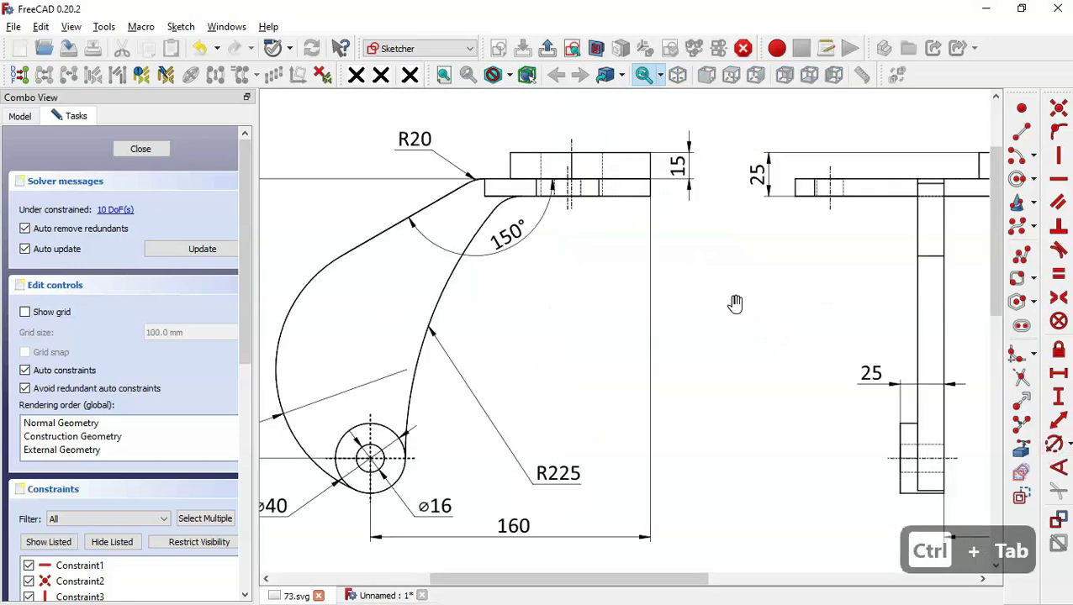
{"action": "left_click_drag", "start_coordinate": [558, 254], "coordinate": [678, 257]}
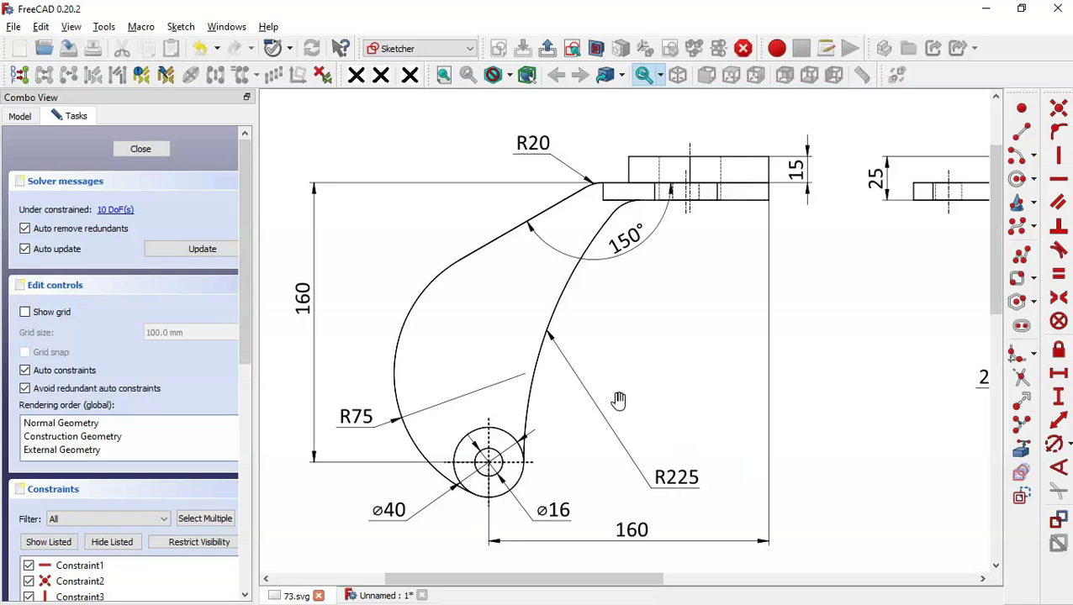
{"action": "key", "text": "ctrl+Tab"}
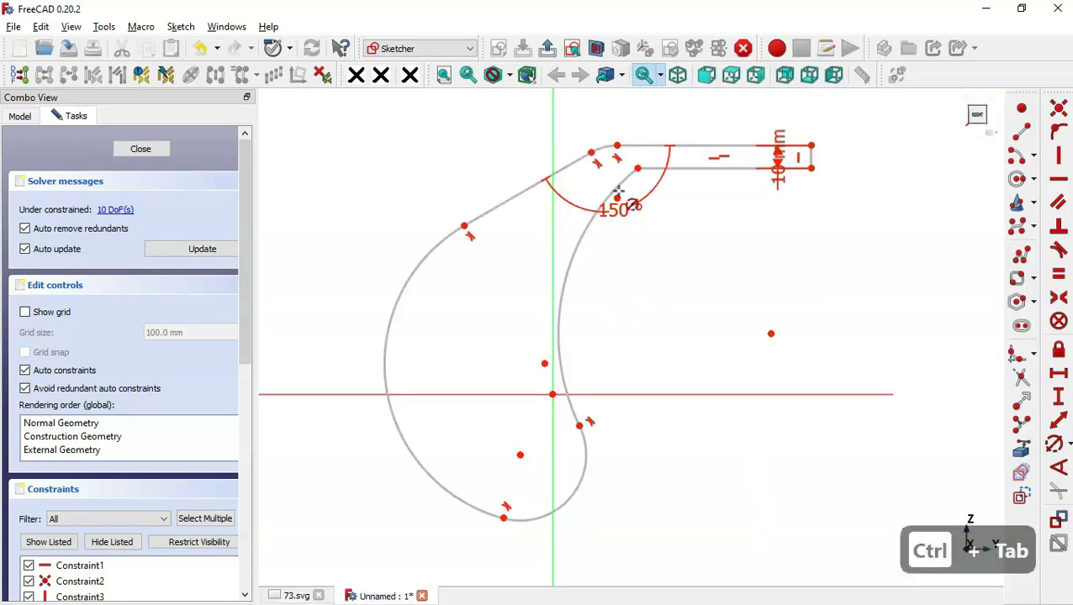
{"action": "left_click", "coordinate": [604, 149]}
{"action": "type", "text": "20"}
{"action": "key", "text": "Return"}
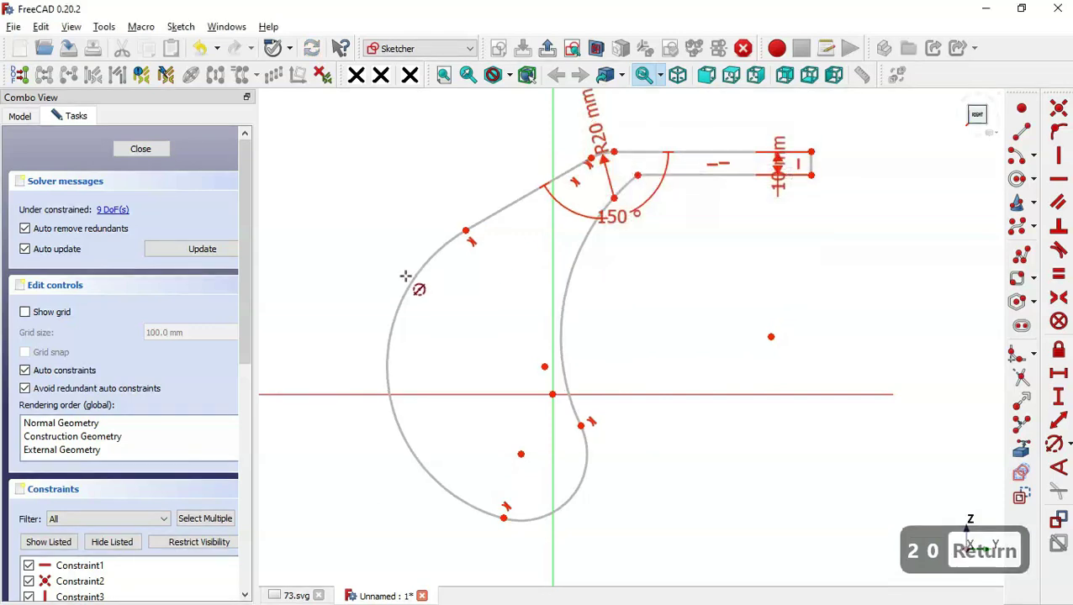
Constrain the large outer arc's radius to 75 mm and the small lower arc's radius to 20 mm
{"action": "left_click", "coordinate": [411, 282]}
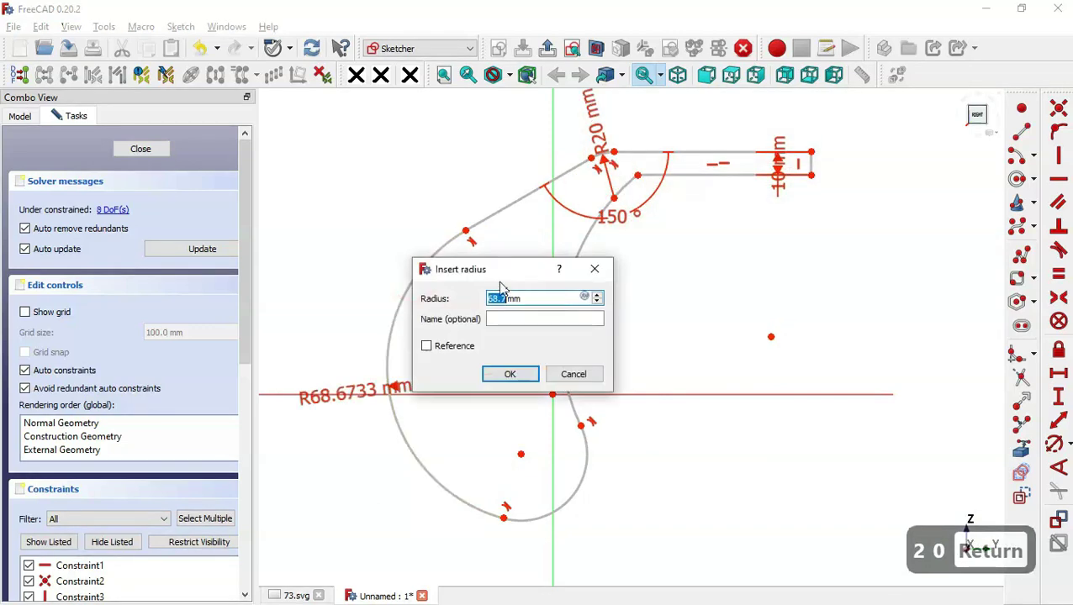
{"action": "type", "text": "75"}
{"action": "key", "text": "Return"}
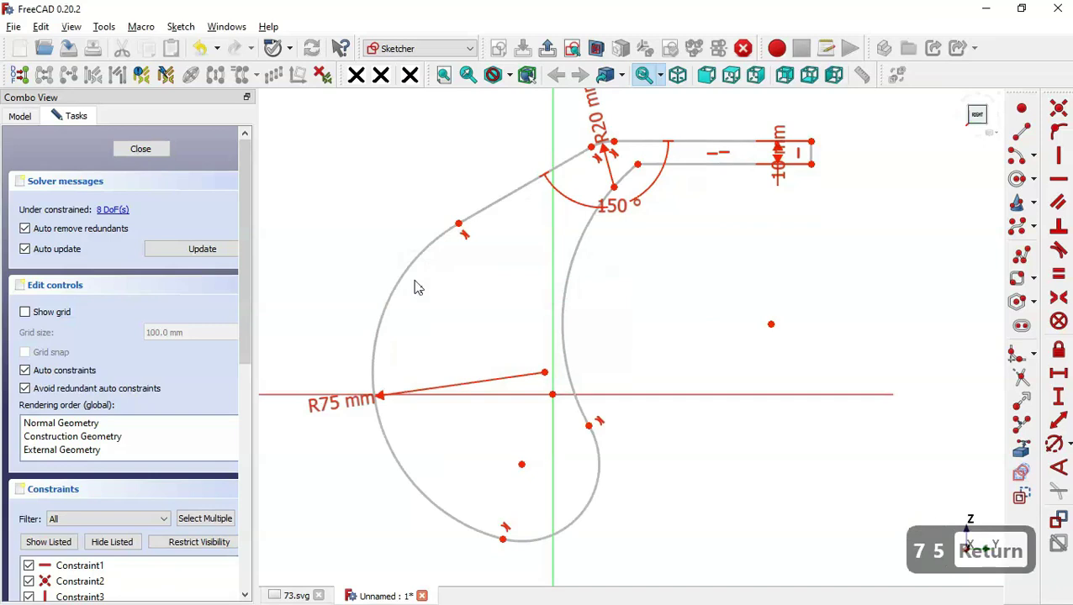
{"action": "left_click", "coordinate": [597, 495]}
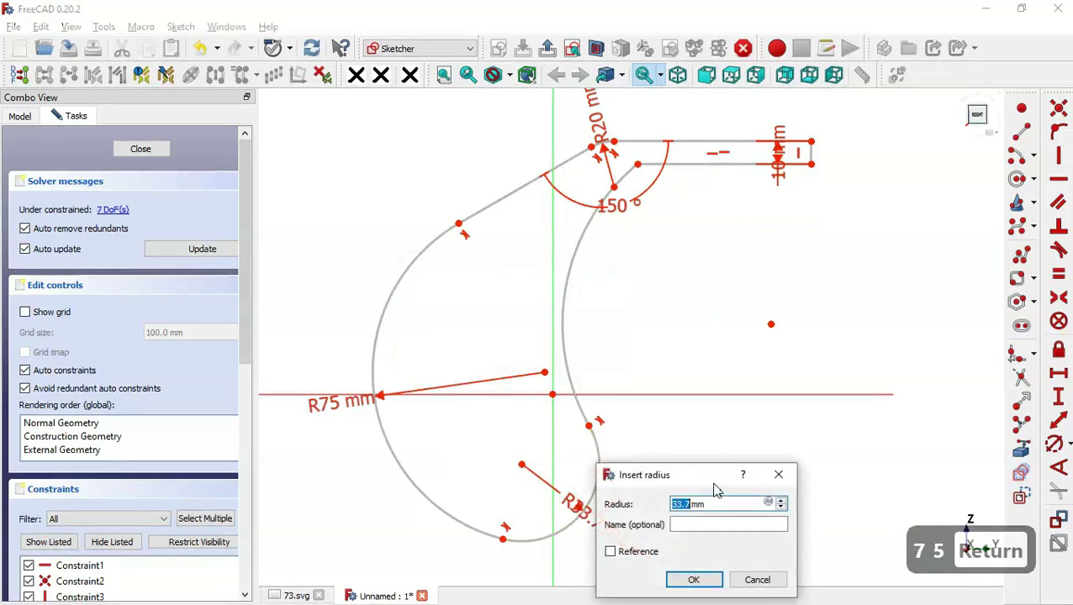
{"action": "type", "text": "20"}
{"action": "key", "text": "Return"}
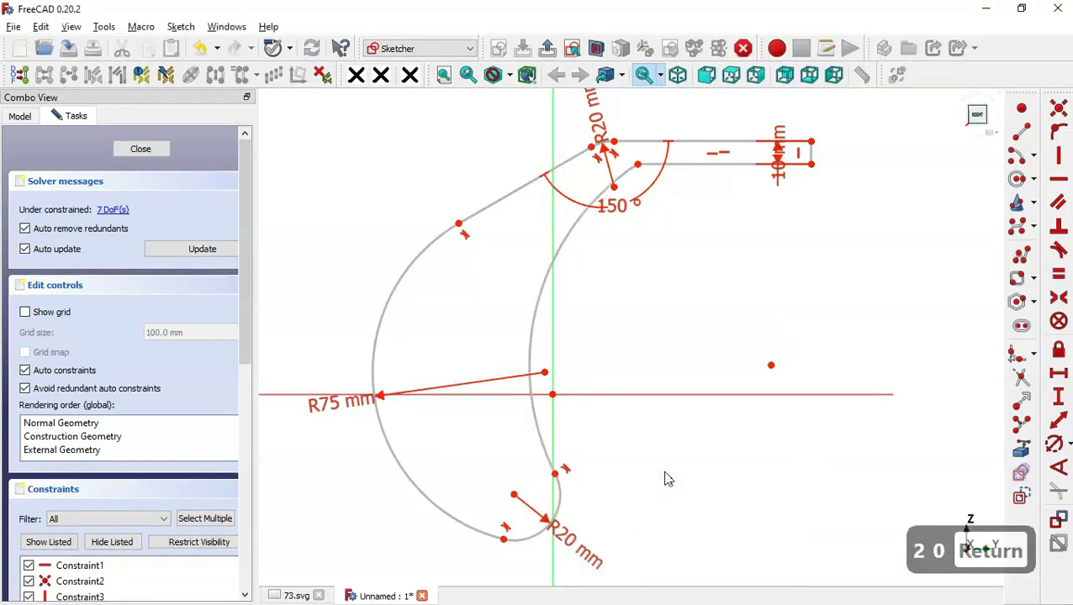
Constrain the inner arc of the arm to a radius of 225 mm
{"action": "left_click", "coordinate": [528, 338]}
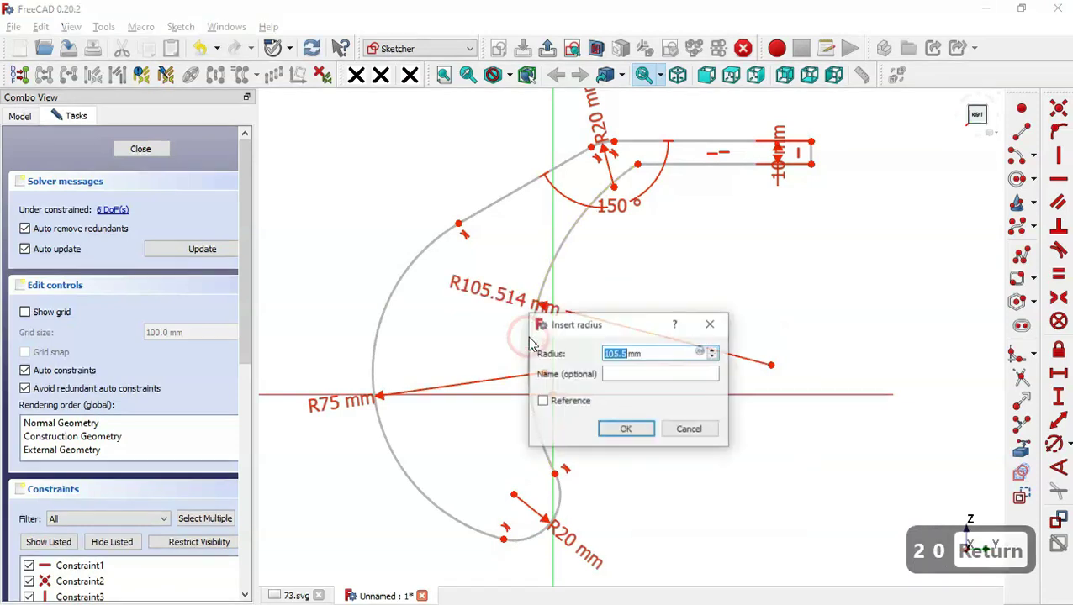
{"action": "type", "text": "222"}
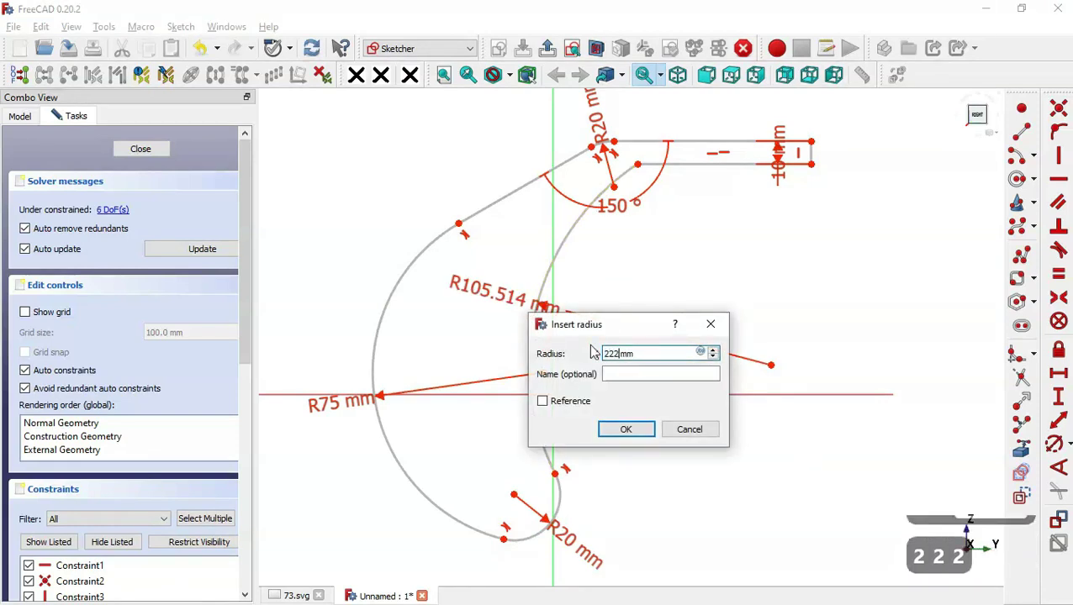
{"action": "key", "text": "BackSpace"}
{"action": "type", "text": "5"}
{"action": "key", "text": "Return"}
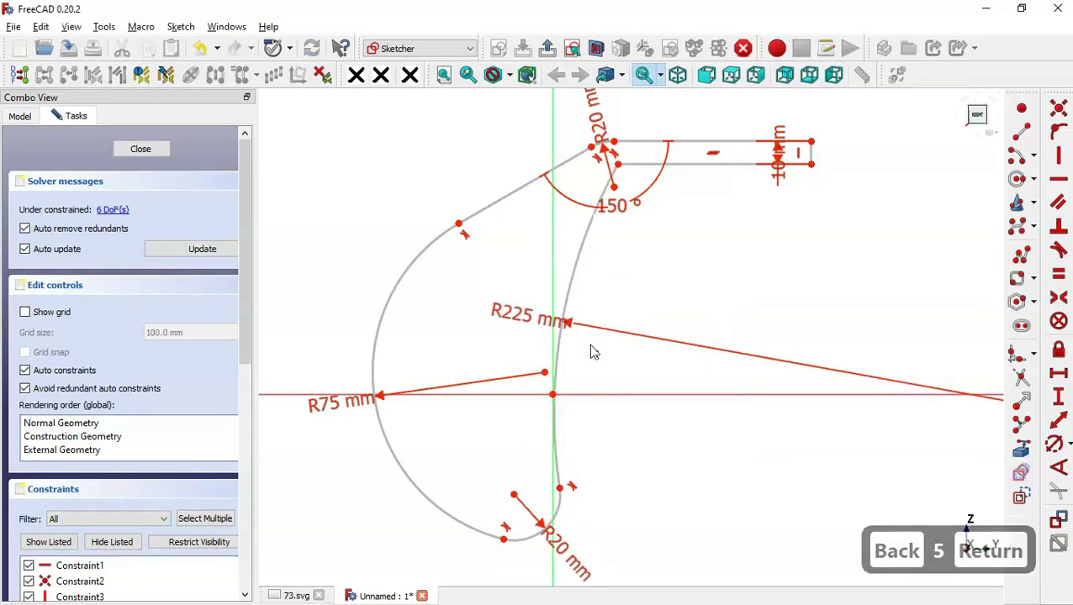
Set the vertical distance between the top line's outer endpoint and the small lower arc's centre to 160 mm, per the drawing
{"action": "scroll", "coordinate": [457, 292], "scroll_direction": "down", "scroll_amount": 1}
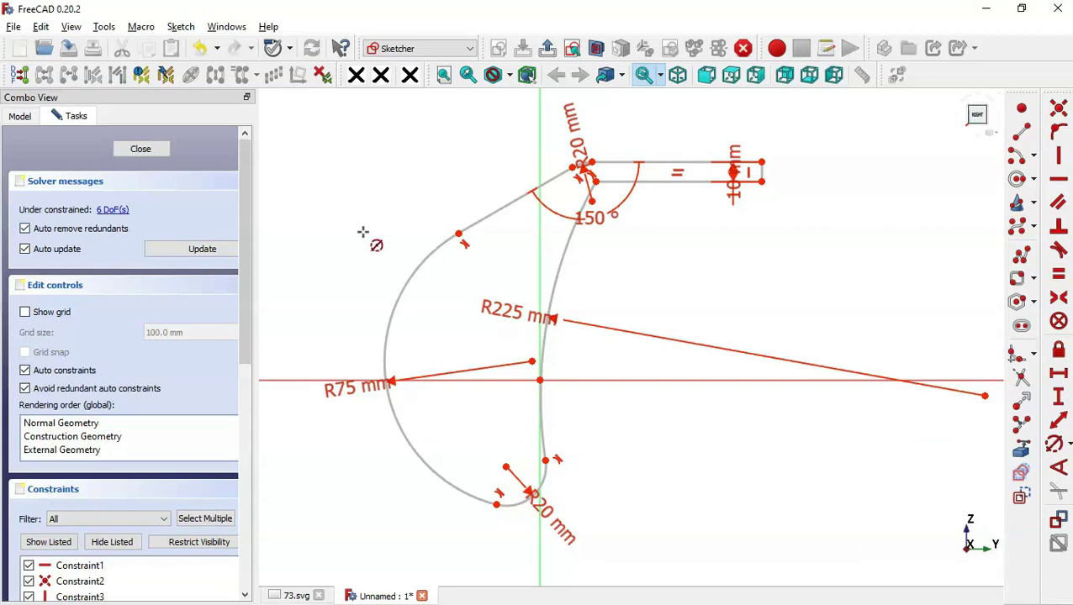
{"action": "key", "text": "ctrl+Tab"}
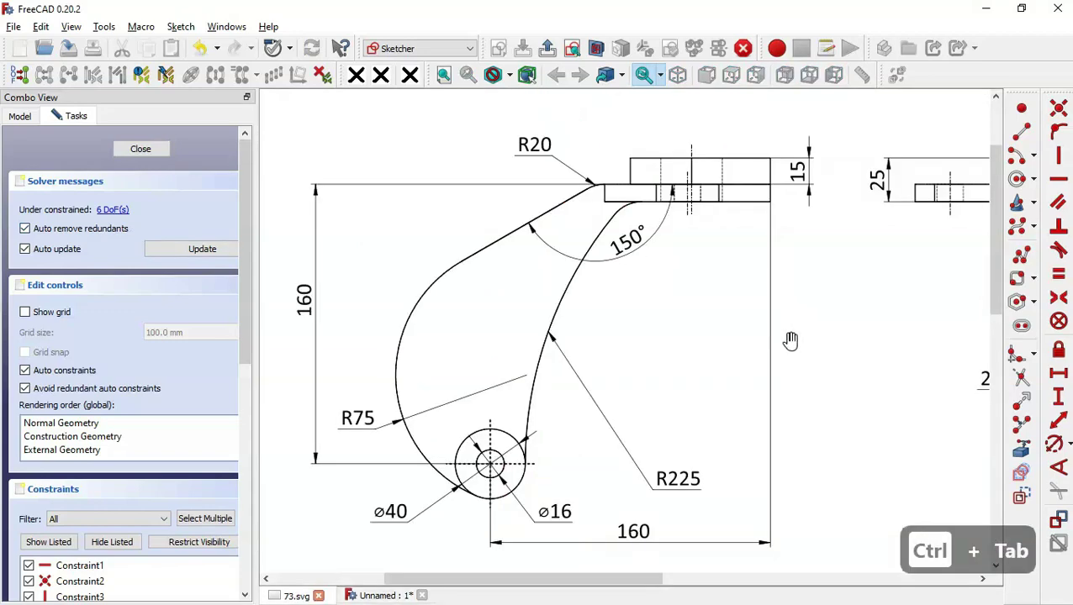
{"action": "left_click_drag", "start_coordinate": [790, 342], "coordinate": [803, 323]}
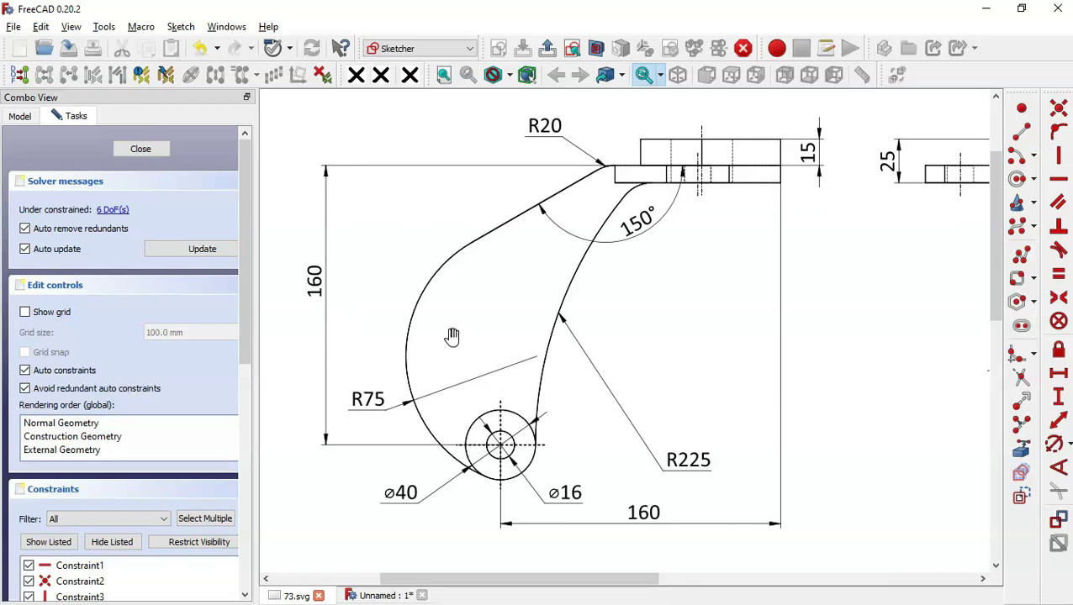
{"action": "key", "text": "ctrl+Tab"}
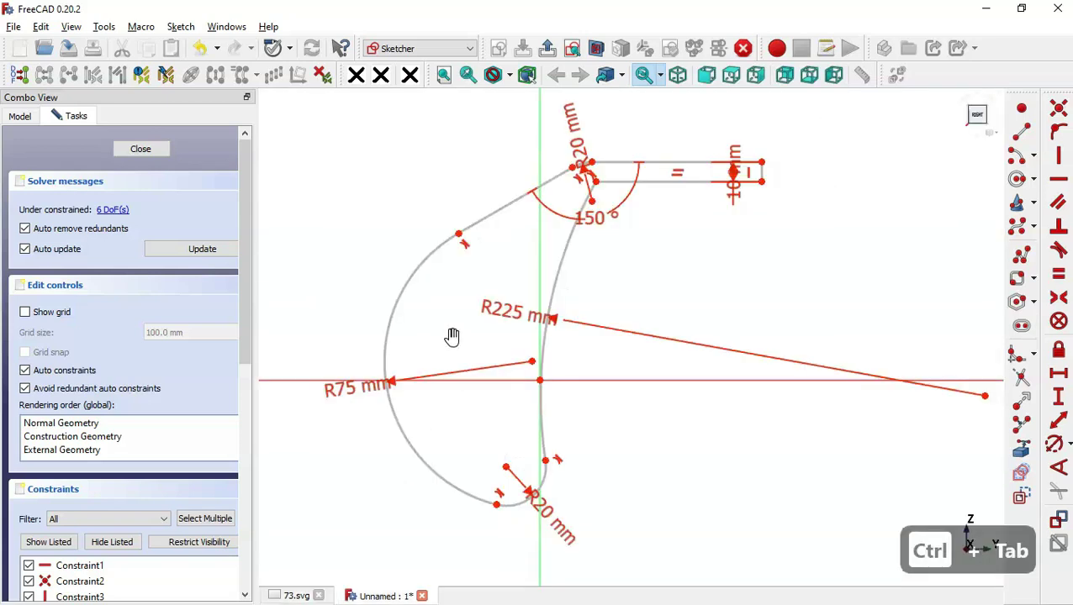
{"action": "left_click", "coordinate": [1059, 398]}
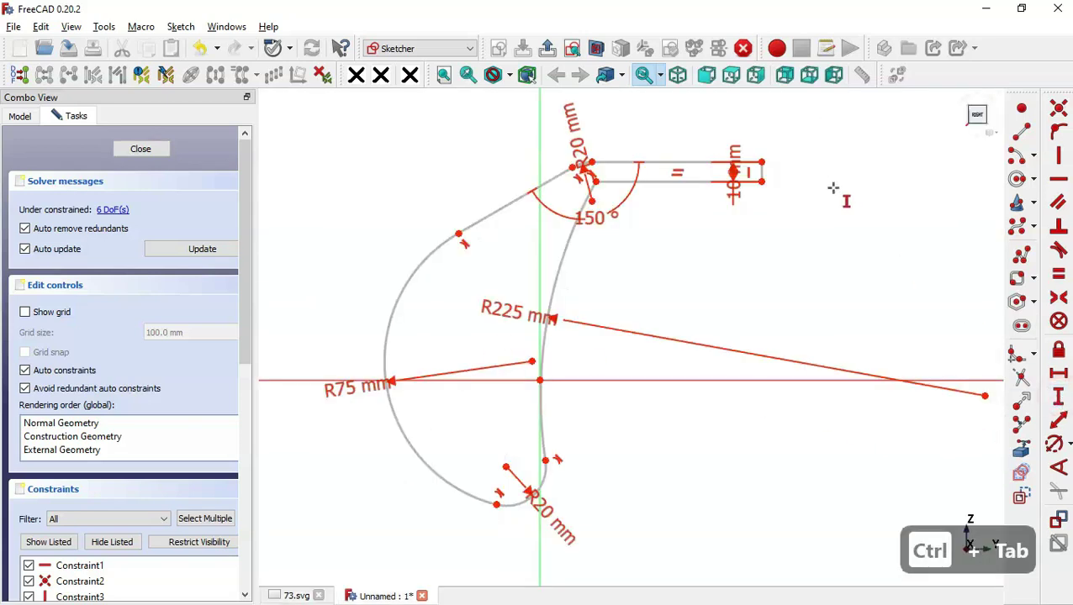
{"action": "left_click", "coordinate": [762, 161]}
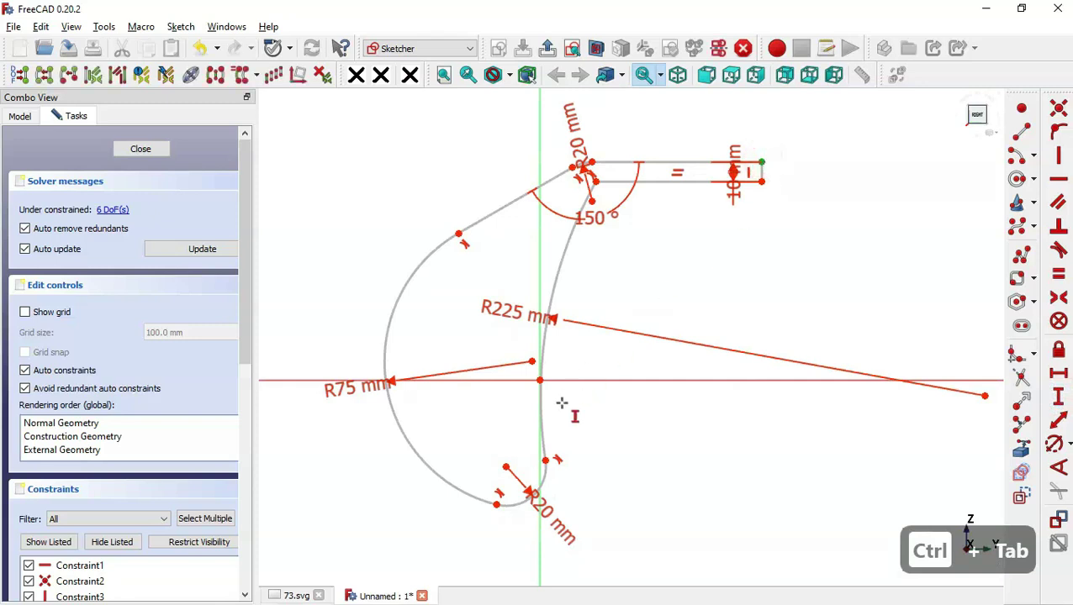
{"action": "left_click", "coordinate": [504, 467]}
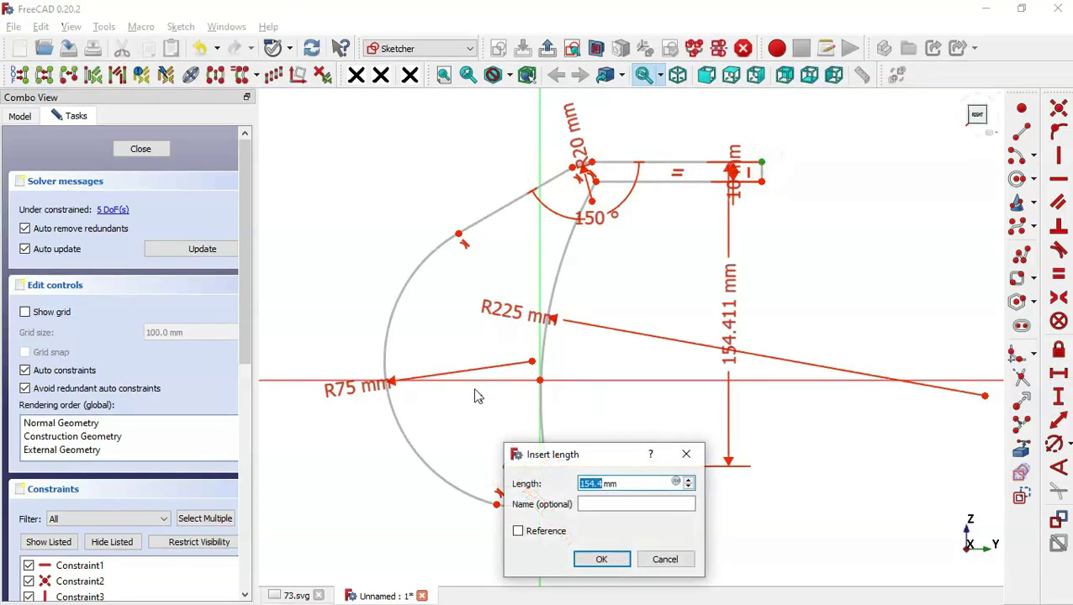
{"action": "type", "text": "160"}
{"action": "key", "text": "Return"}
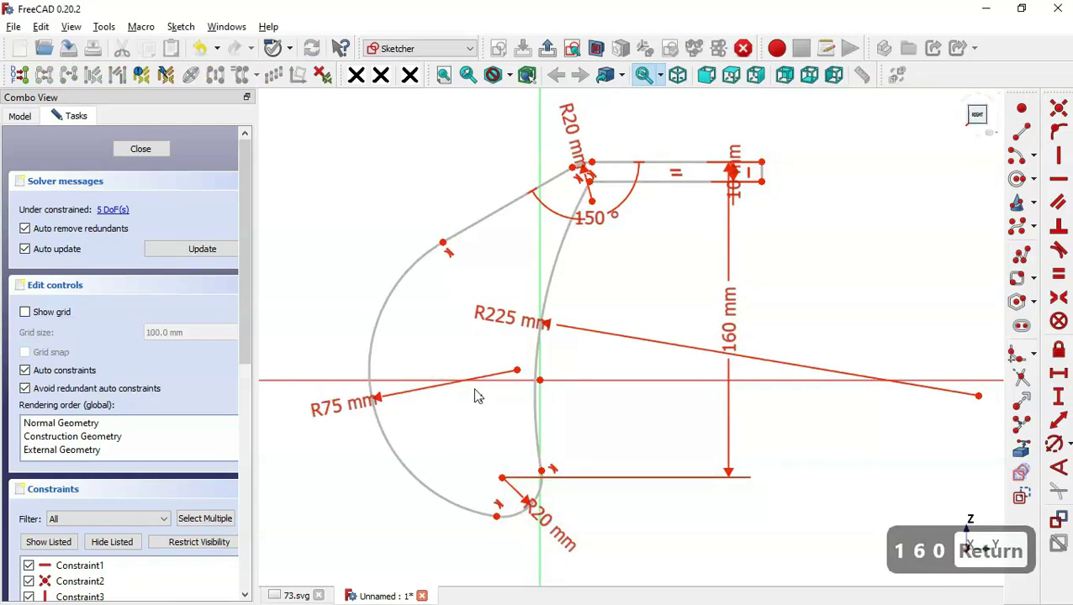
Set the horizontal distance between the small lower arc's centre and the top line's outer endpoint to 160 mm, per the drawing
{"action": "key", "text": "ctrl+Tab"}
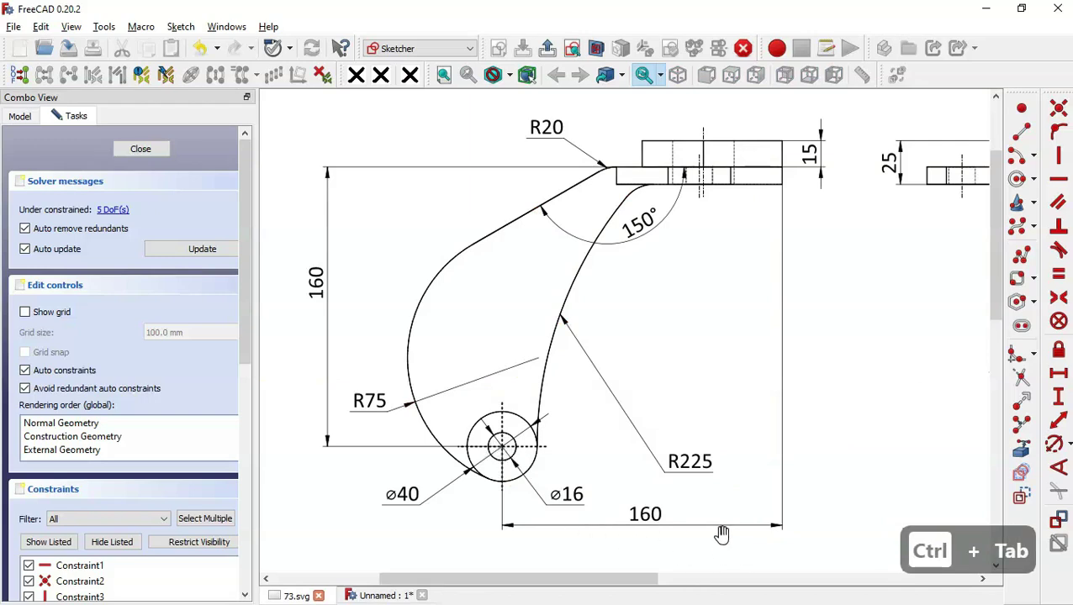
{"action": "key", "text": "ctrl+Tab"}
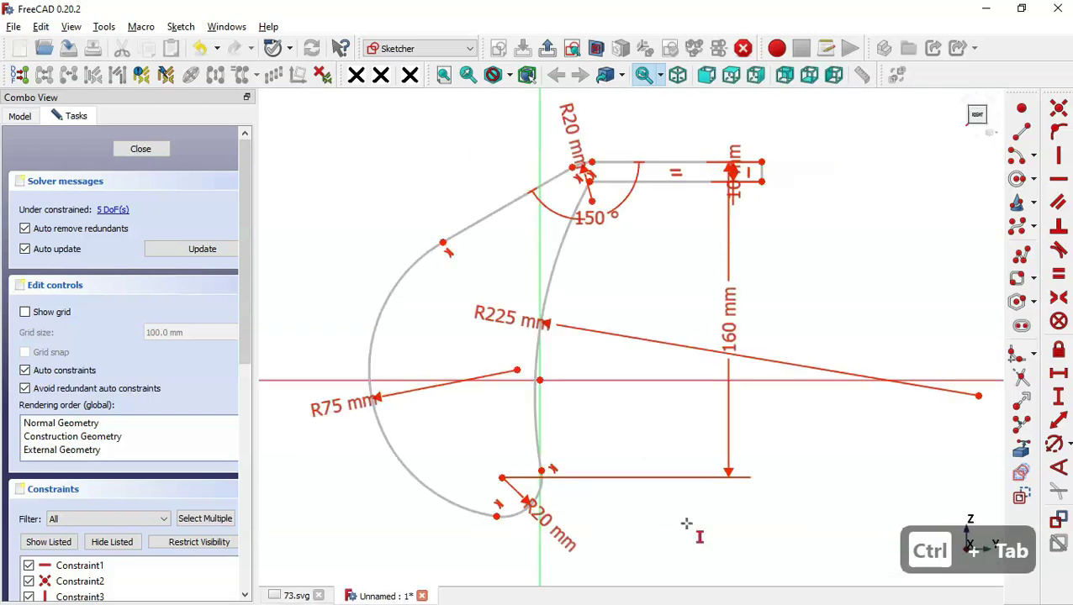
{"action": "left_click", "coordinate": [1064, 377]}
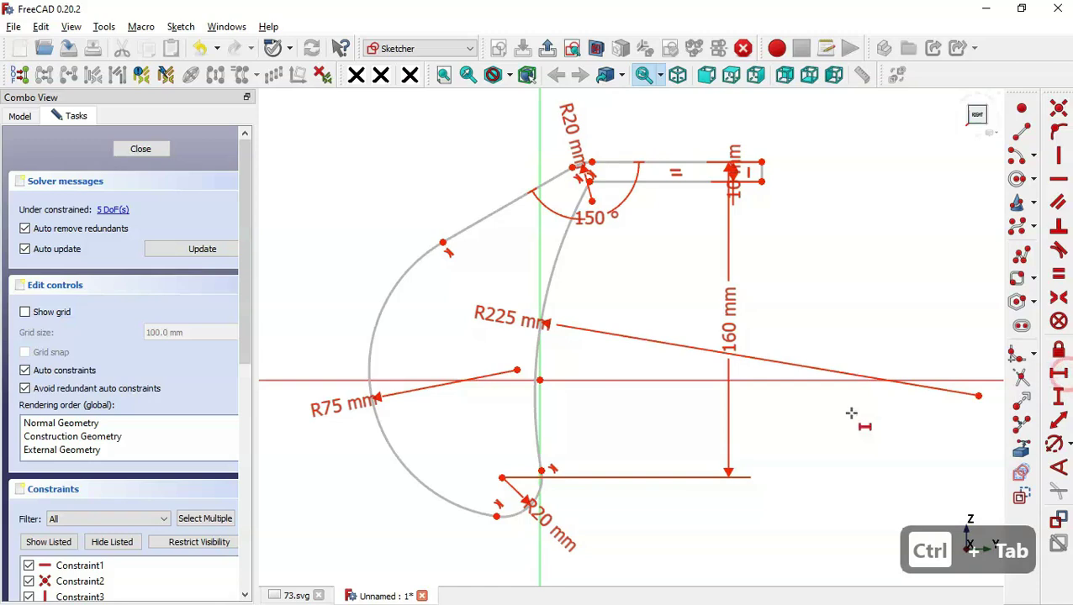
{"action": "left_click", "coordinate": [500, 478]}
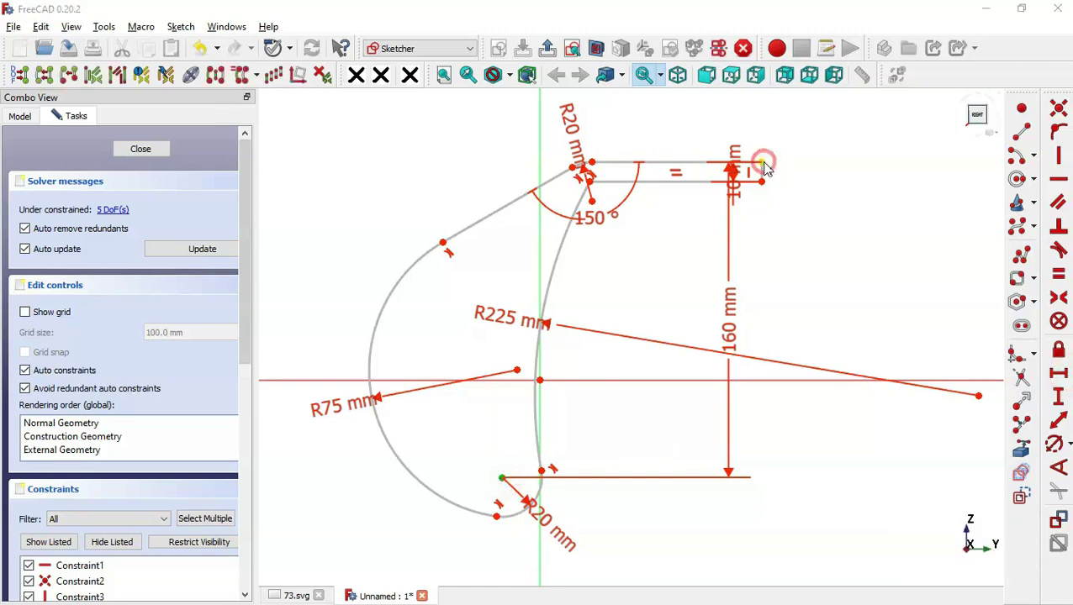
{"action": "left_click", "coordinate": [762, 162]}
{"action": "type", "text": "160"}
{"action": "key", "text": "Return"}
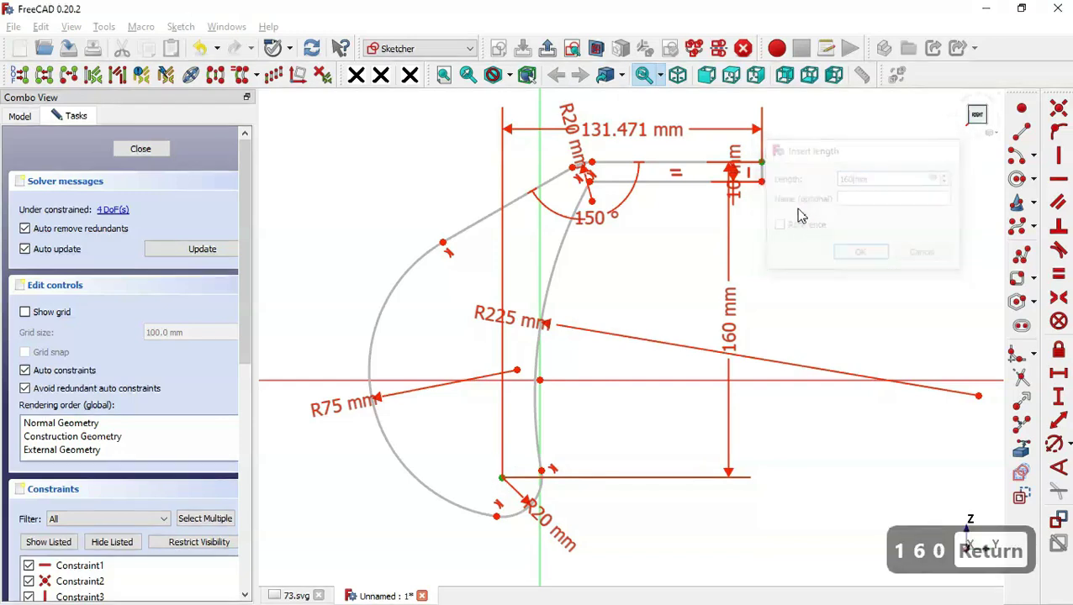
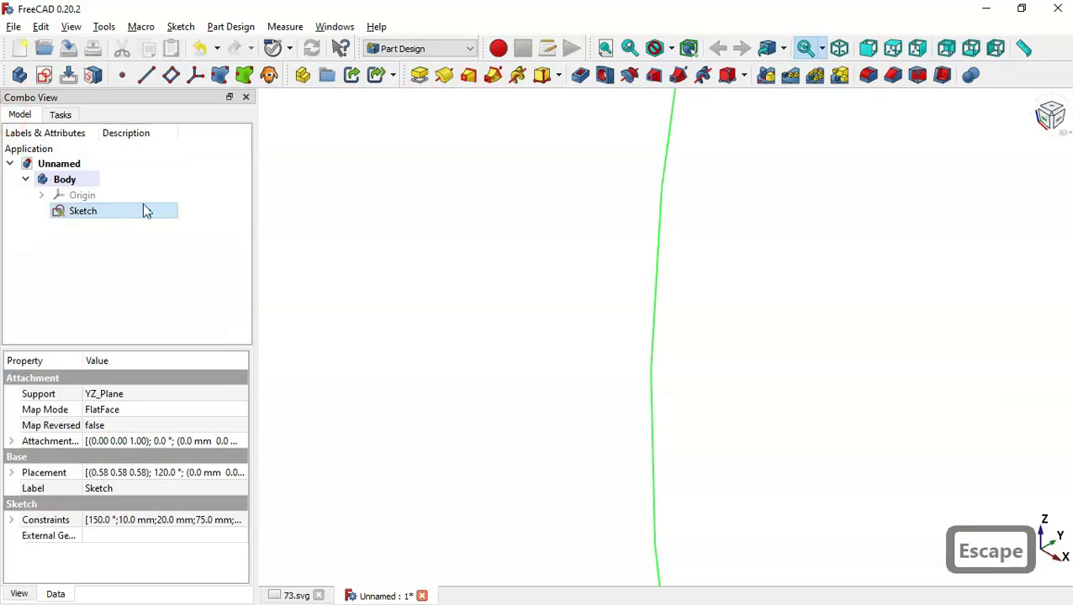
Reopen the arm profile sketch and make the small lower arc's centre coincident with the origin
{"action": "double_click", "coordinate": [143, 209]}
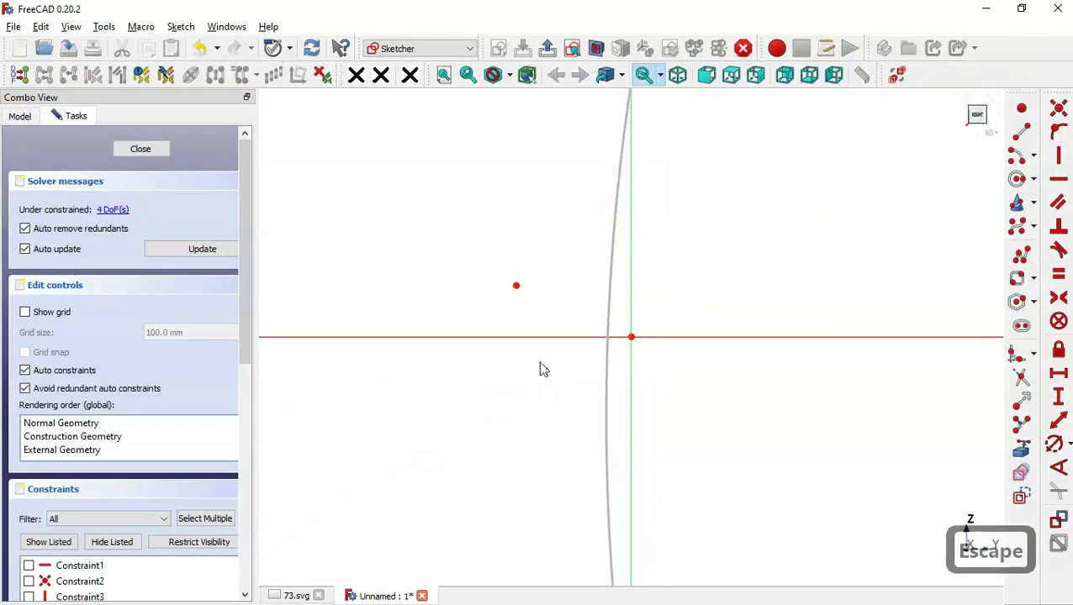
{"action": "scroll", "coordinate": [567, 451], "scroll_direction": "down", "scroll_amount": 5}
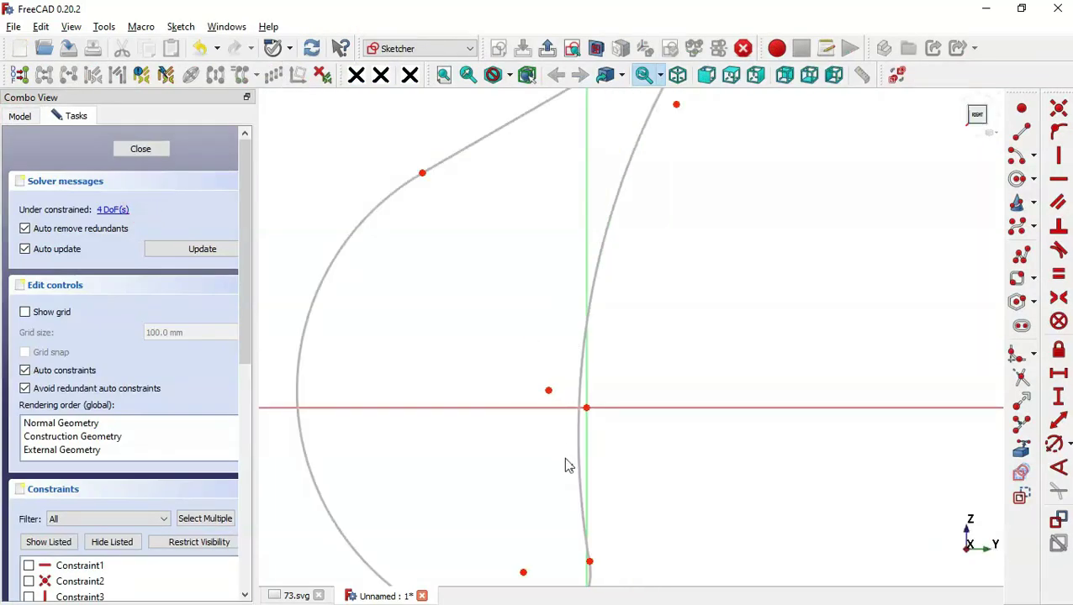
{"action": "scroll", "coordinate": [511, 267], "scroll_direction": "down", "scroll_amount": 2}
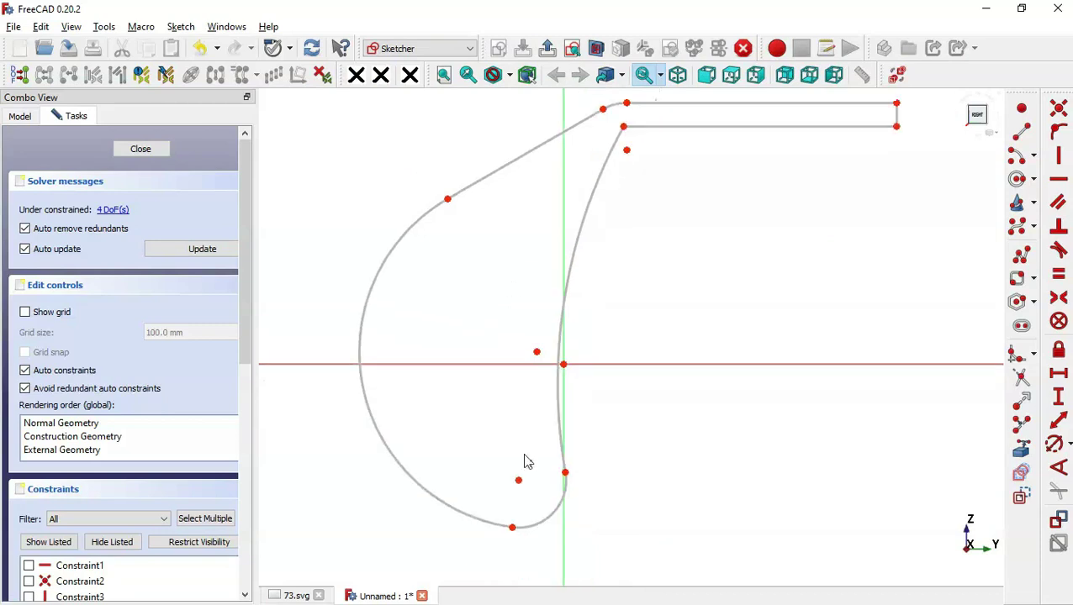
{"action": "left_click", "coordinate": [517, 481]}
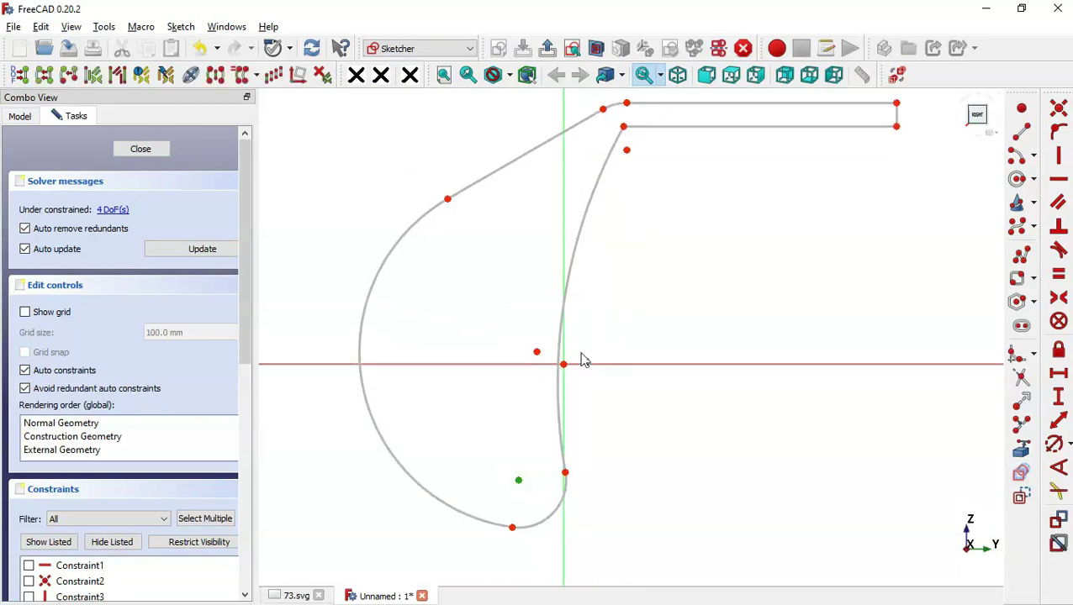
{"action": "left_click", "coordinate": [564, 366]}
{"action": "left_click", "coordinate": [1061, 108]}
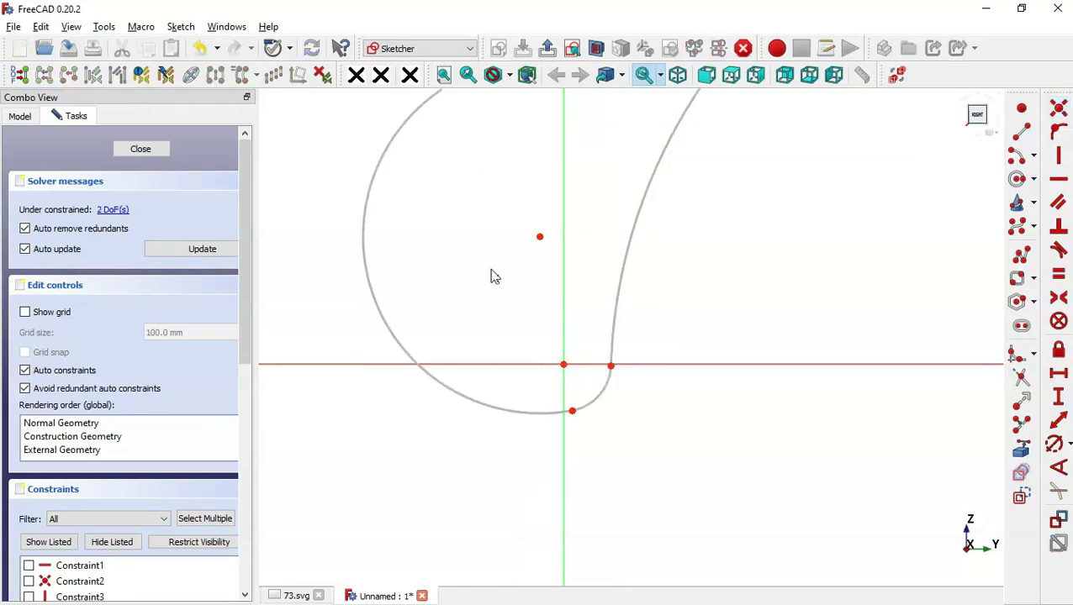
Bring the R225 inner arc's centre near the horizontal axis and constrain that centre onto the axis
{"action": "scroll", "coordinate": [395, 452], "scroll_direction": "down", "scroll_amount": 2}
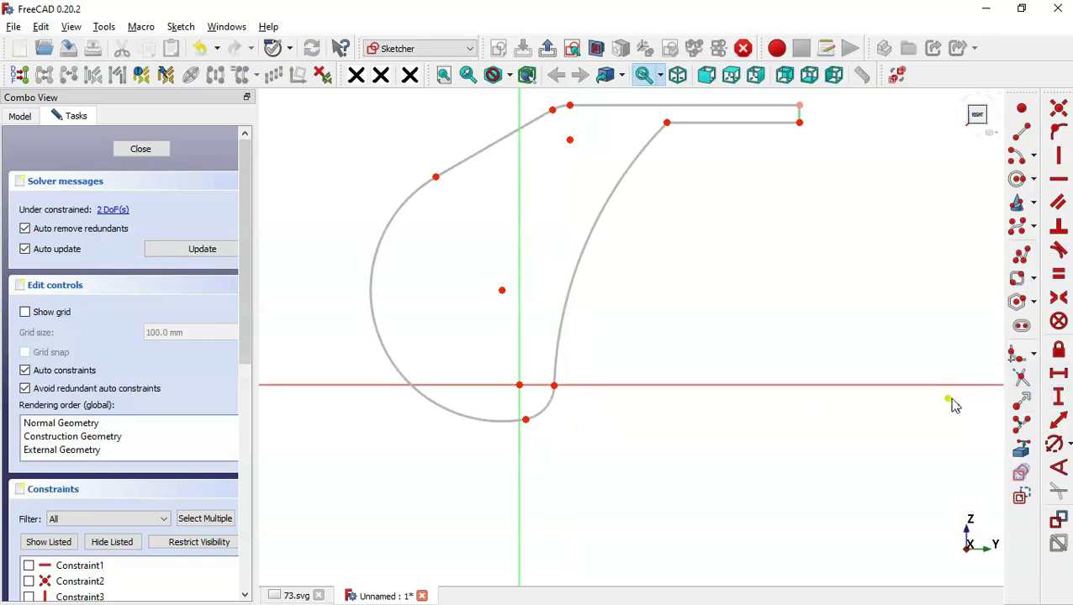
{"action": "left_click_drag", "start_coordinate": [951, 397], "coordinate": [914, 394]}
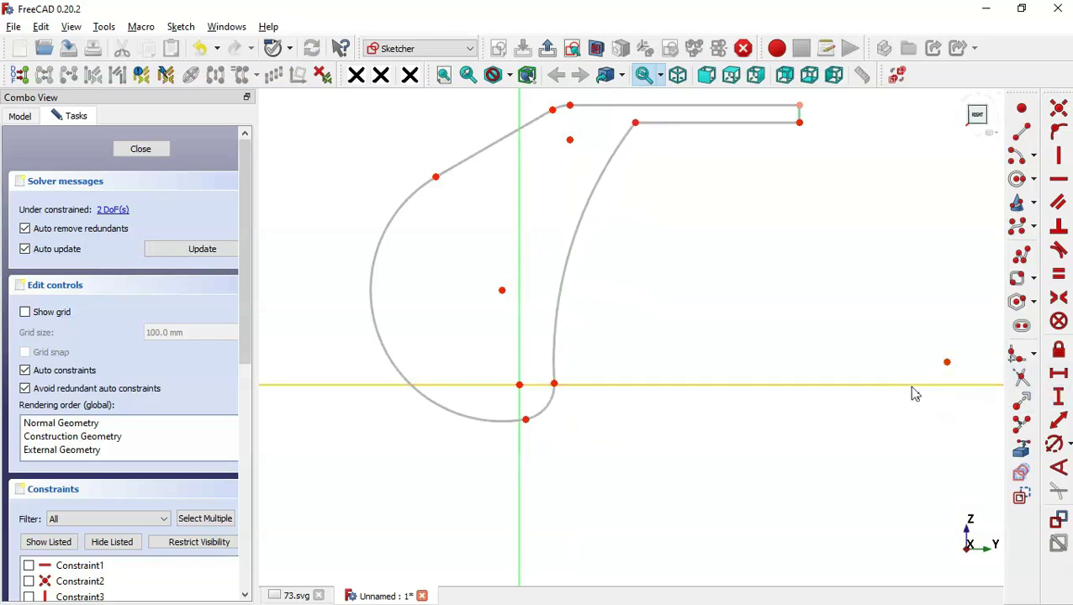
{"action": "left_click", "coordinate": [919, 387]}
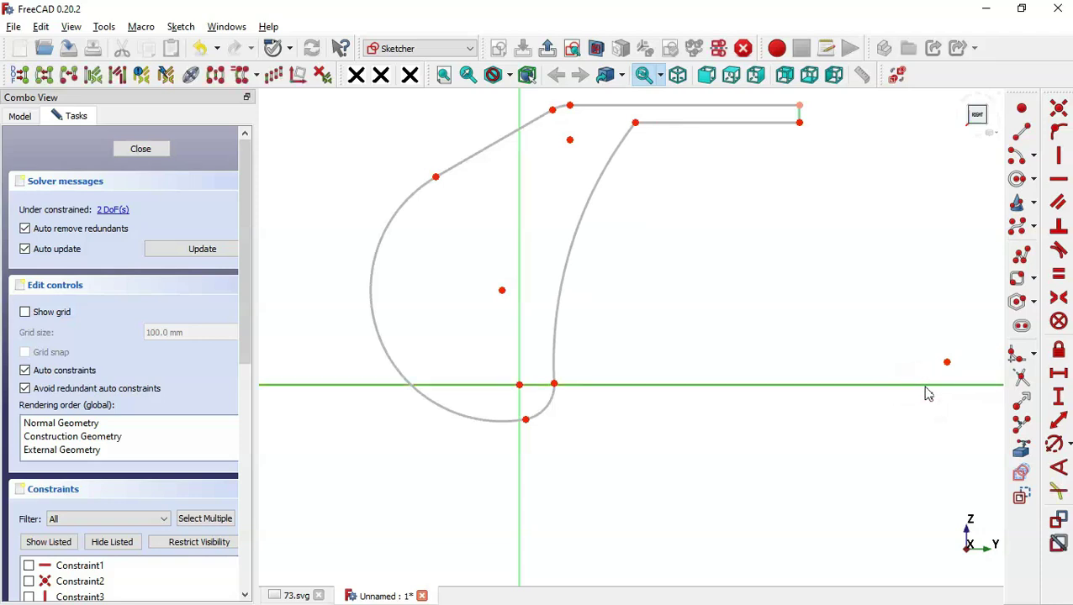
{"action": "left_click", "coordinate": [948, 367]}
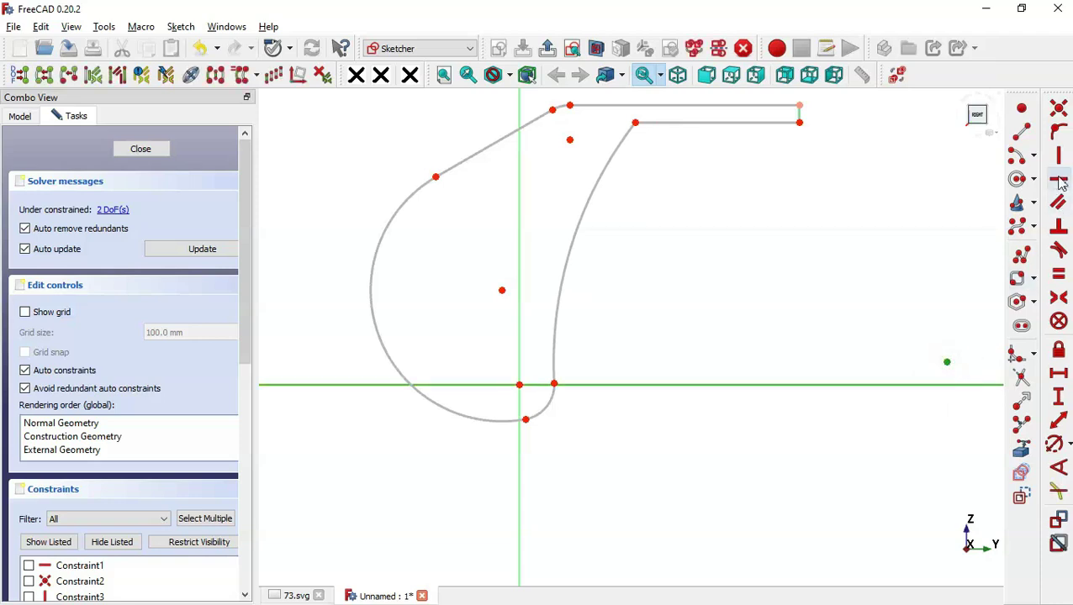
{"action": "left_click", "coordinate": [1060, 135]}
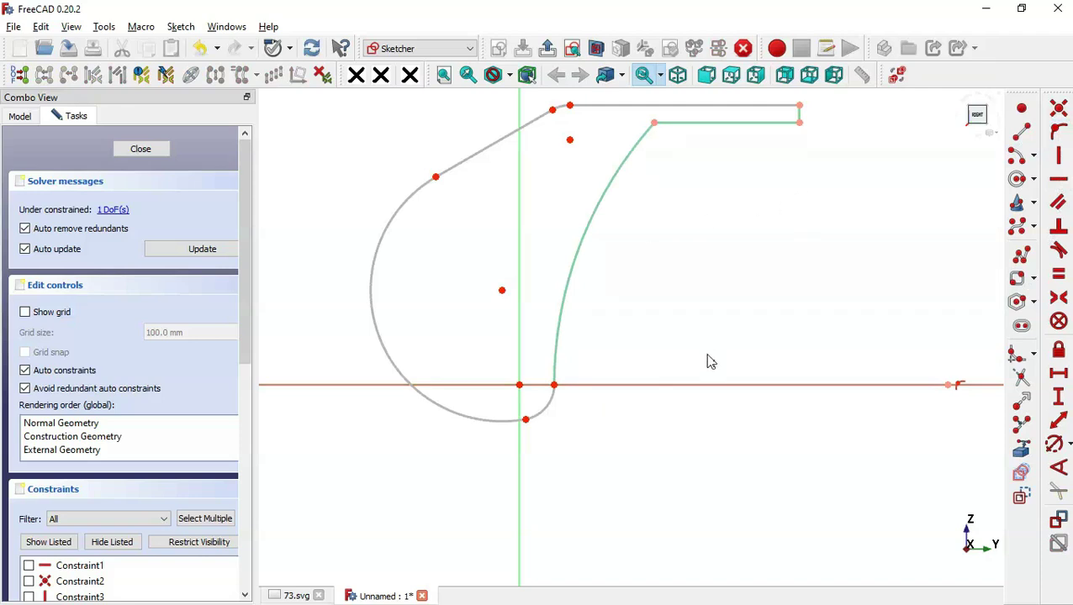
Examine the 73.svg drawing's top view for the dimensions that define the upper flange's length
{"action": "scroll", "coordinate": [709, 362], "scroll_direction": "down", "scroll_amount": 1}
{"action": "scroll", "coordinate": [756, 330], "scroll_direction": "down", "scroll_amount": 4}
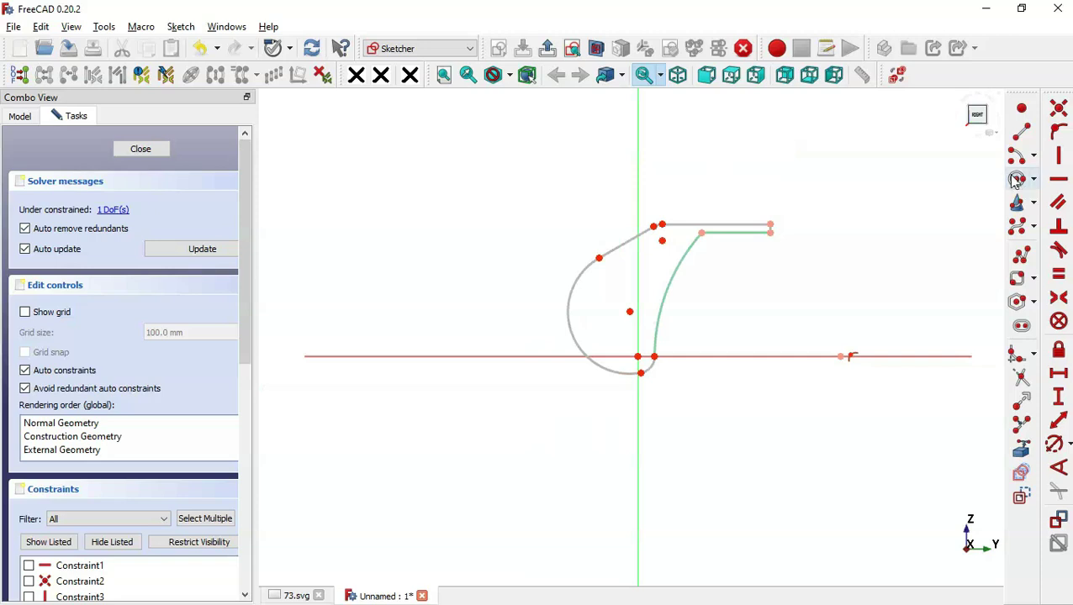
{"action": "scroll", "coordinate": [881, 181], "scroll_direction": "up", "scroll_amount": 5}
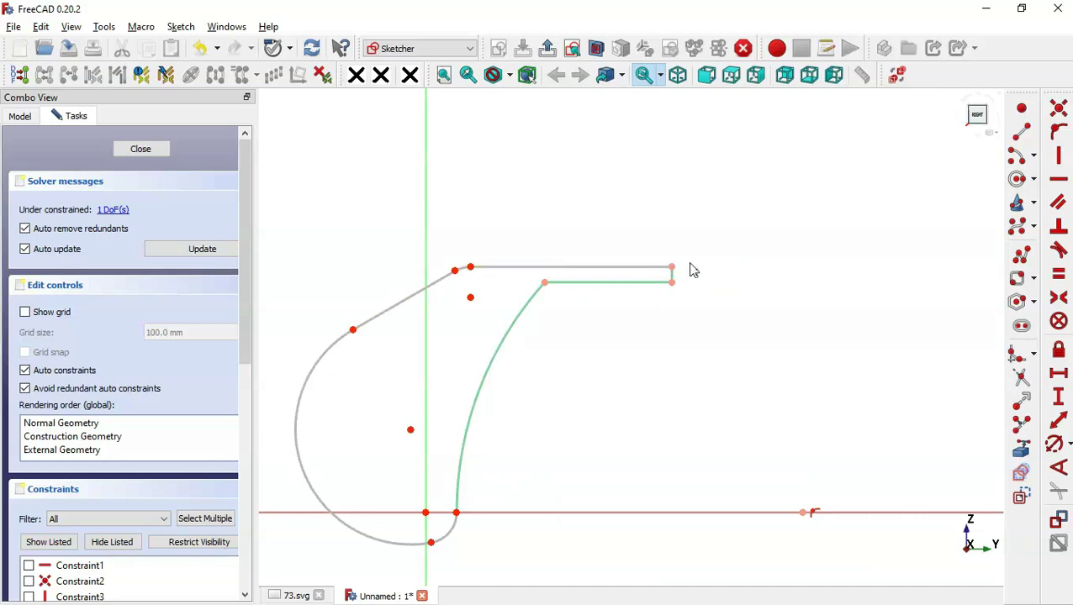
{"action": "key", "text": "ctrl+Tab"}
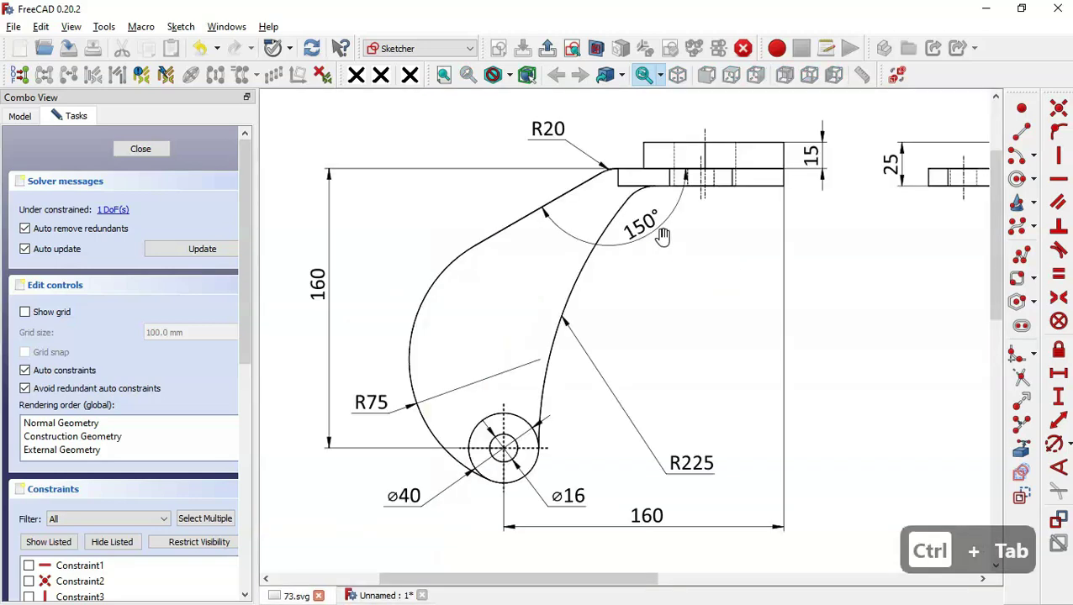
{"action": "key", "text": "ctrl+Down"}
{"action": "key", "text": "ctrl+Down"}
{"action": "key", "text": "ctrl+Down"}
{"action": "key", "text": "ctrl+Down"}
{"action": "key", "text": "ctrl+Down"}
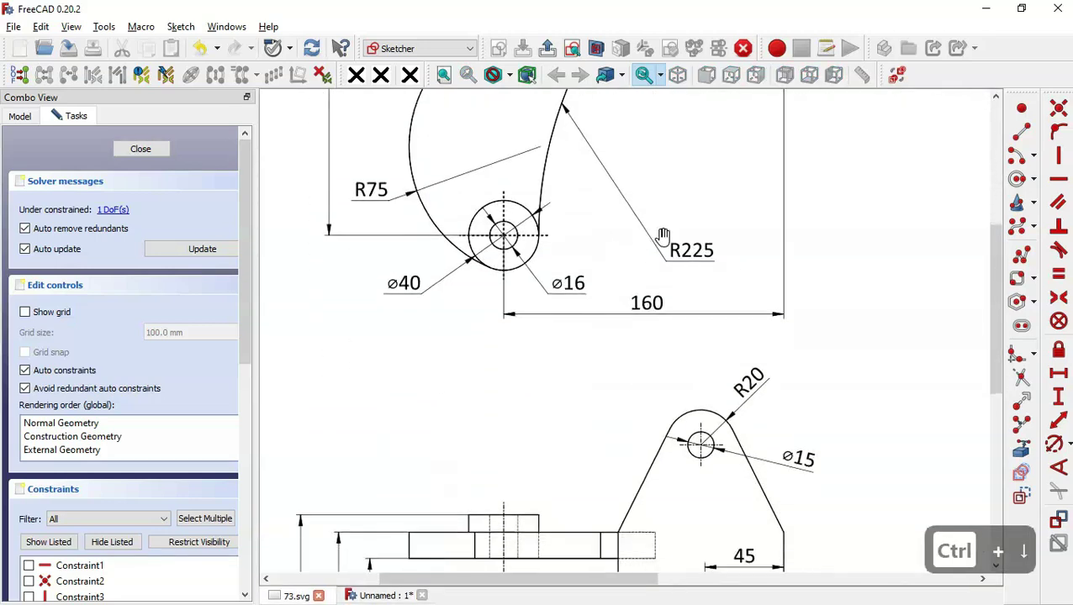
{"action": "key", "text": "ctrl+Down"}
{"action": "key", "text": "ctrl+Down"}
{"action": "key", "text": "ctrl+Down"}
{"action": "key", "text": "ctrl+Down"}
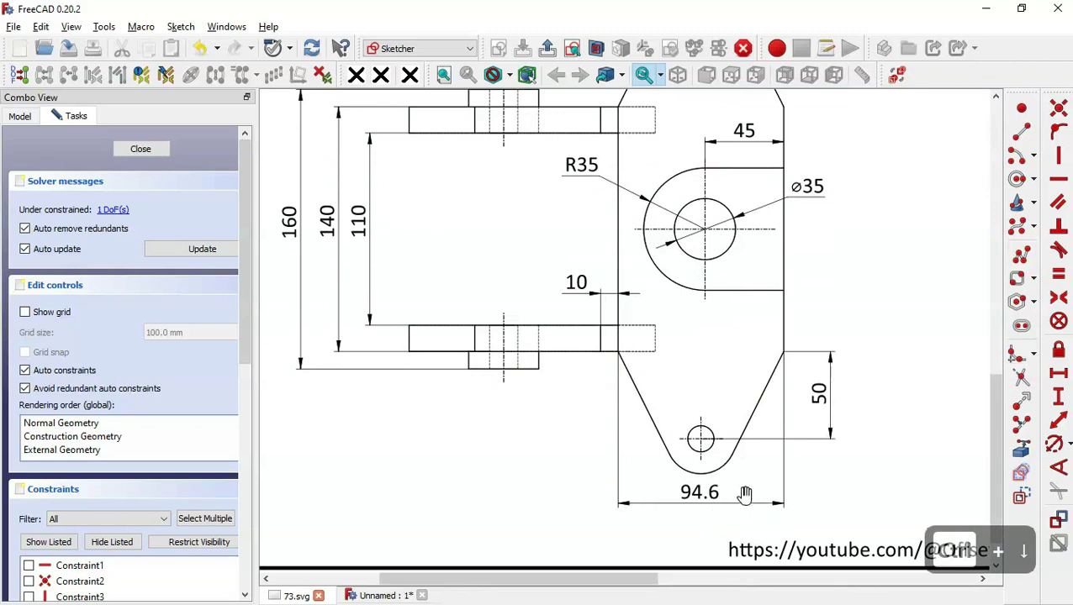
{"action": "key", "text": "ctrl+Tab"}
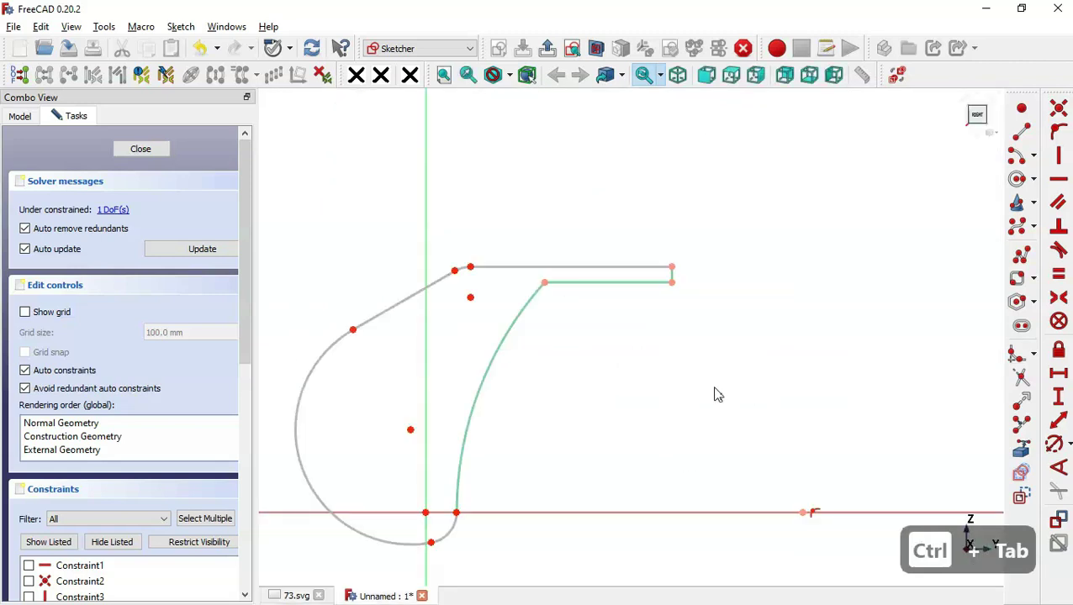
Set the horizontal distance from the sloped line's upper end to the top line's outer endpoint to 10+94.6 mm, and close the sketch
{"action": "left_click", "coordinate": [1065, 378]}
{"action": "left_click", "coordinate": [453, 270]}
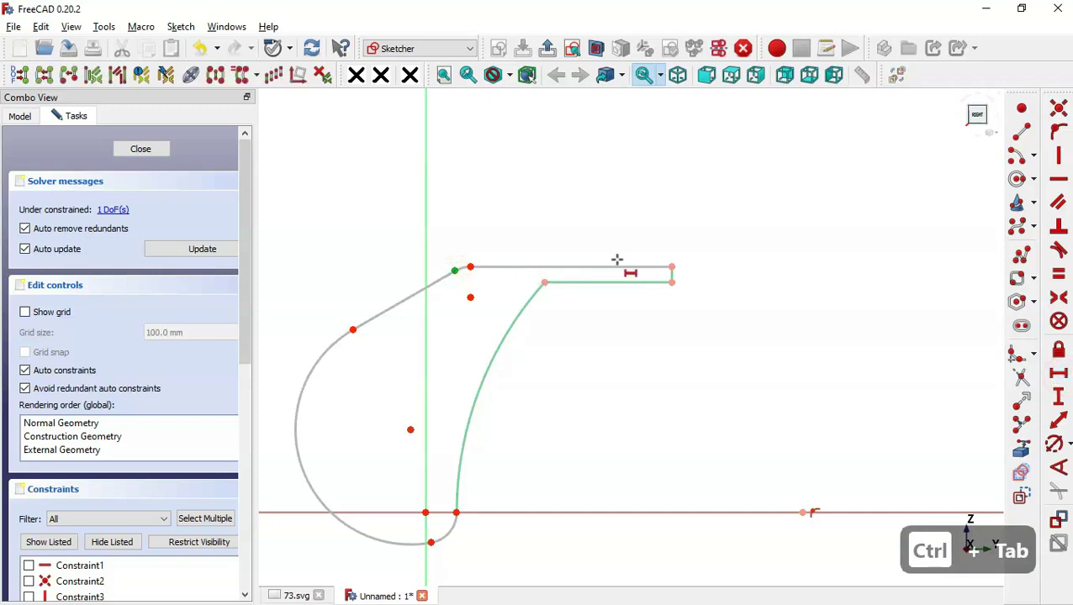
{"action": "left_click", "coordinate": [672, 266]}
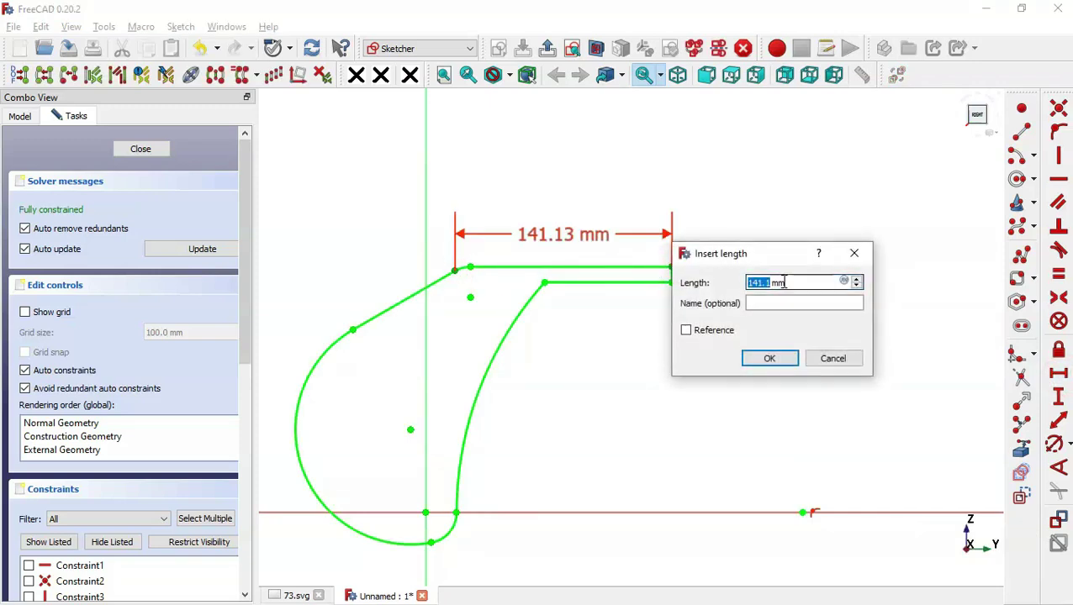
{"action": "type", "text": "10"}
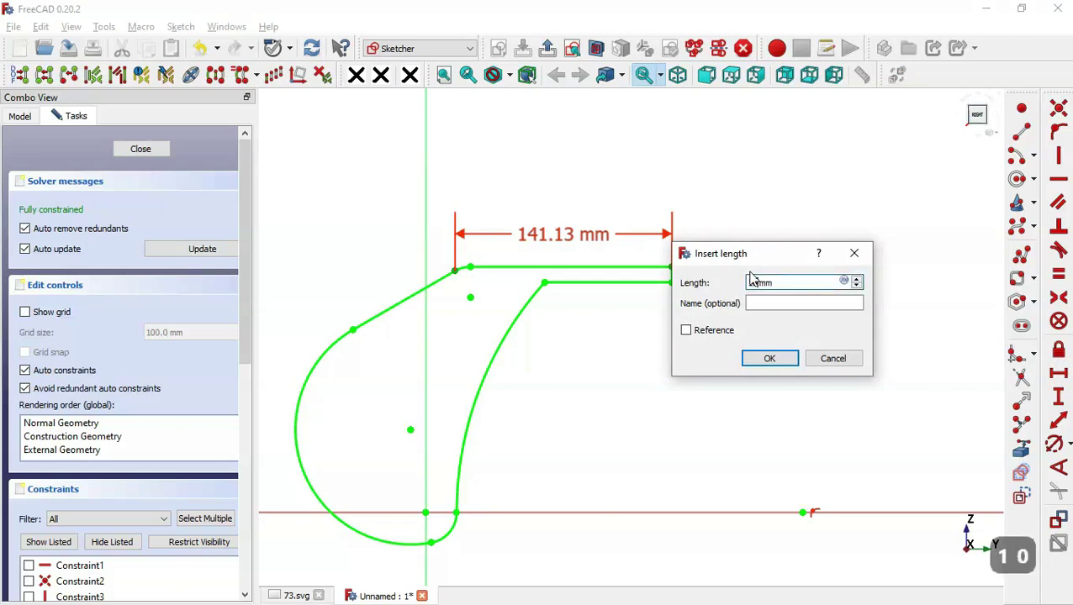
{"action": "type", "text": "+94.6"}
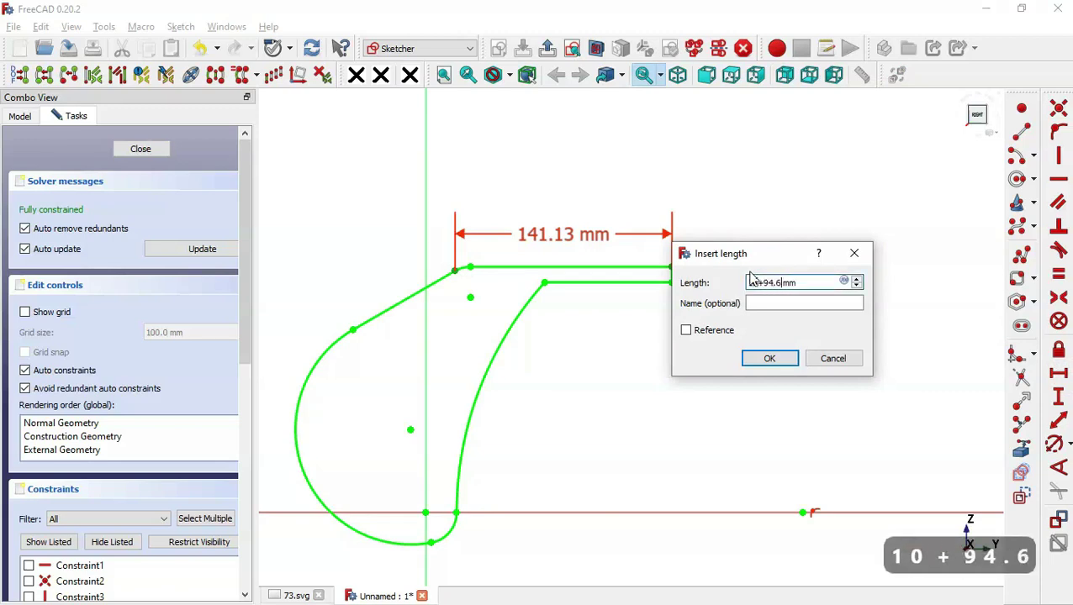
{"action": "key", "text": "Return"}
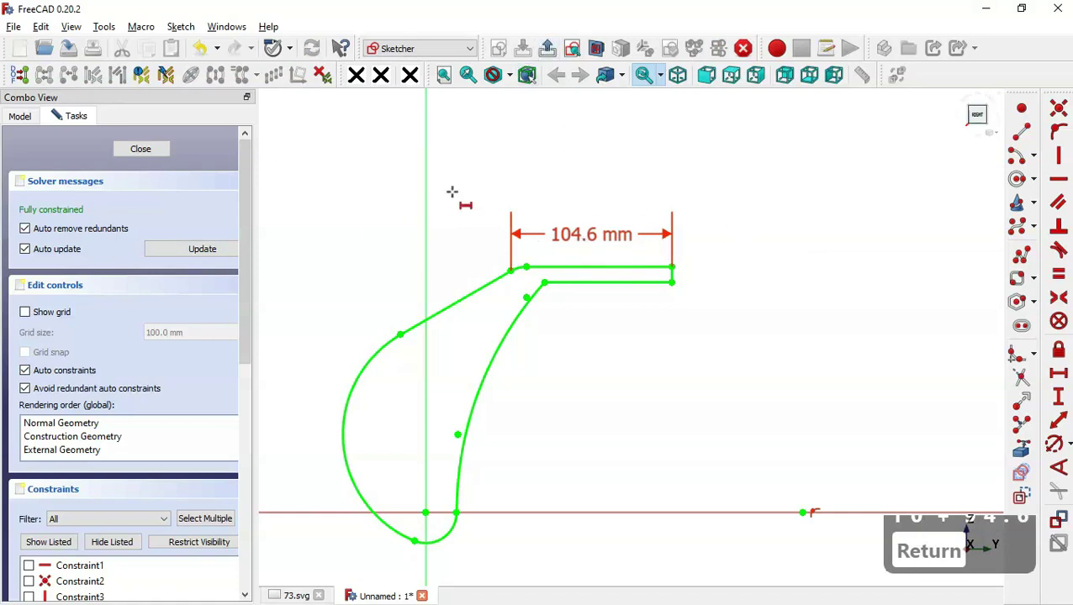
{"action": "left_click", "coordinate": [538, 48]}
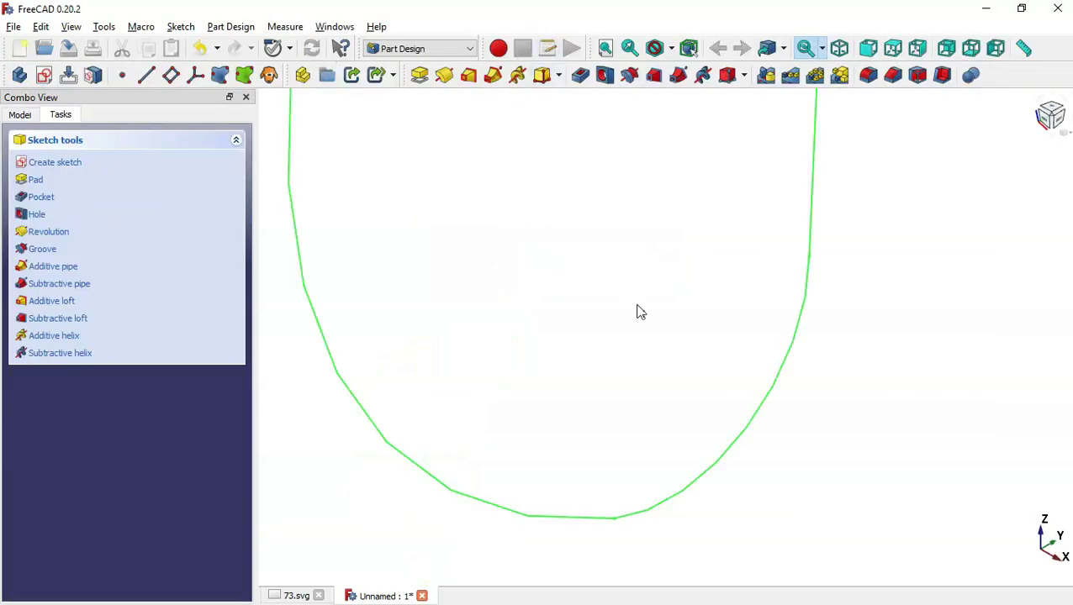
Pad the arm profile 140 mm symmetric to the sketch plane, per the overall width in the drawing
{"action": "key", "text": "Home"}
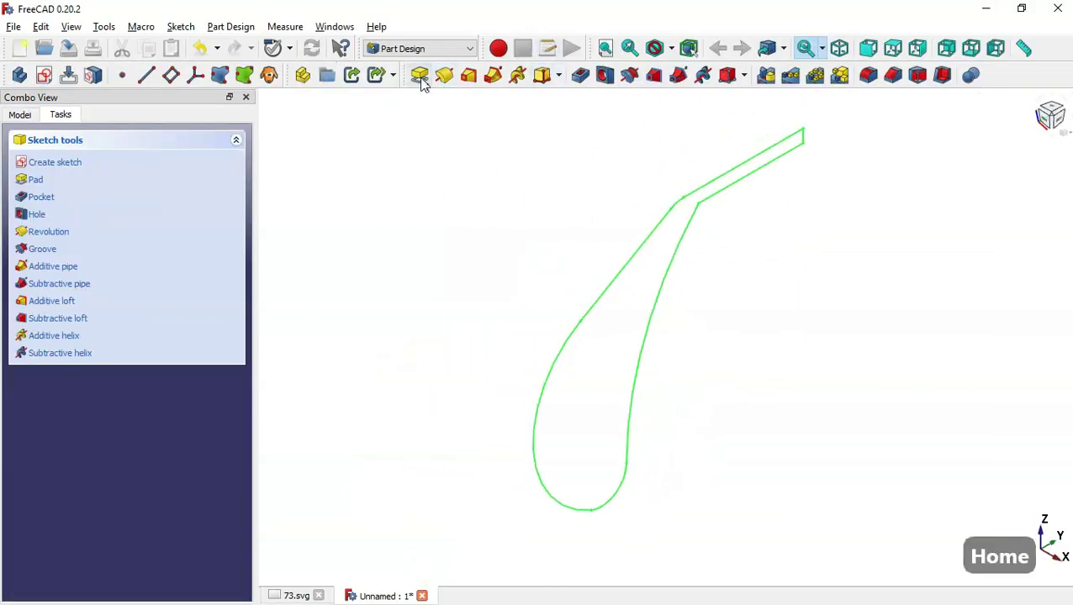
{"action": "left_click", "coordinate": [420, 78]}
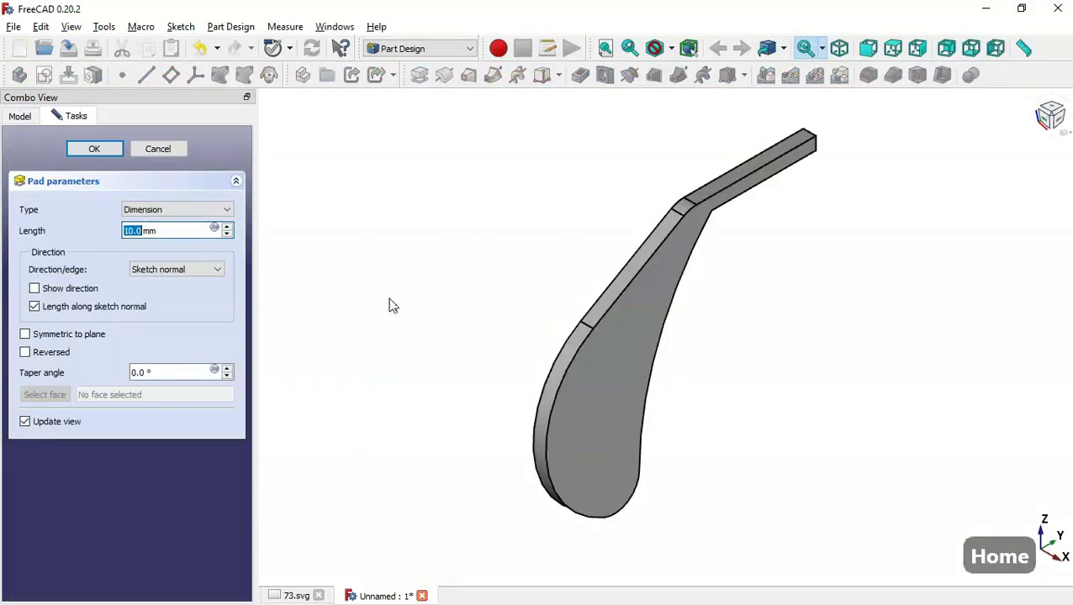
{"action": "left_click", "coordinate": [84, 336]}
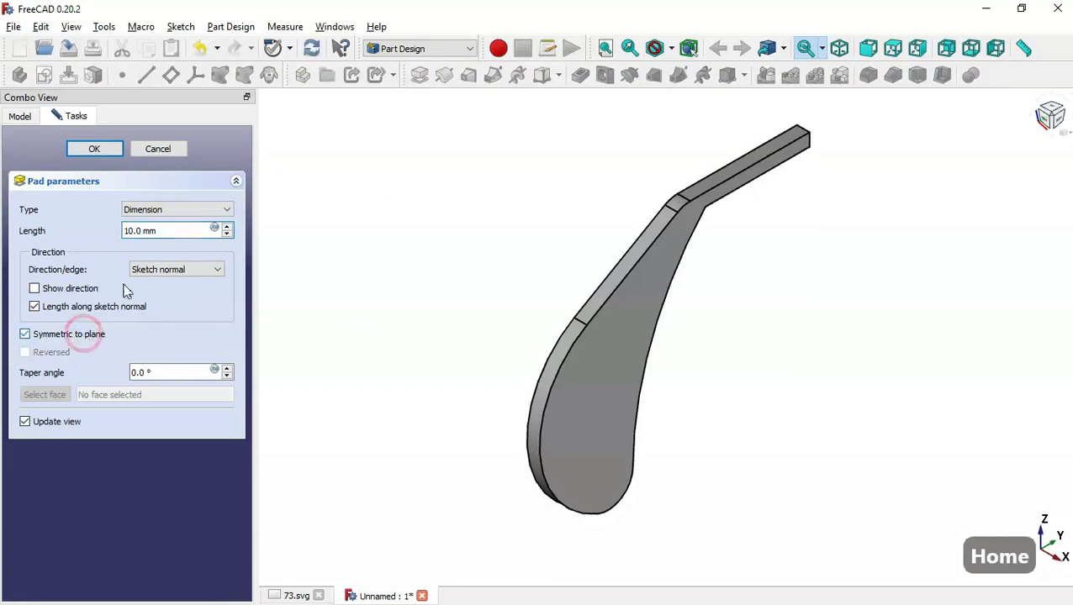
{"action": "left_click", "coordinate": [187, 241]}
{"action": "key", "text": "ctrl+Tab"}
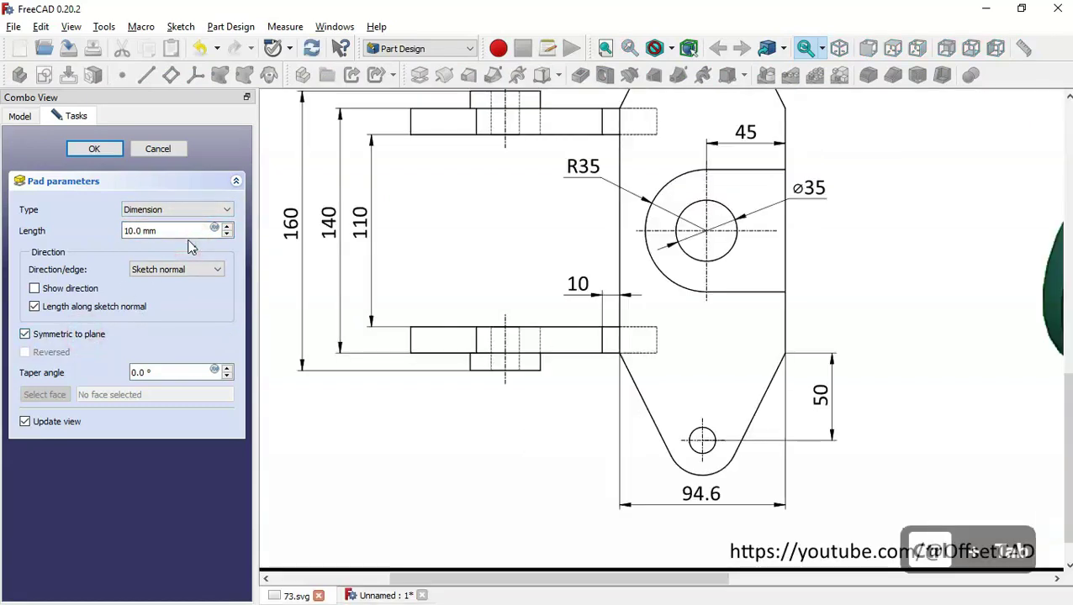
{"action": "scroll", "coordinate": [512, 374], "scroll_direction": "down", "scroll_amount": 2}
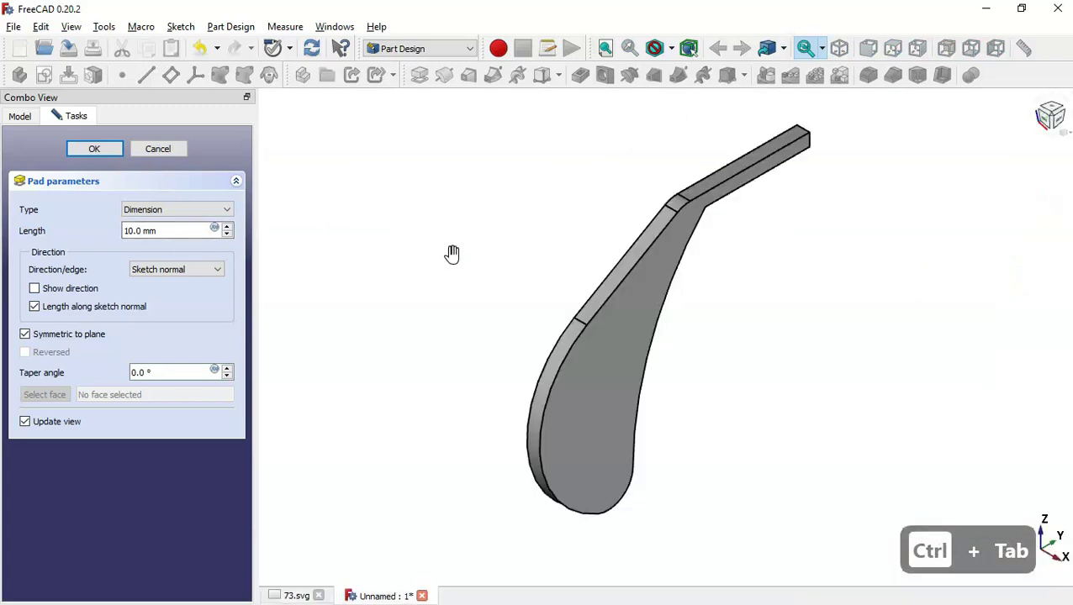
{"action": "key", "text": "ctrl+Tab"}
{"action": "double_click", "coordinate": [192, 232]}
{"action": "type", "text": "140"}
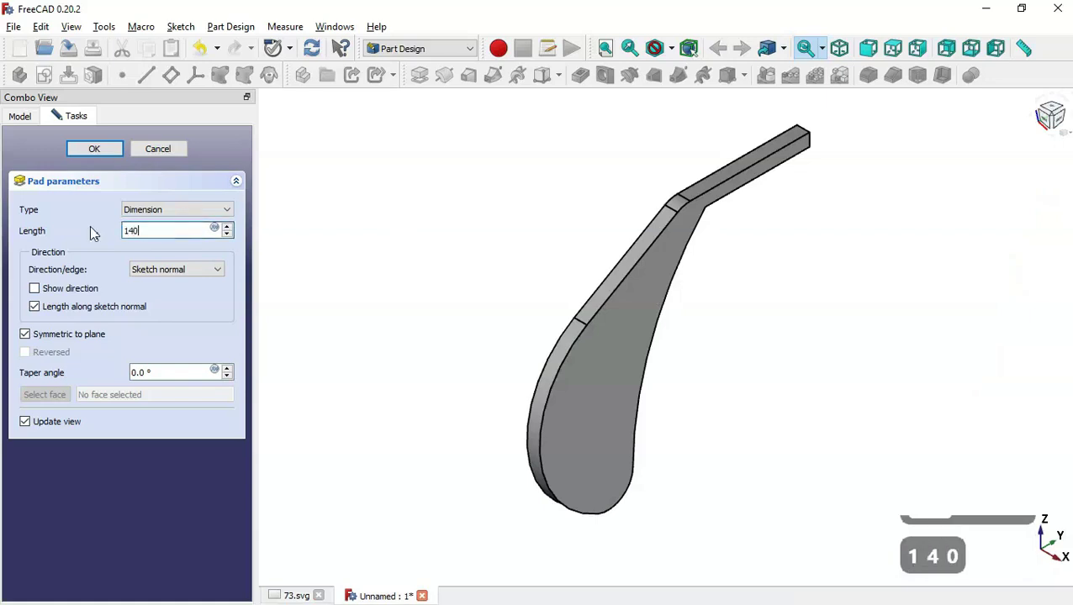
{"action": "key", "text": "Return"}
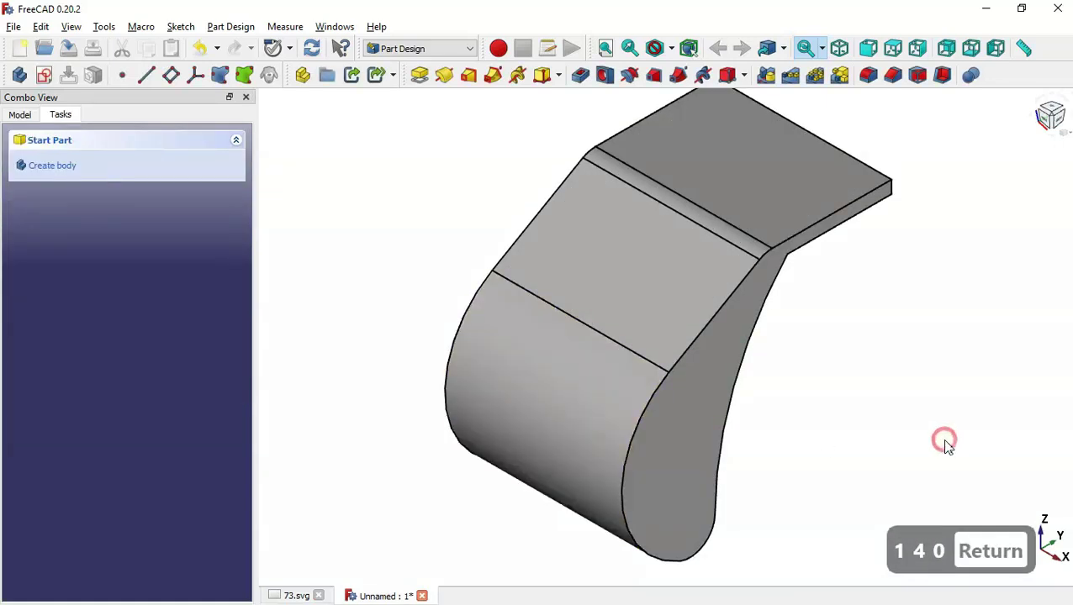
Check the upper flange in the 73.svg drawing, start a sketch on the flange's top face, and project its outer edge as external geometry
{"action": "key", "text": "ctrl+Tab"}
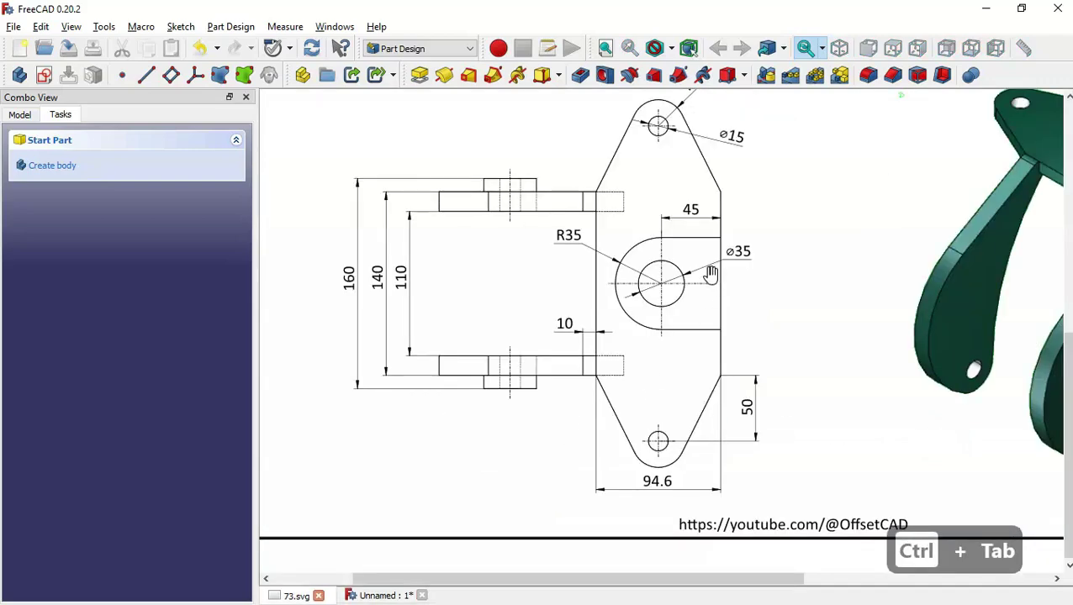
{"action": "left_click_drag", "start_coordinate": [885, 269], "coordinate": [512, 374]}
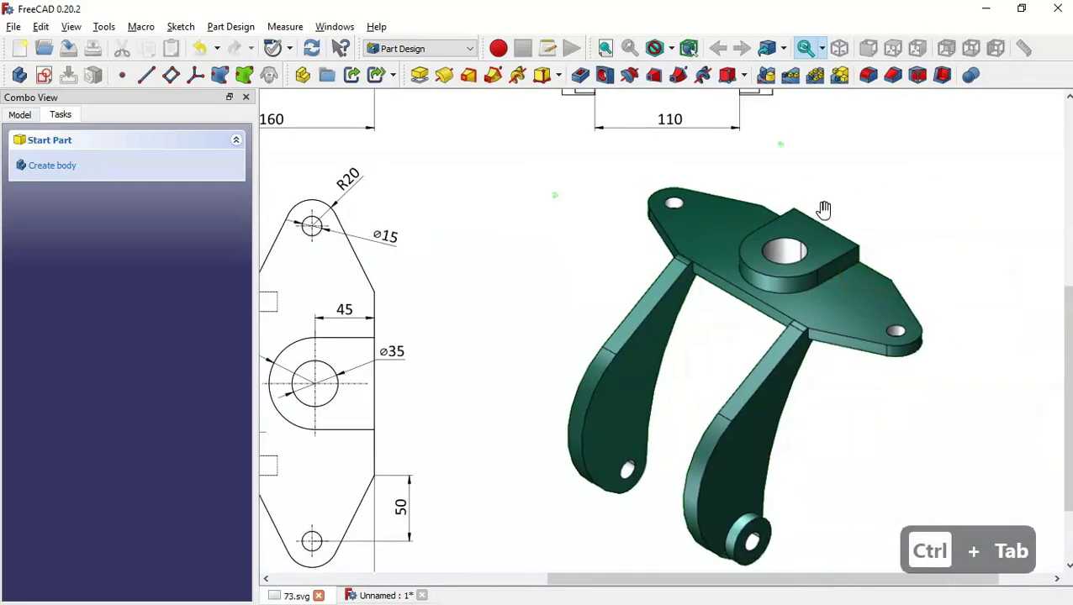
{"action": "key", "text": "ctrl+Tab"}
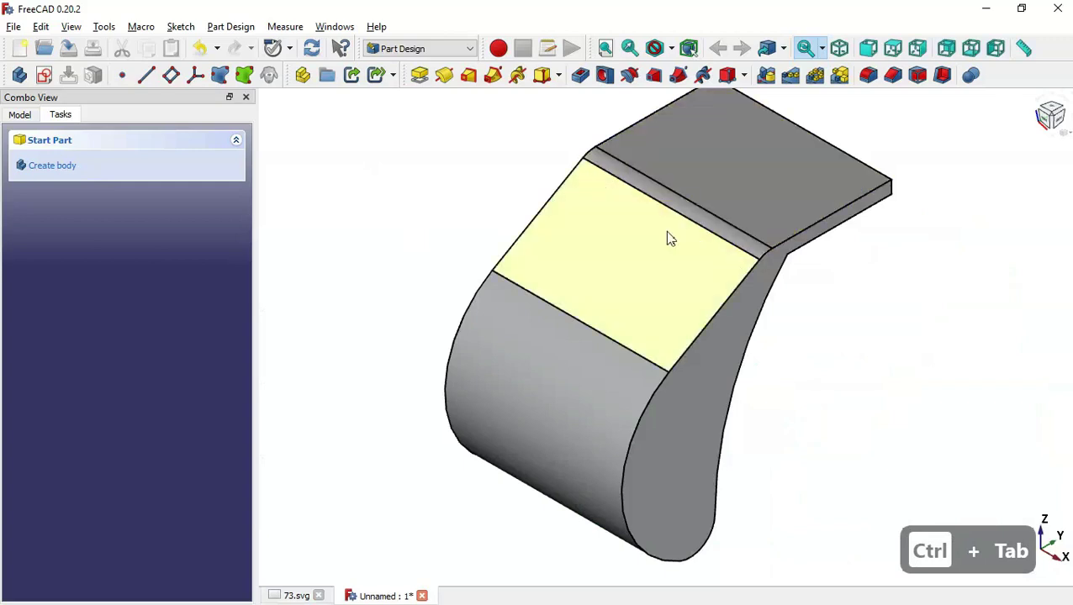
{"action": "left_click", "coordinate": [738, 176]}
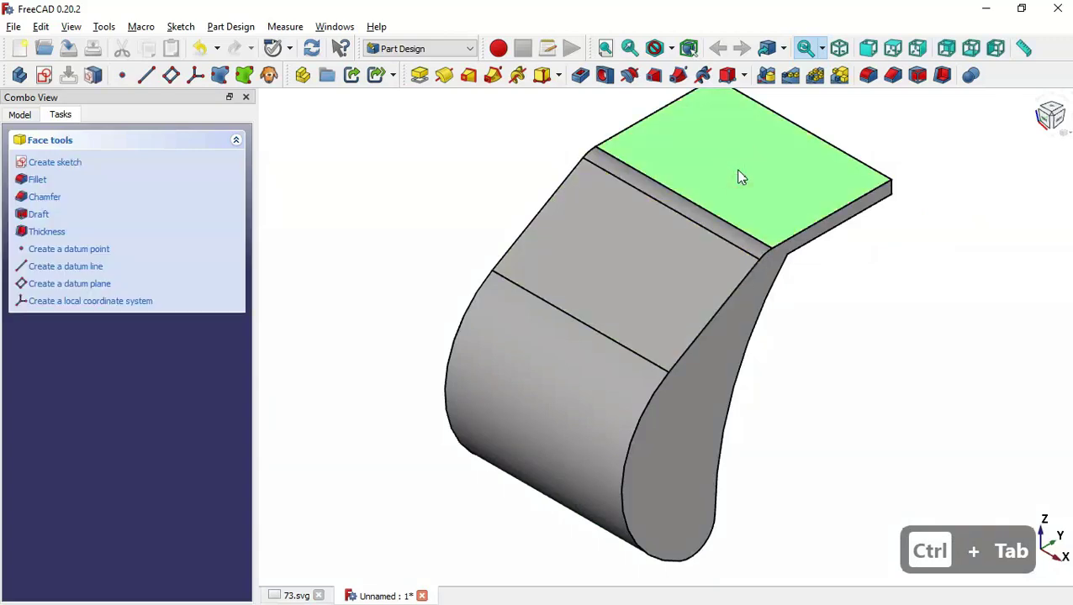
{"action": "left_click", "coordinate": [47, 80]}
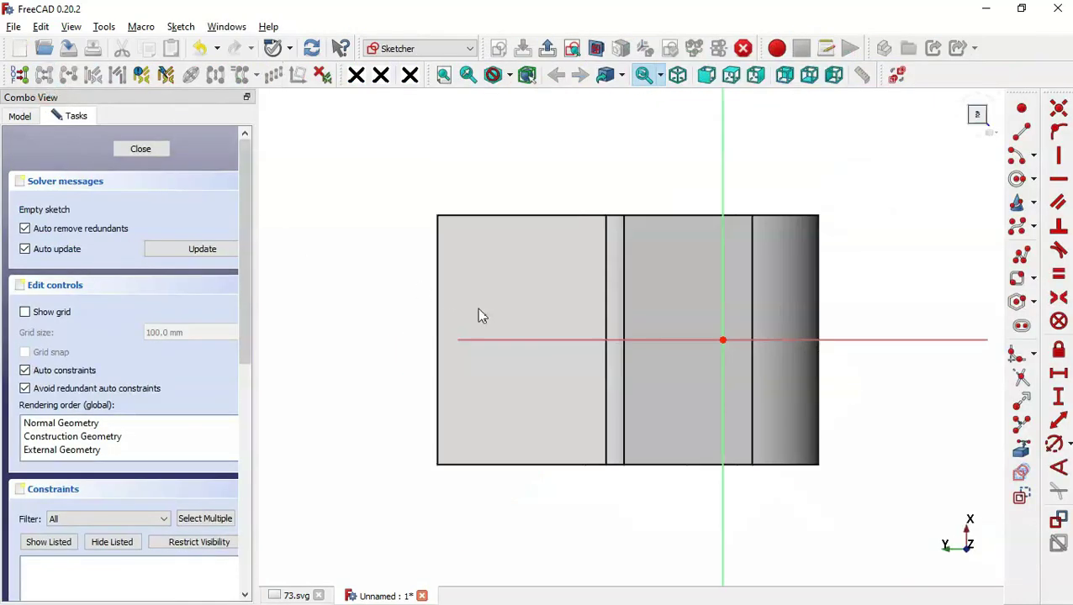
{"action": "left_click", "coordinate": [1019, 472]}
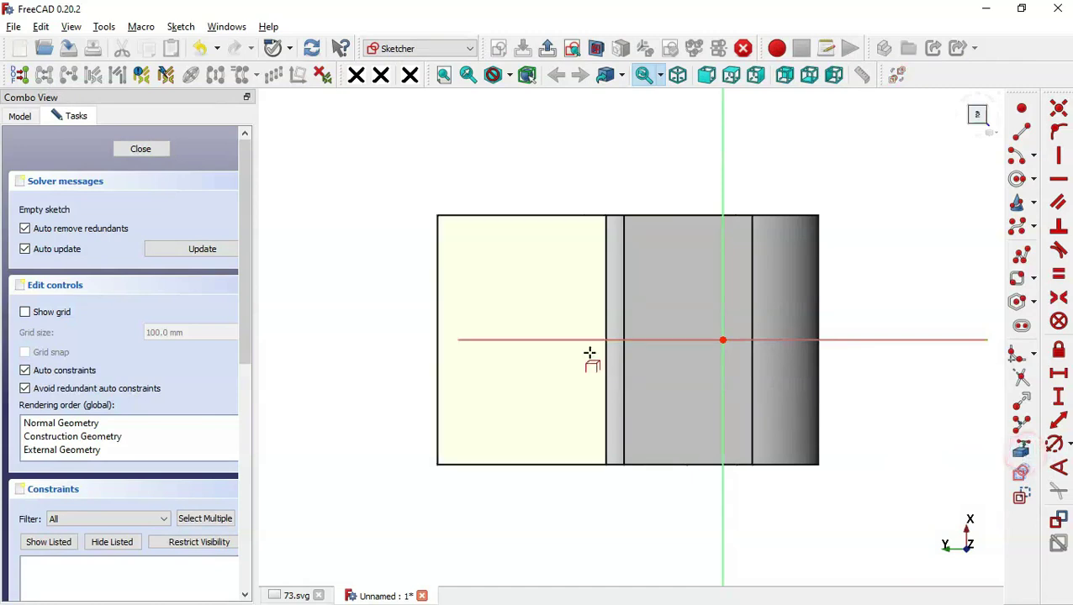
{"action": "left_click", "coordinate": [439, 285]}
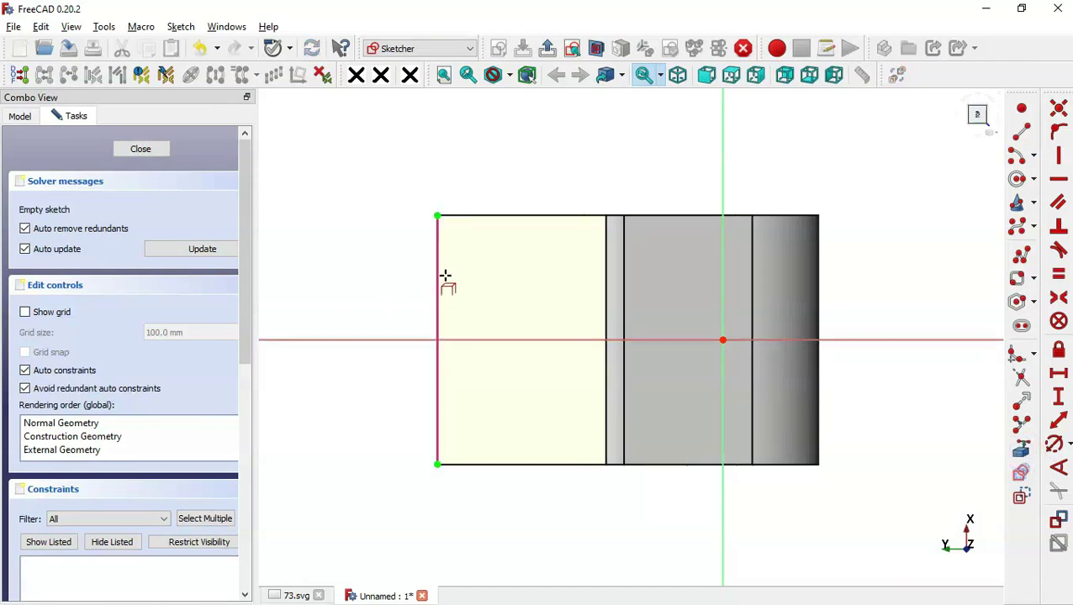
Sketch a slot centred on the horizontal axis, with one rounded end on the flange and the other beyond its outer edge
{"action": "left_click", "coordinate": [1022, 328]}
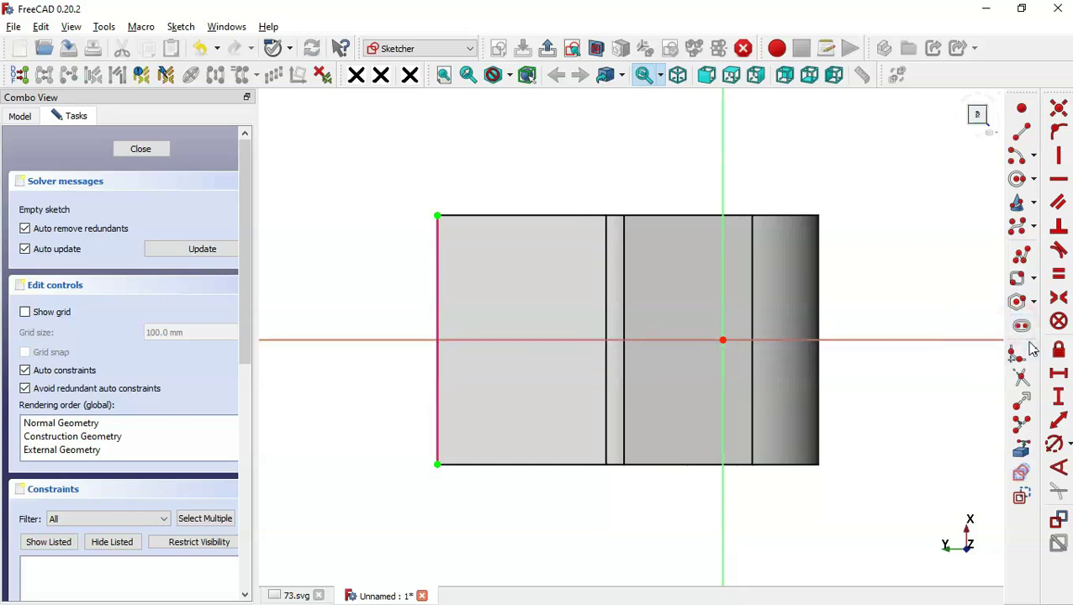
{"action": "left_click", "coordinate": [510, 340]}
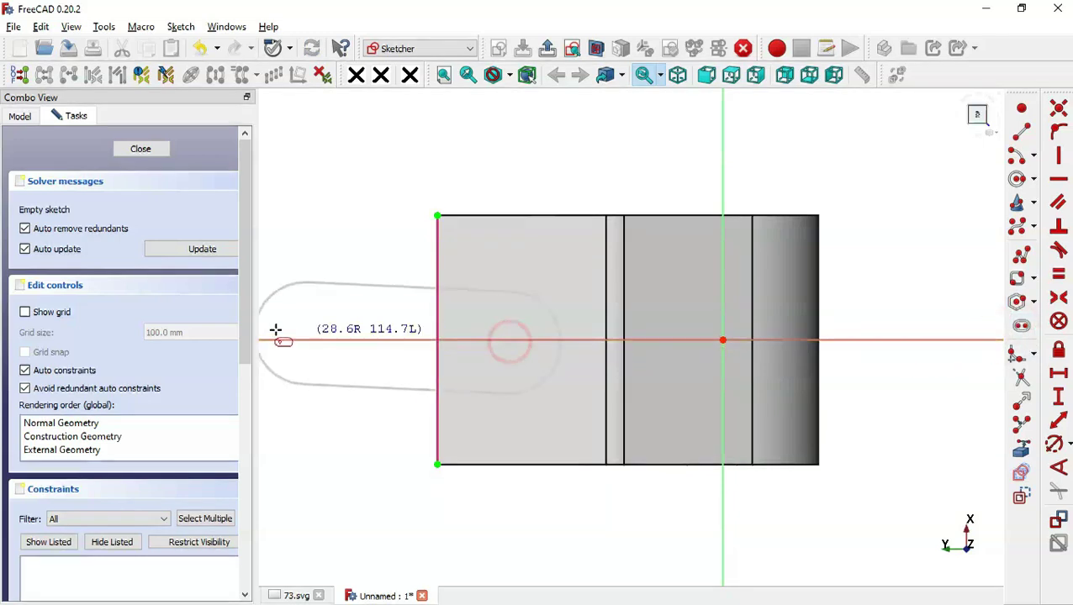
{"action": "left_click", "coordinate": [275, 339]}
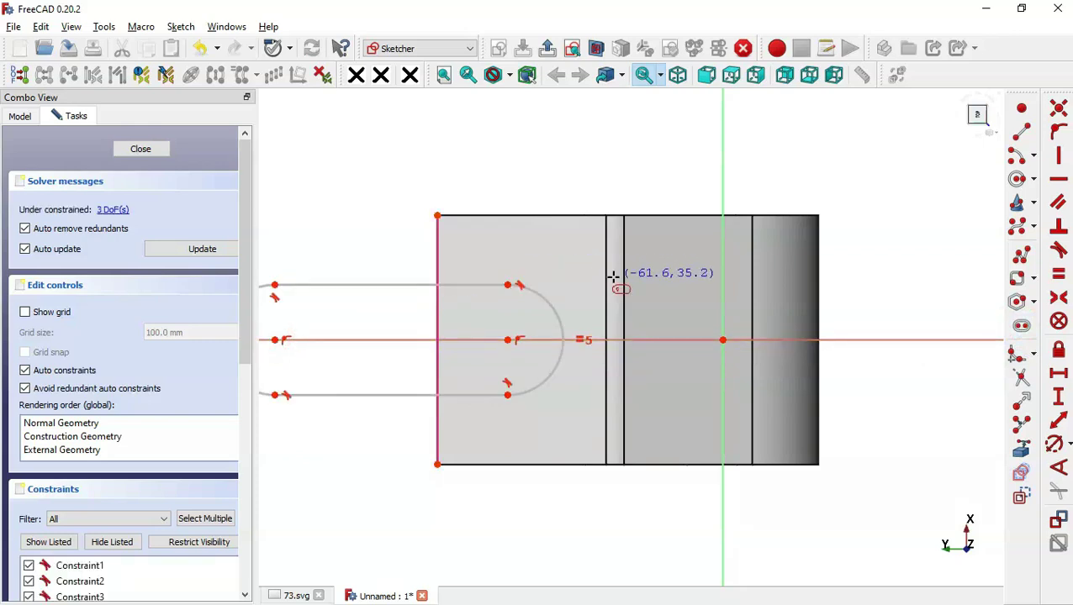
{"action": "scroll", "coordinate": [622, 312], "scroll_direction": "down", "scroll_amount": 2}
{"action": "scroll", "coordinate": [483, 318], "scroll_direction": "up", "scroll_amount": 3}
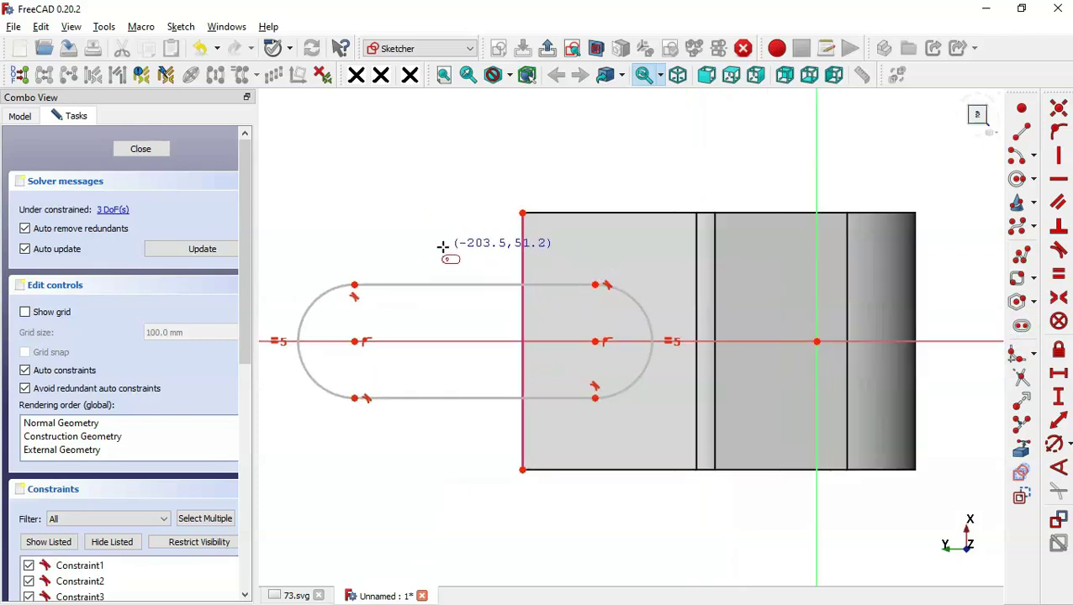
Draw a line across the slot between its two straight sides and constrain it vertical
{"action": "left_click", "coordinate": [1019, 134]}
{"action": "left_click", "coordinate": [457, 285]}
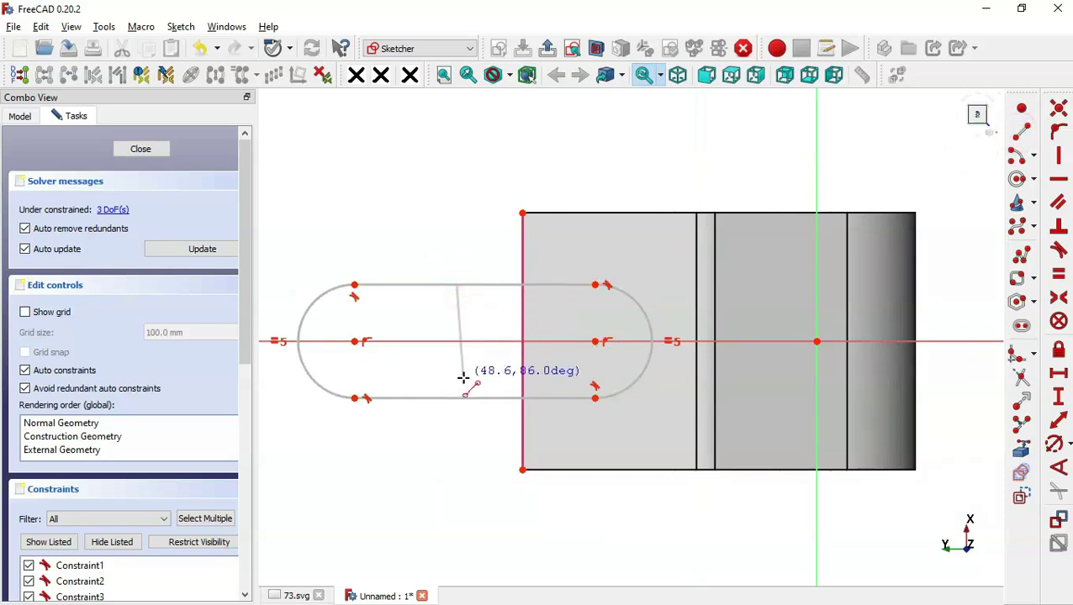
{"action": "left_click", "coordinate": [460, 399]}
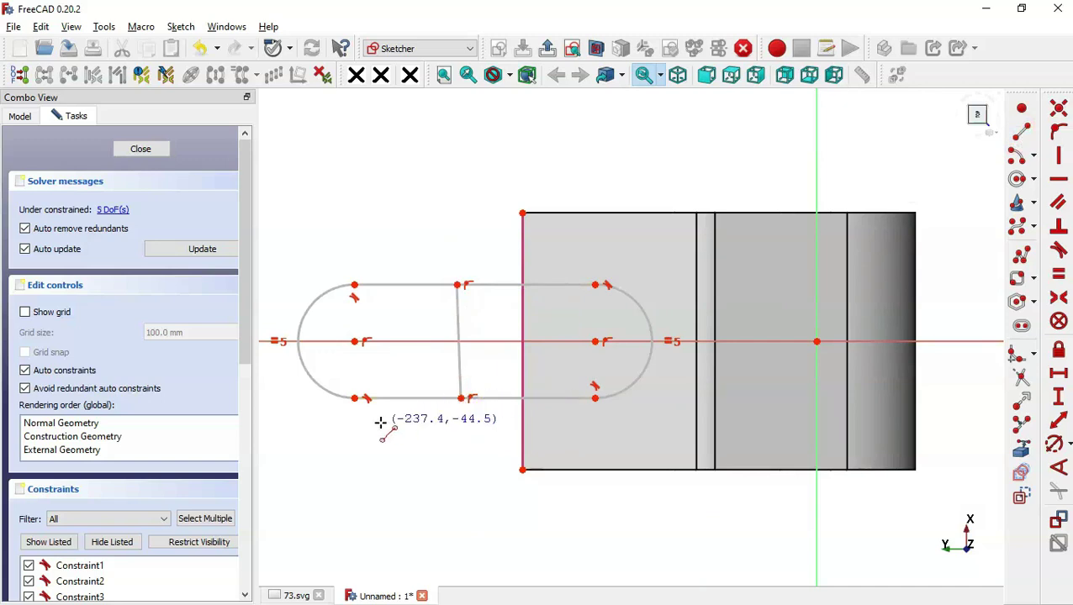
{"action": "key", "text": "Escape"}
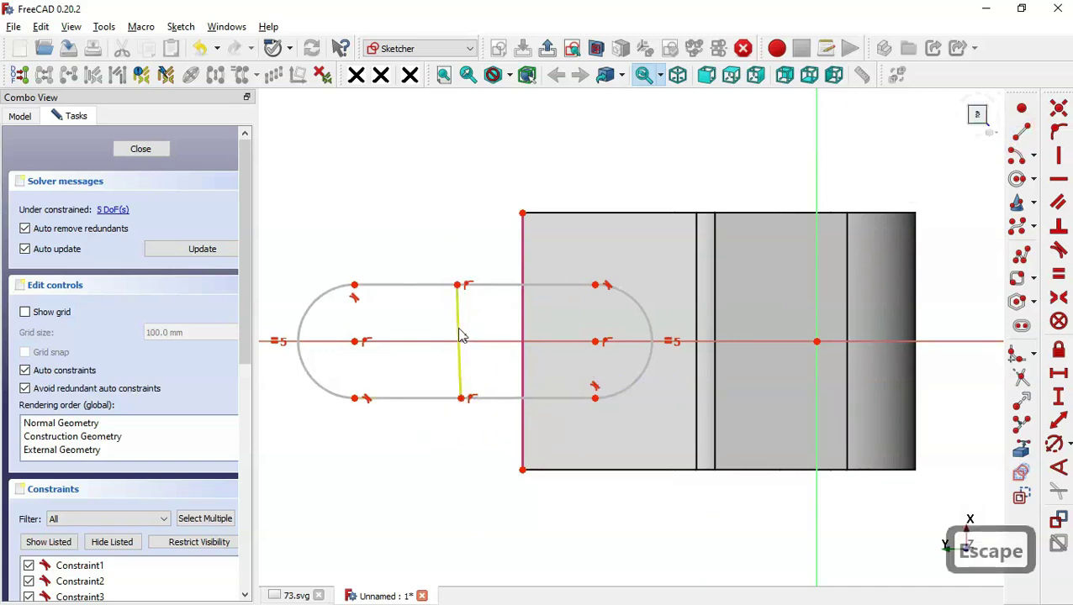
{"action": "left_click", "coordinate": [461, 335]}
{"action": "left_click", "coordinate": [1058, 155]}
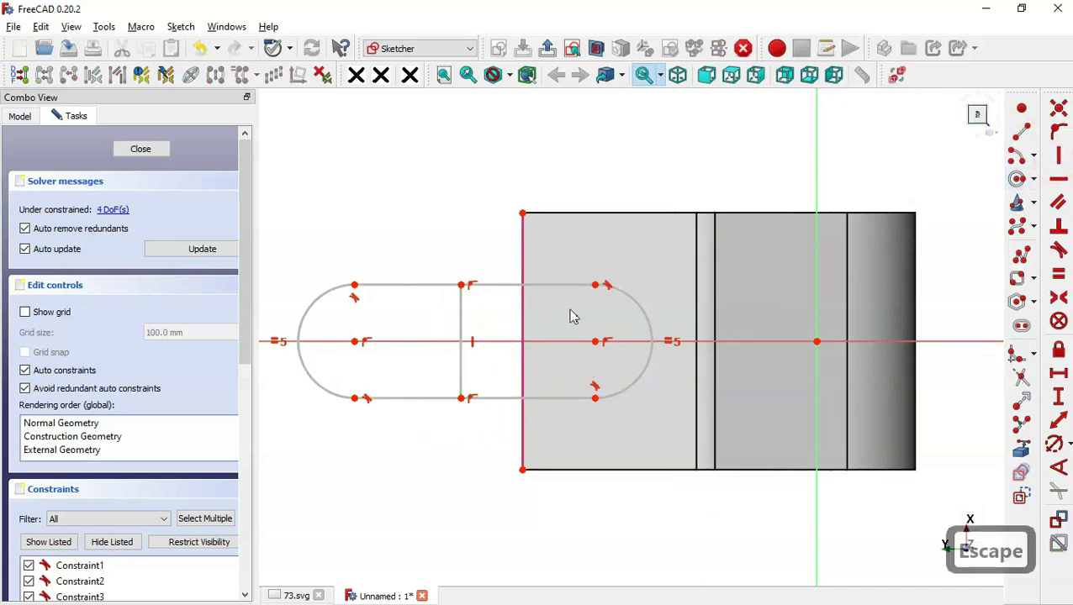
Align the cross line's upper endpoint vertically with the upper endpoint of the flange's projected outer edge
{"action": "left_click", "coordinate": [460, 286]}
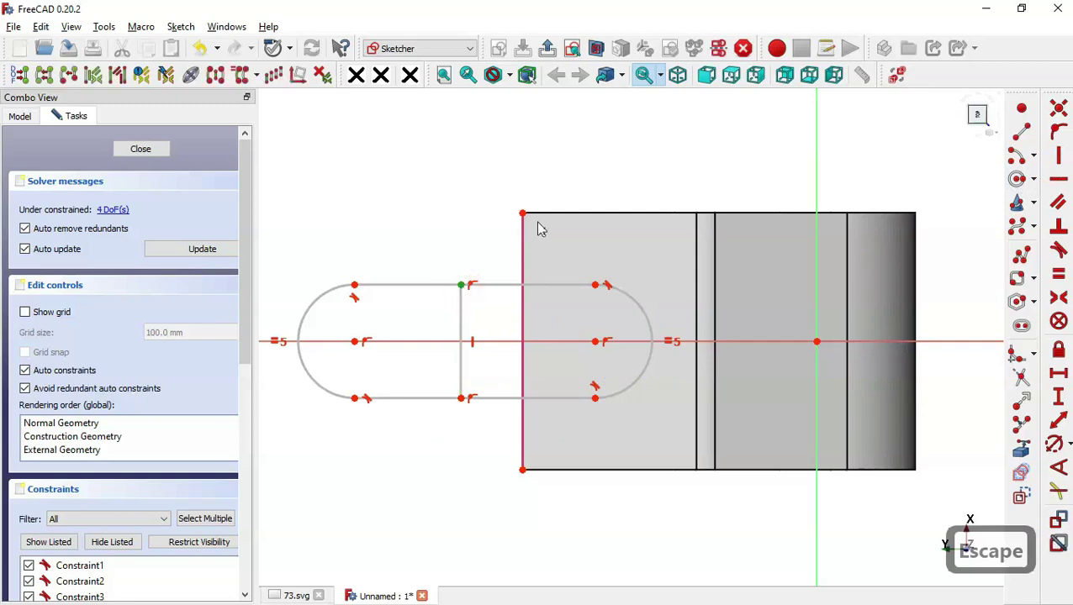
{"action": "left_click", "coordinate": [523, 214]}
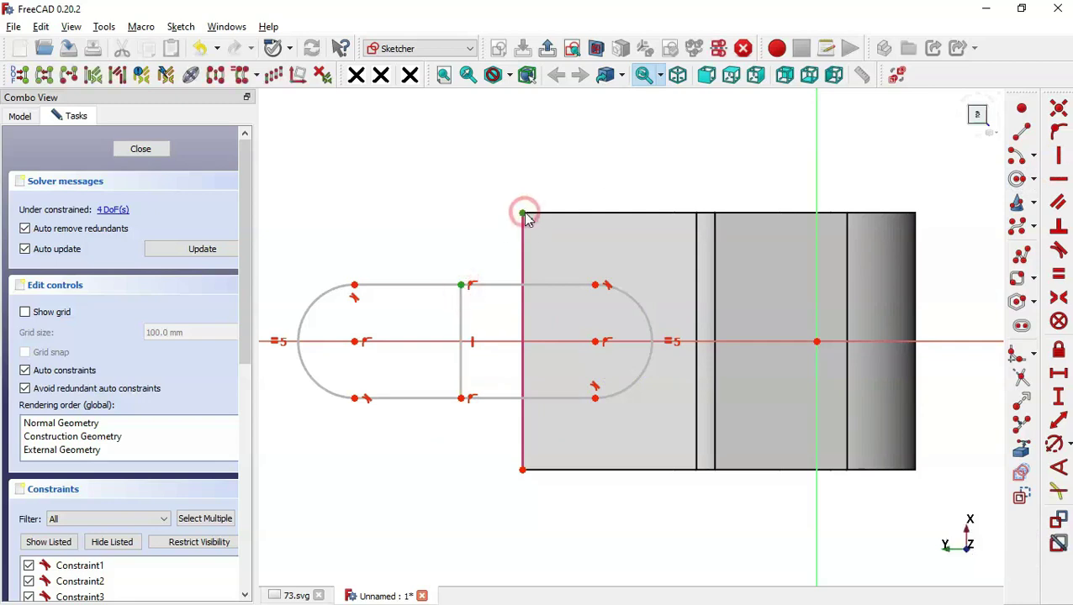
{"action": "left_click", "coordinate": [1058, 156]}
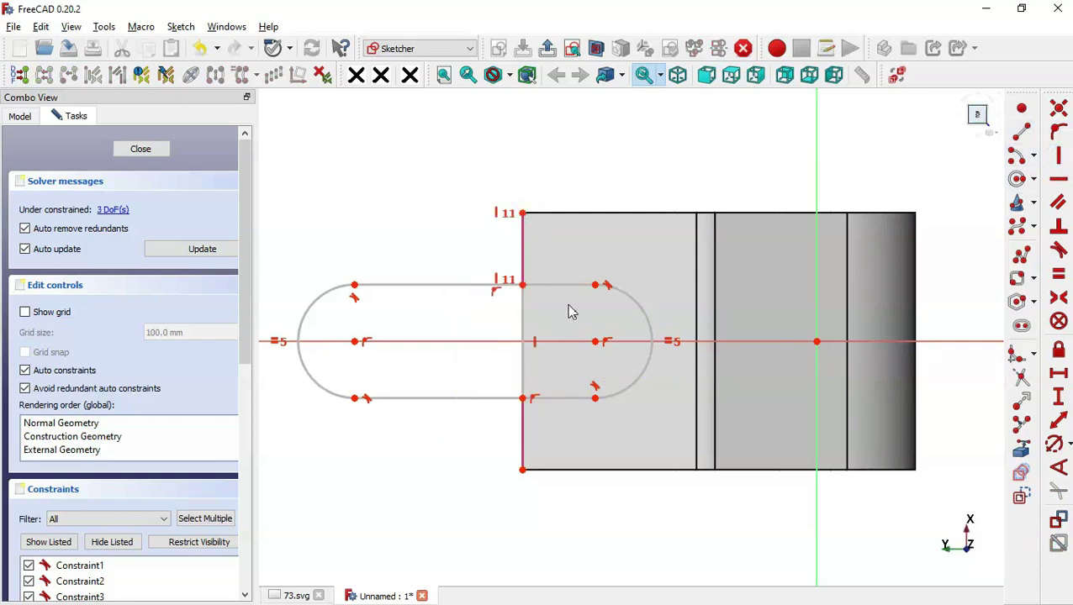
Trim both straight slot sides beyond the flange's outer edge and delete the leftover outer arc
{"action": "left_click", "coordinate": [1020, 377]}
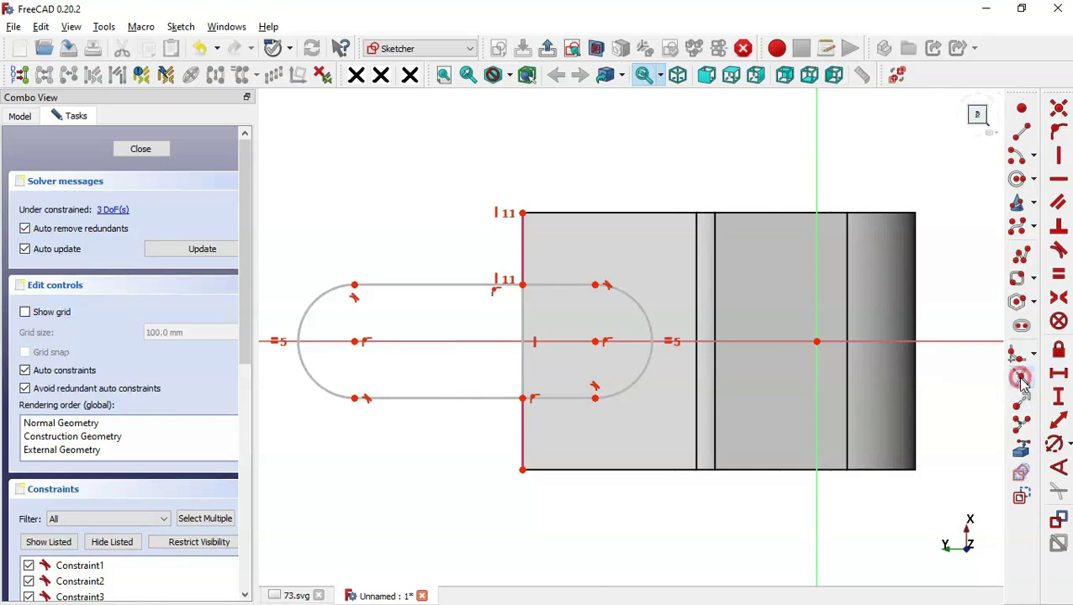
{"action": "left_click", "coordinate": [405, 284]}
{"action": "left_click", "coordinate": [445, 396]}
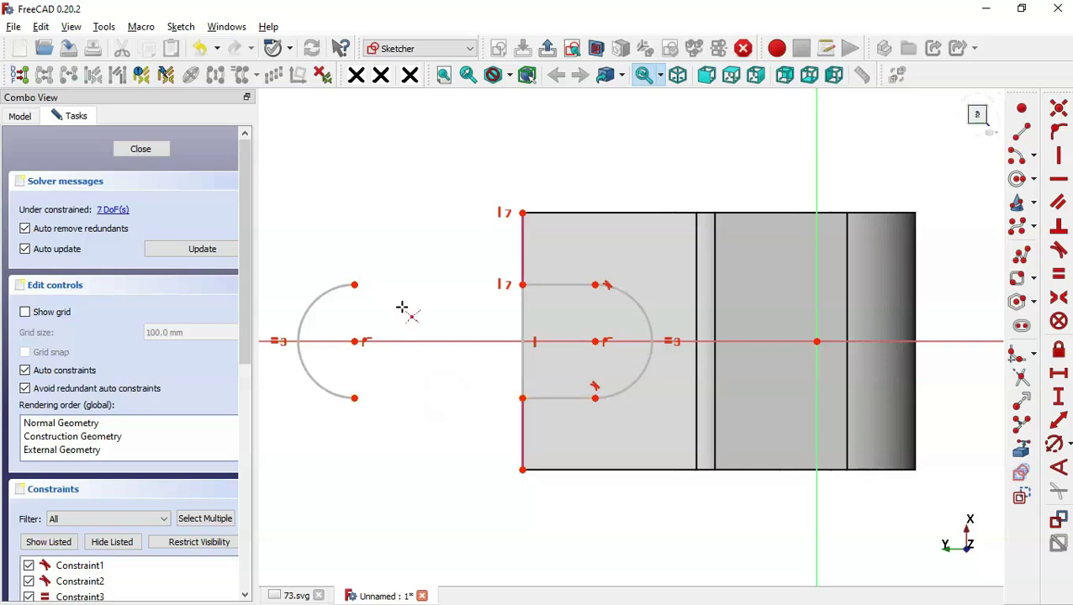
{"action": "key", "text": "Escape"}
{"action": "left_click", "coordinate": [340, 291]}
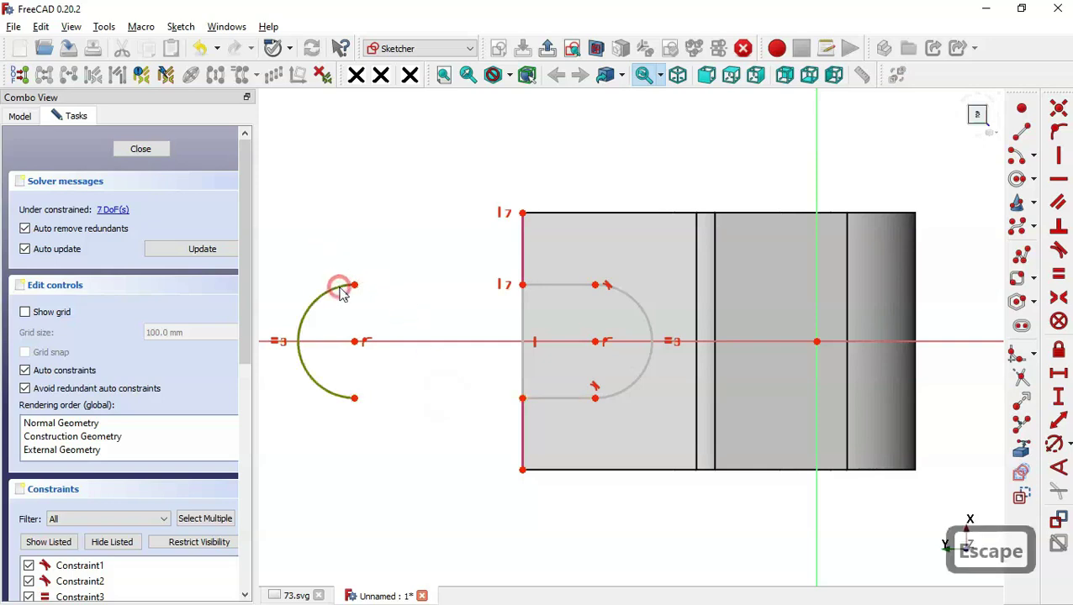
{"action": "key", "text": "Delete"}
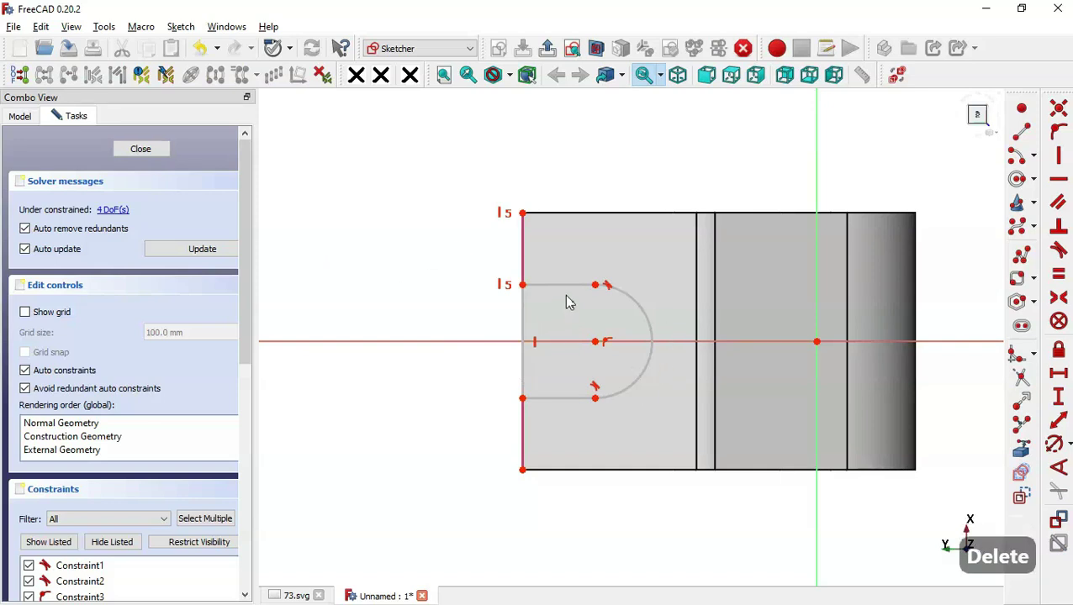
Test the profile's freedom by moving an arc endpoint, and constrain both side lines horizontal
{"action": "left_click_drag", "start_coordinate": [596, 290], "coordinate": [580, 266]}
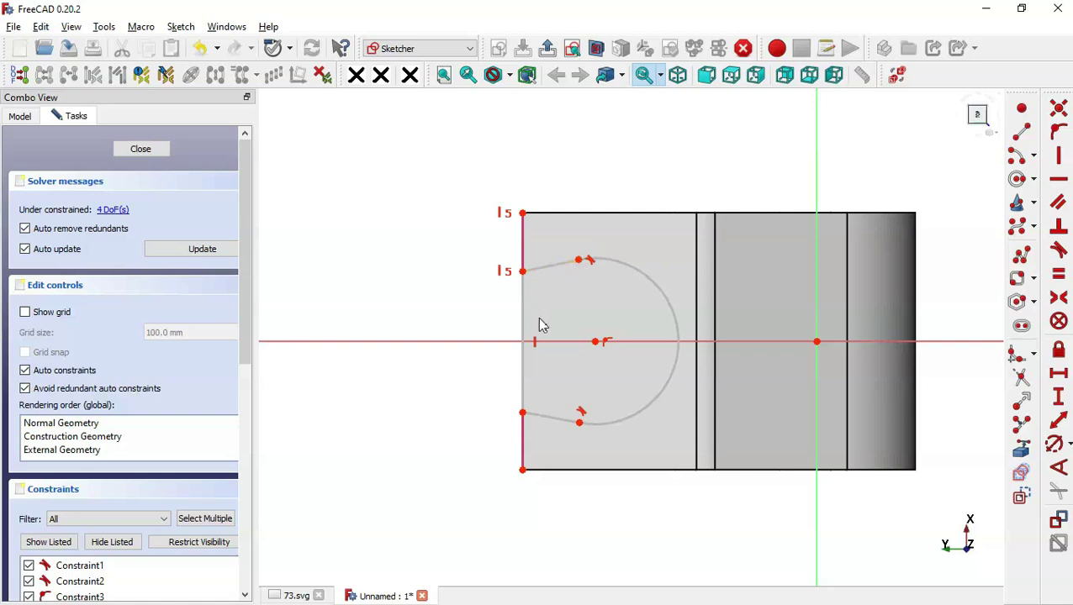
{"action": "left_click", "coordinate": [549, 269]}
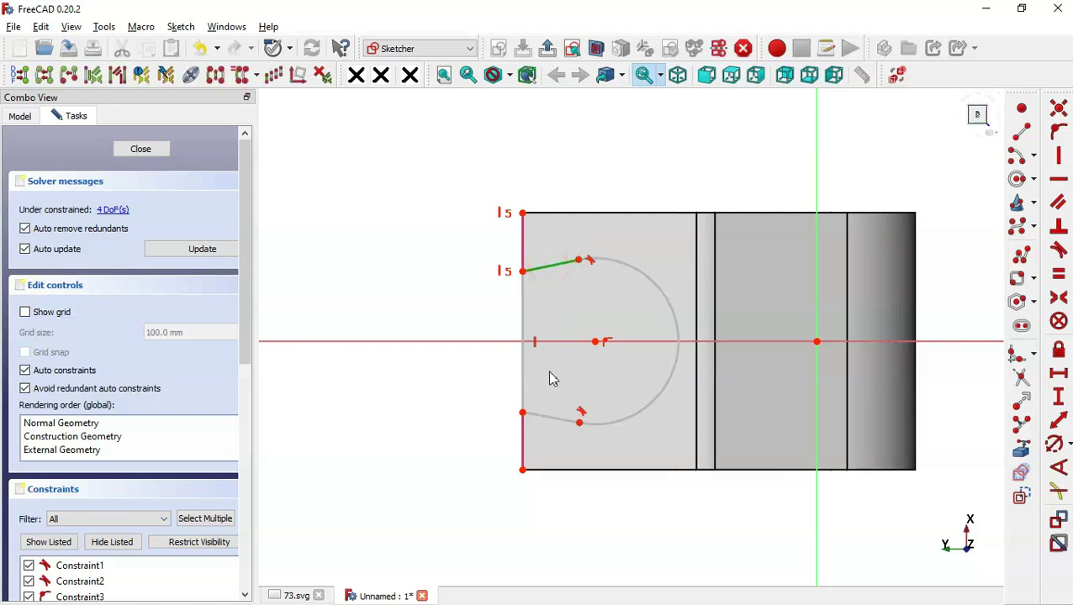
{"action": "left_click", "coordinate": [553, 418]}
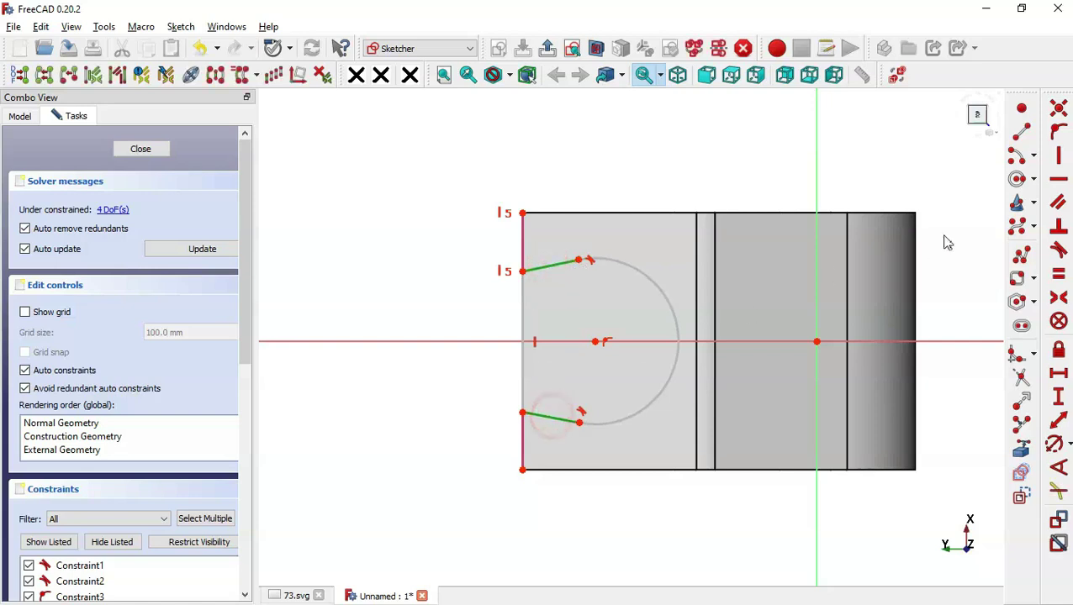
{"action": "left_click", "coordinate": [1058, 180]}
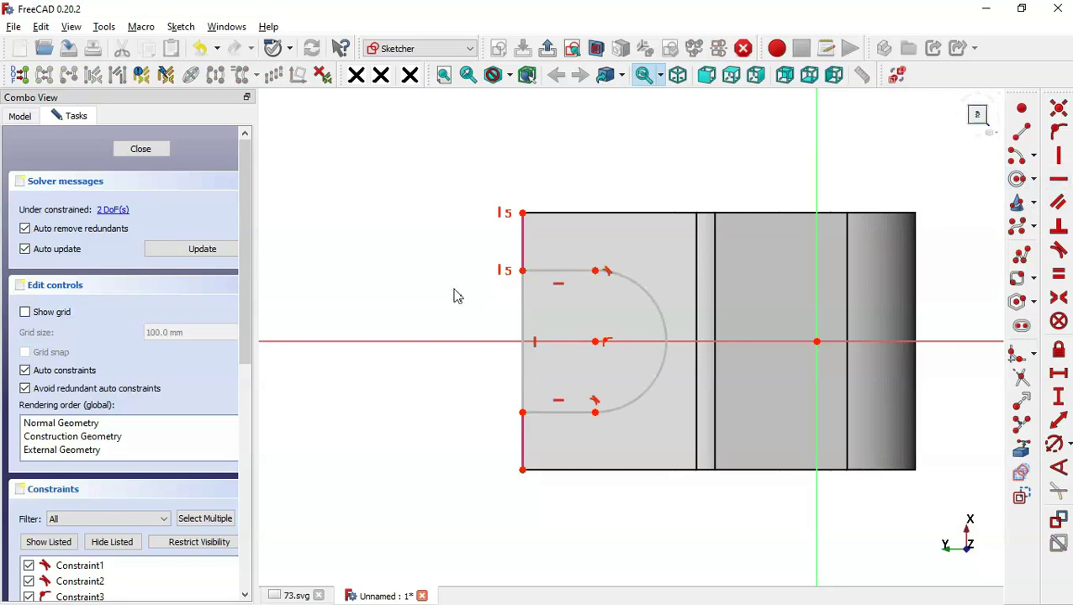
Look up the boss dimensions in the 73.svg top view and set the arc's radius to 35 mm
{"action": "key", "text": "ctrl+Tab"}
{"action": "middle_click", "coordinate": [510, 302]}
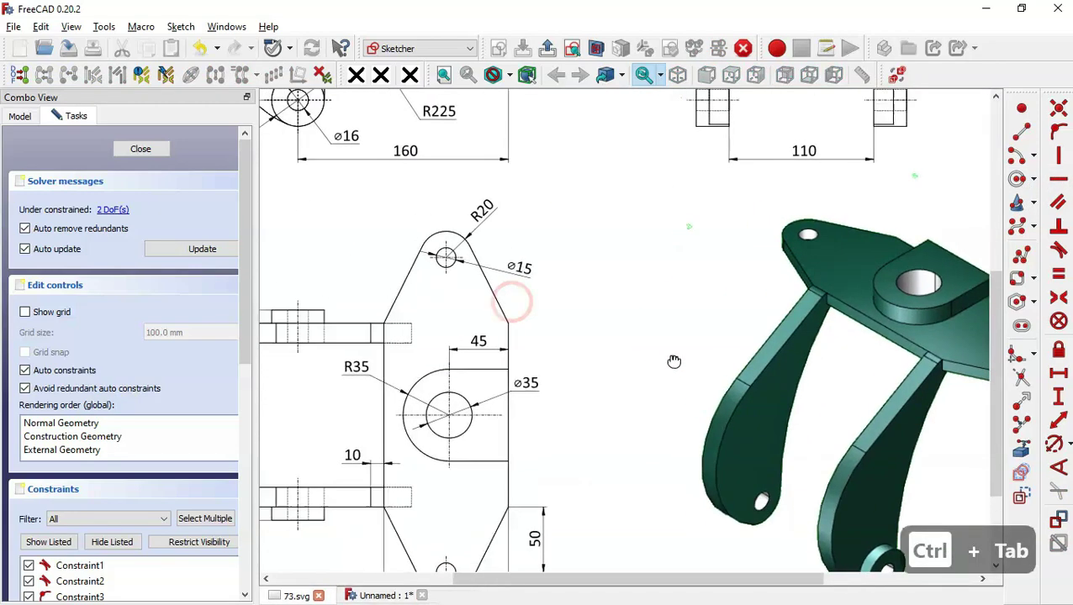
{"action": "middle_click", "coordinate": [588, 454]}
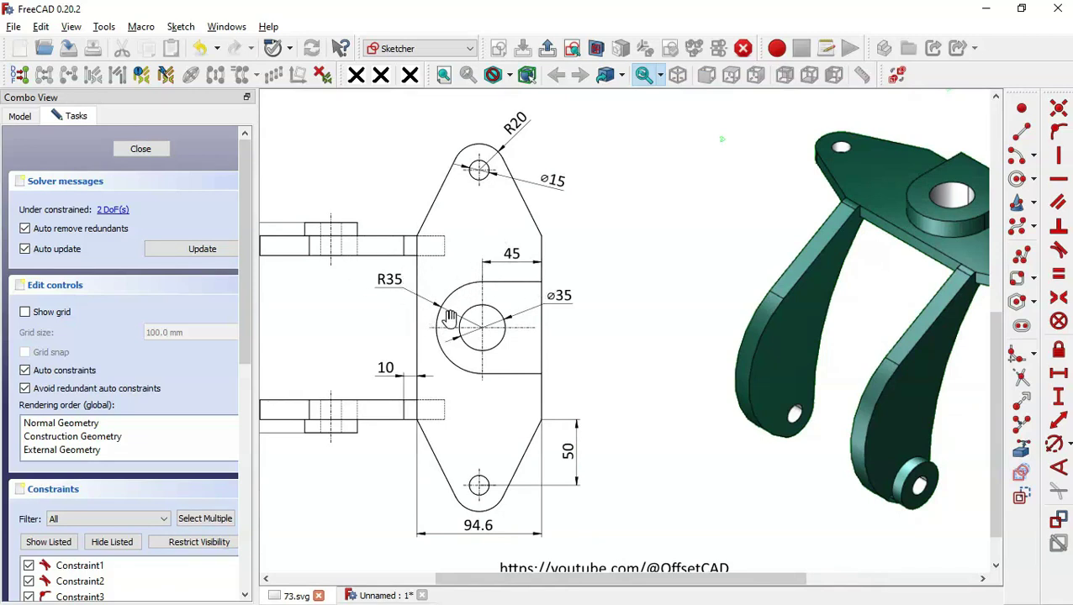
{"action": "key", "text": "ctrl+Tab"}
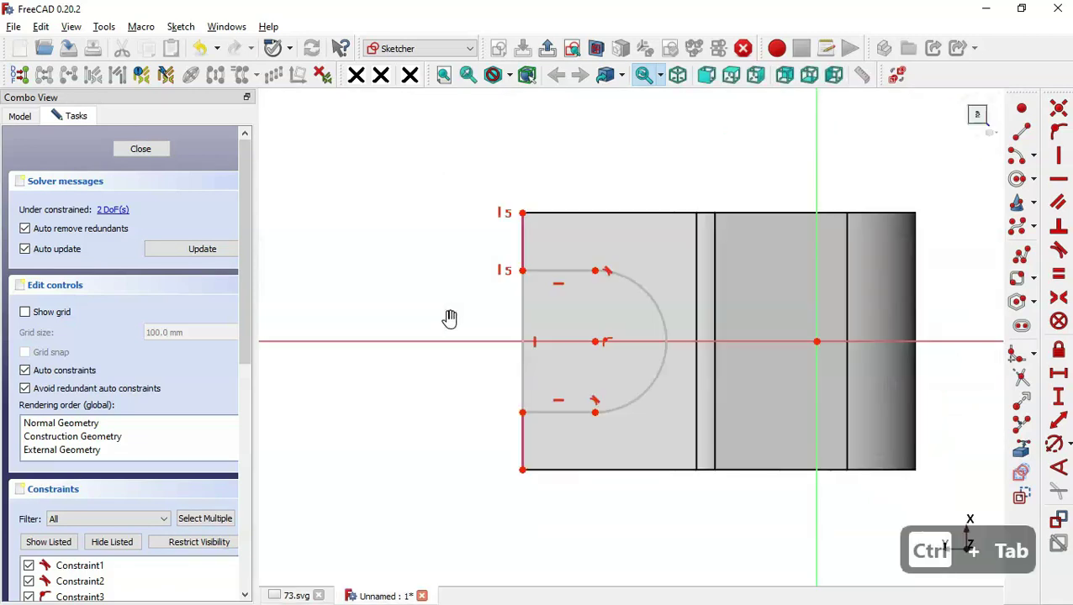
{"action": "left_click", "coordinate": [1055, 446]}
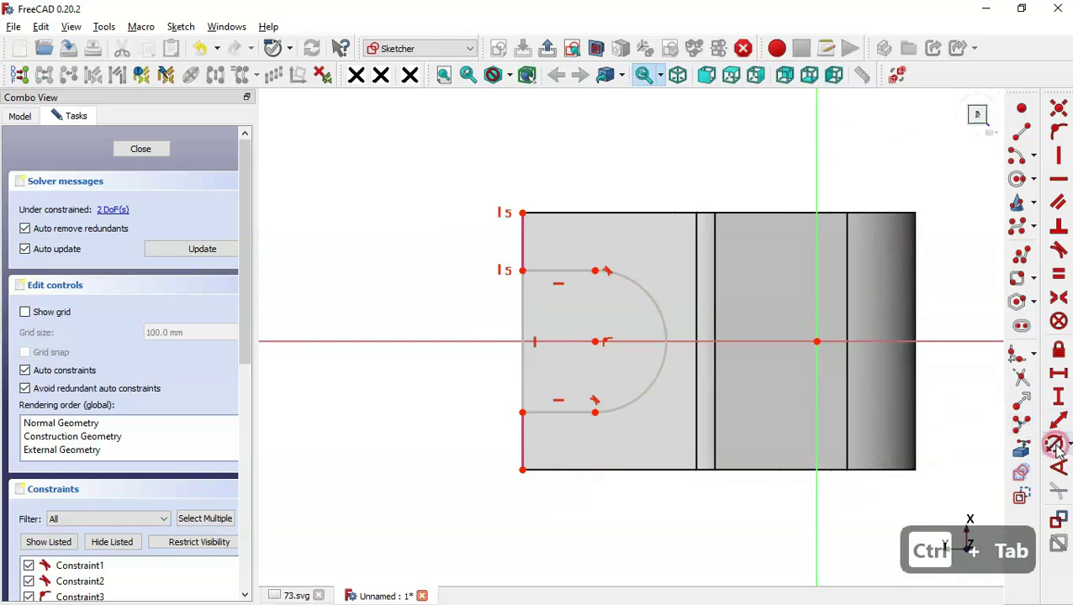
{"action": "left_click", "coordinate": [664, 322]}
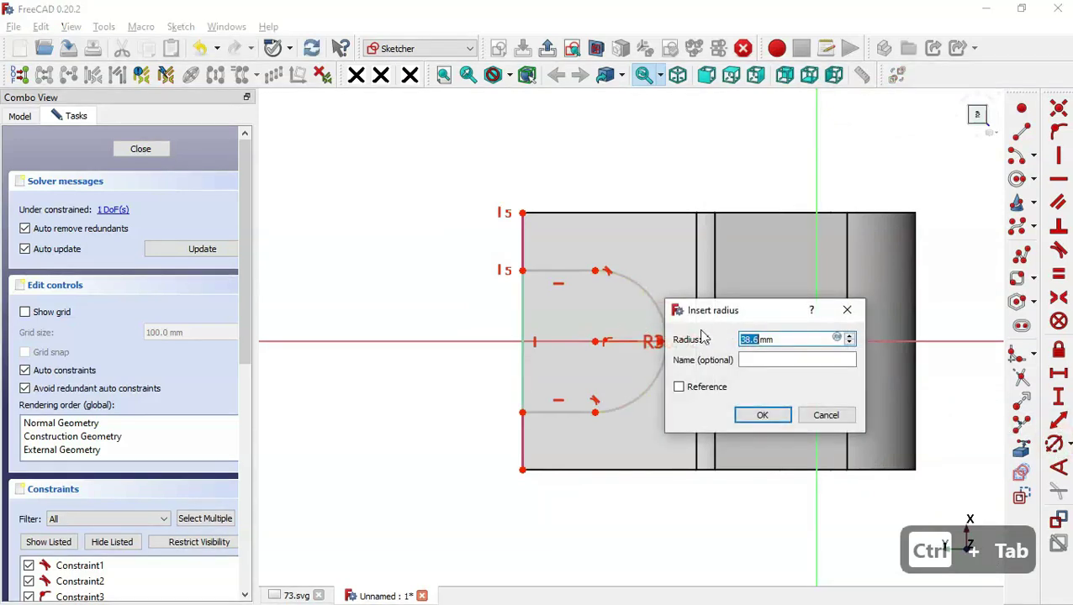
{"action": "type", "text": "35"}
{"action": "key", "text": "Return"}
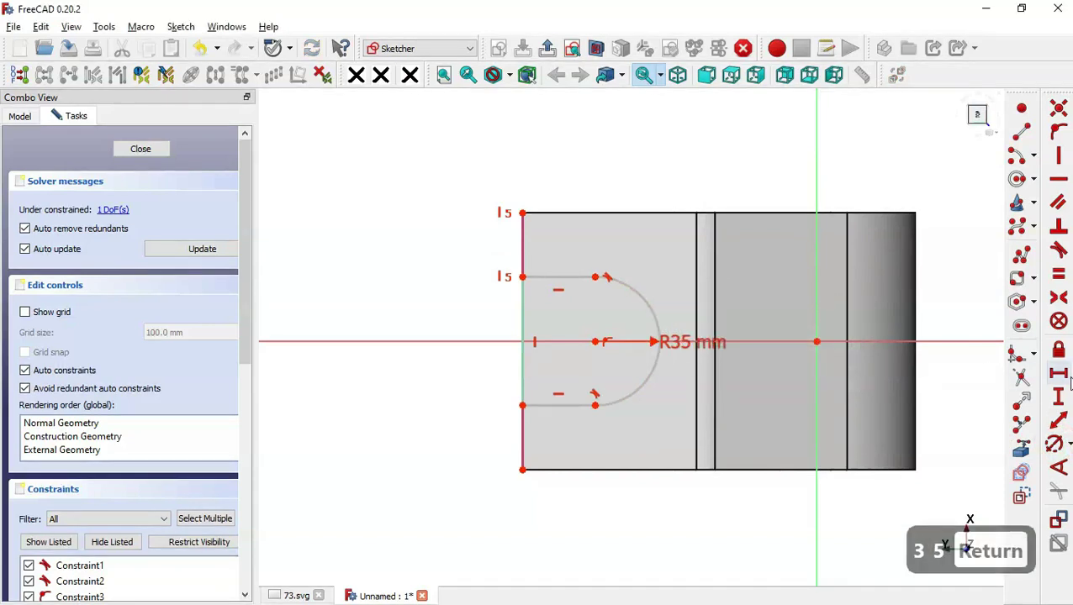
Set the upper side line's horizontal length to 45 mm and return to the 73.svg drawing
{"action": "left_click", "coordinate": [1059, 375]}
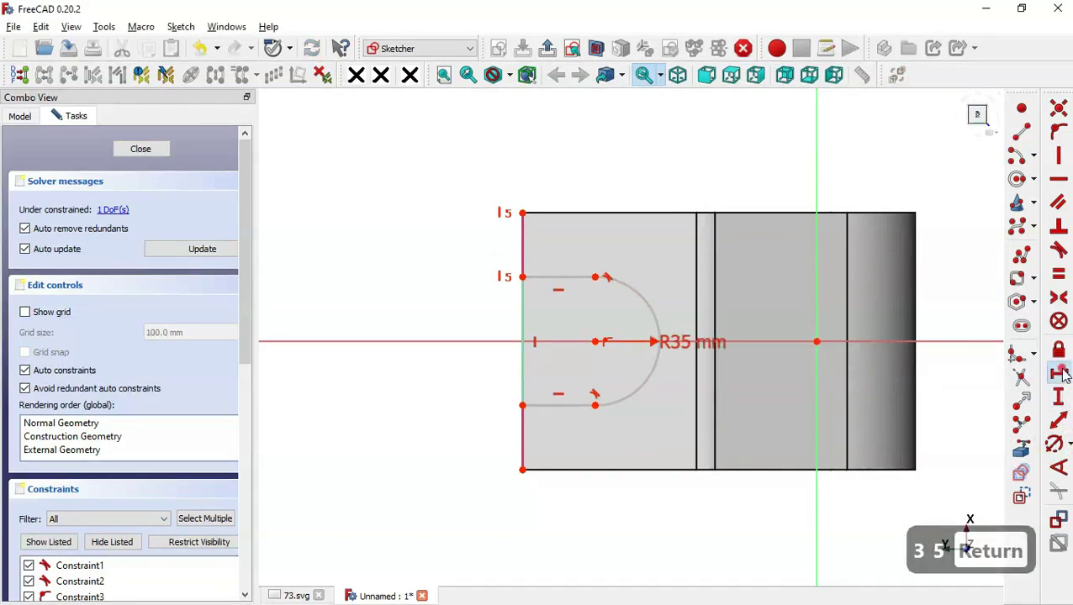
{"action": "left_click", "coordinate": [542, 277]}
{"action": "type", "text": "45"}
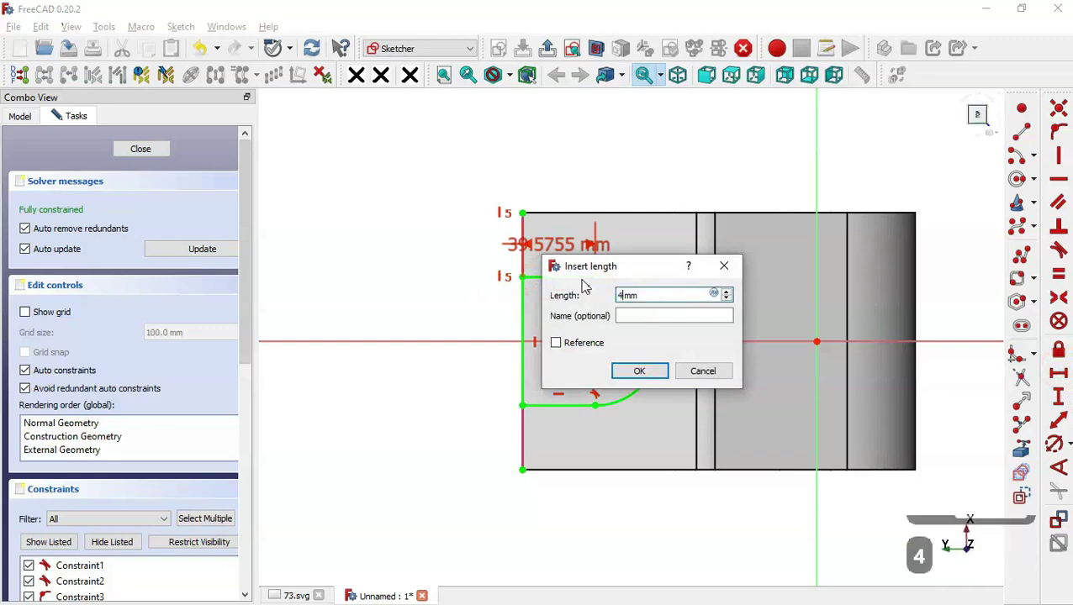
{"action": "key", "text": "Return"}
{"action": "key", "text": "ctrl+Tab"}
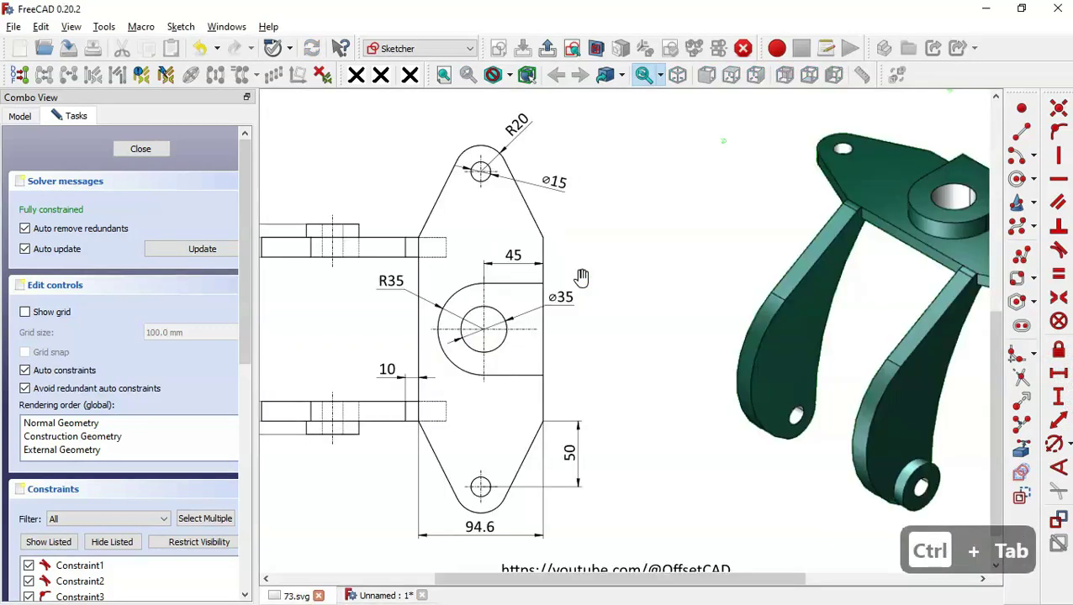
Finish the R35 boss sketch and start a Pad from it
{"action": "key", "text": "ctrl+Tab"}
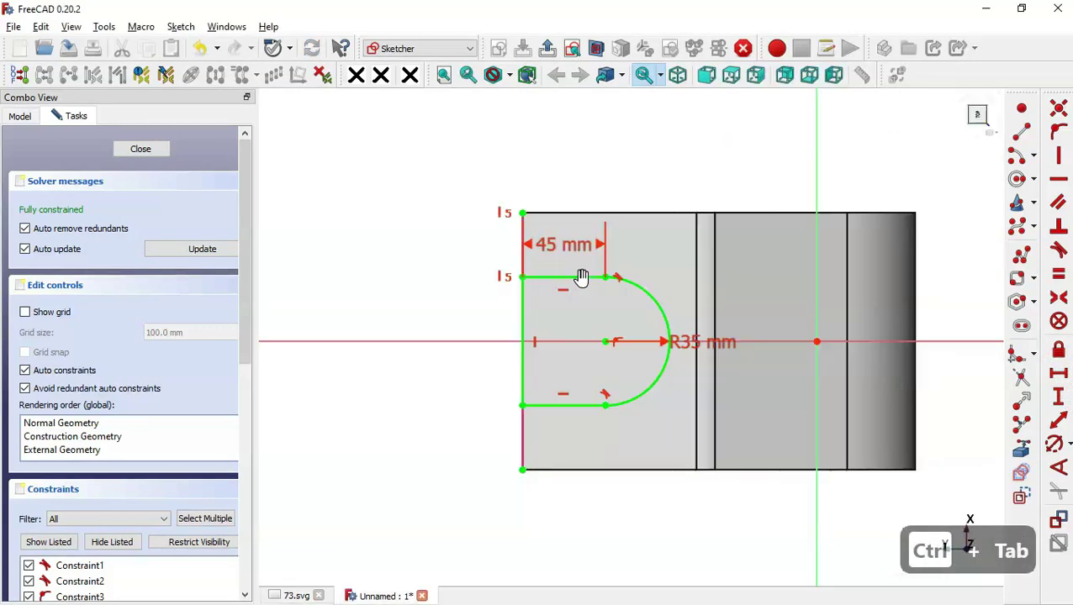
{"action": "left_click", "coordinate": [547, 48]}
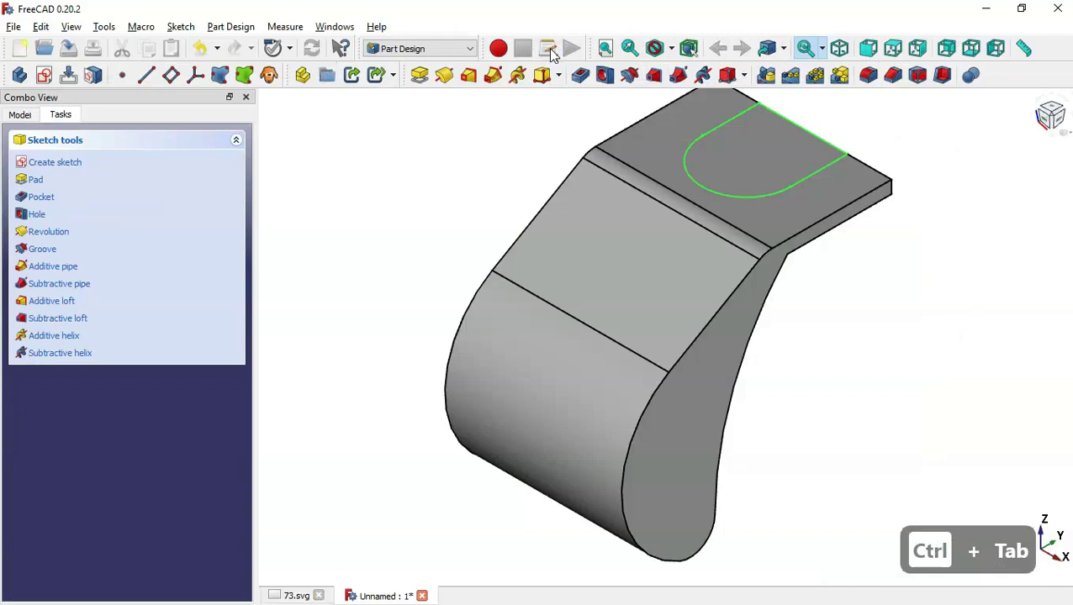
{"action": "left_click", "coordinate": [418, 75]}
{"action": "key", "text": "Home"}
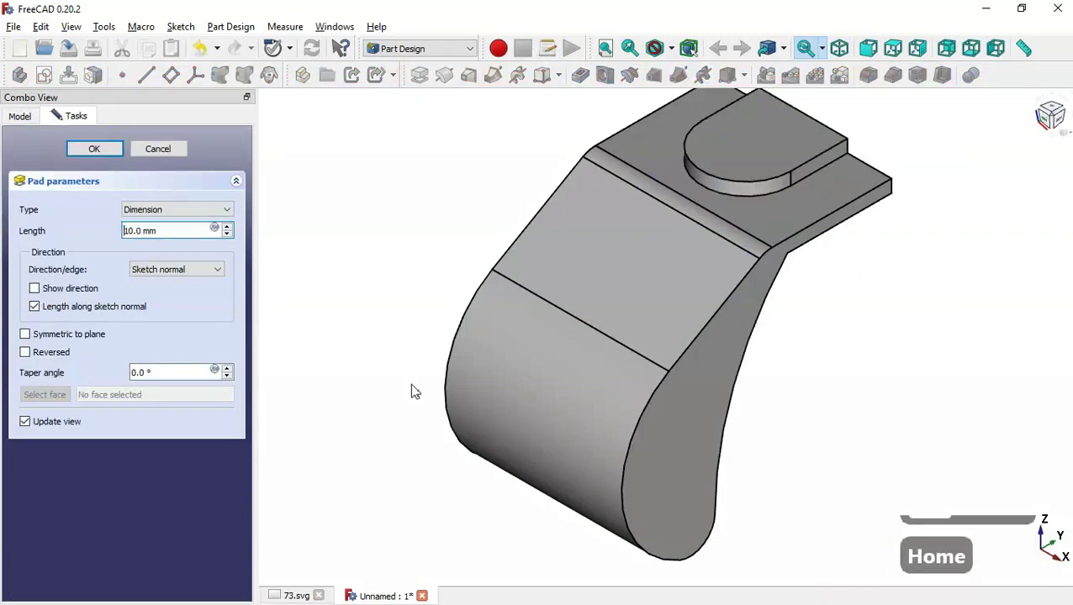
{"action": "left_click", "coordinate": [372, 375]}
{"action": "key", "text": "Home"}
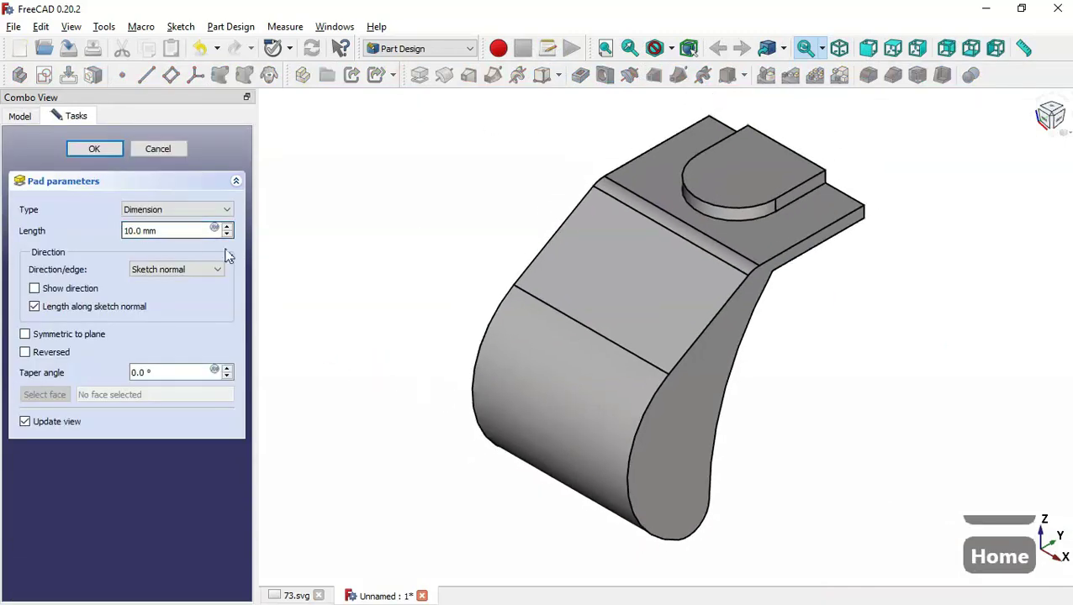
Look up the boss height in the 73.svg front view and pad the boss profile 15 mm
{"action": "key", "text": "ctrl+Tab"}
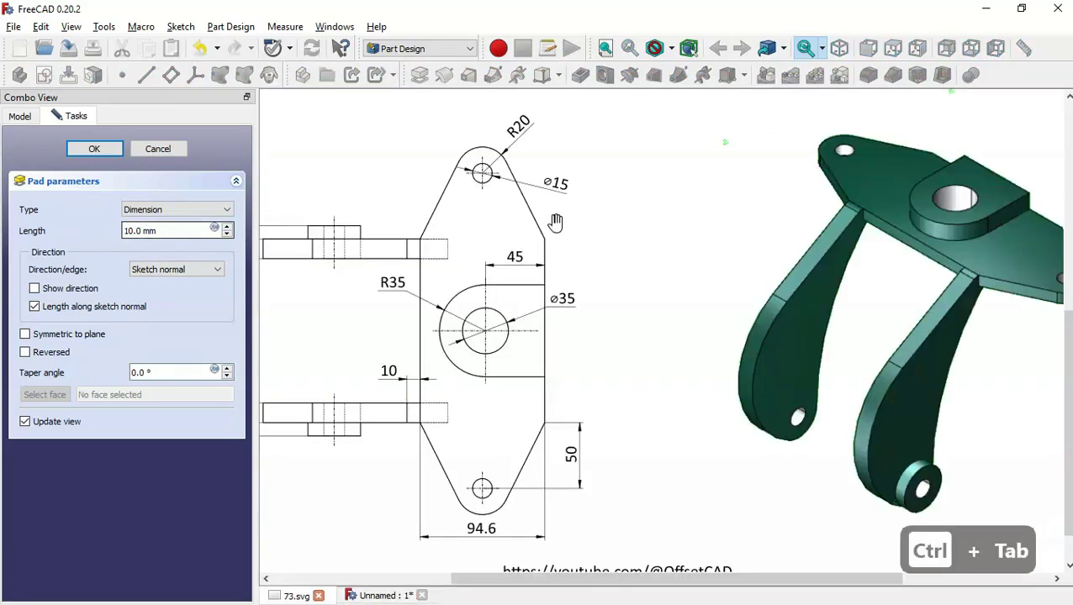
{"action": "key", "text": "ctrl+Up"}
{"action": "key", "text": "ctrl+Up"}
{"action": "key", "text": "ctrl+Up"}
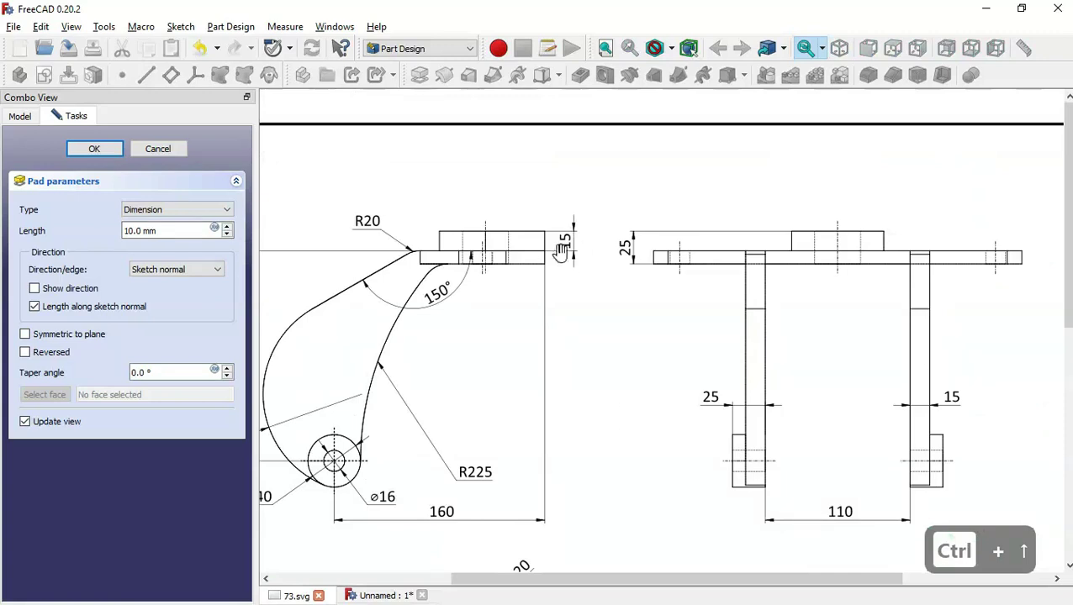
{"action": "key", "text": "ctrl+Tab"}
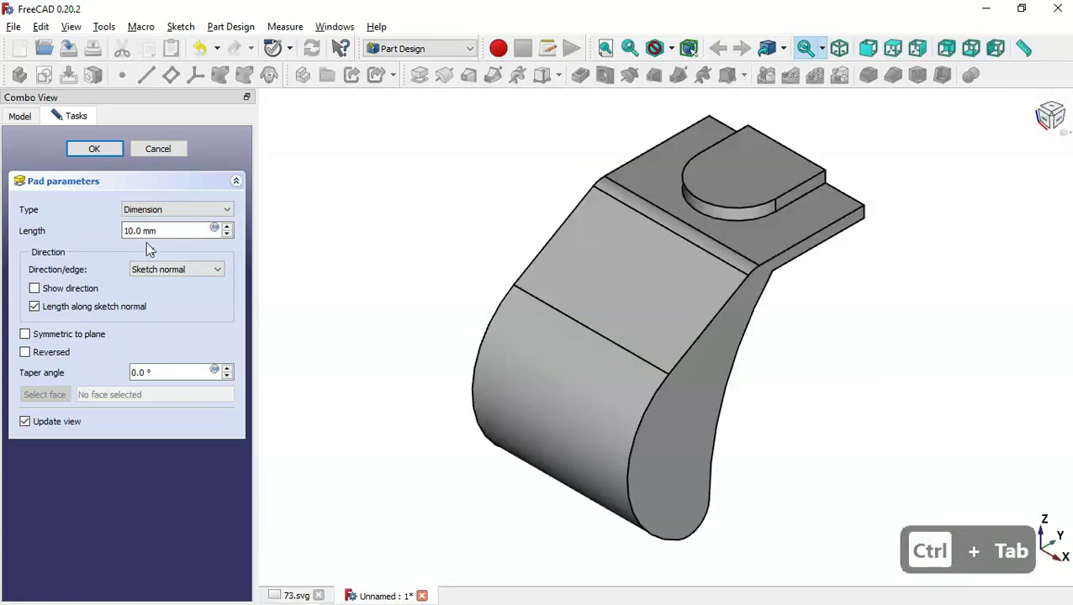
{"action": "left_click_drag", "start_coordinate": [173, 229], "coordinate": [61, 238]}
{"action": "type", "text": "15"}
{"action": "key", "text": "Return"}
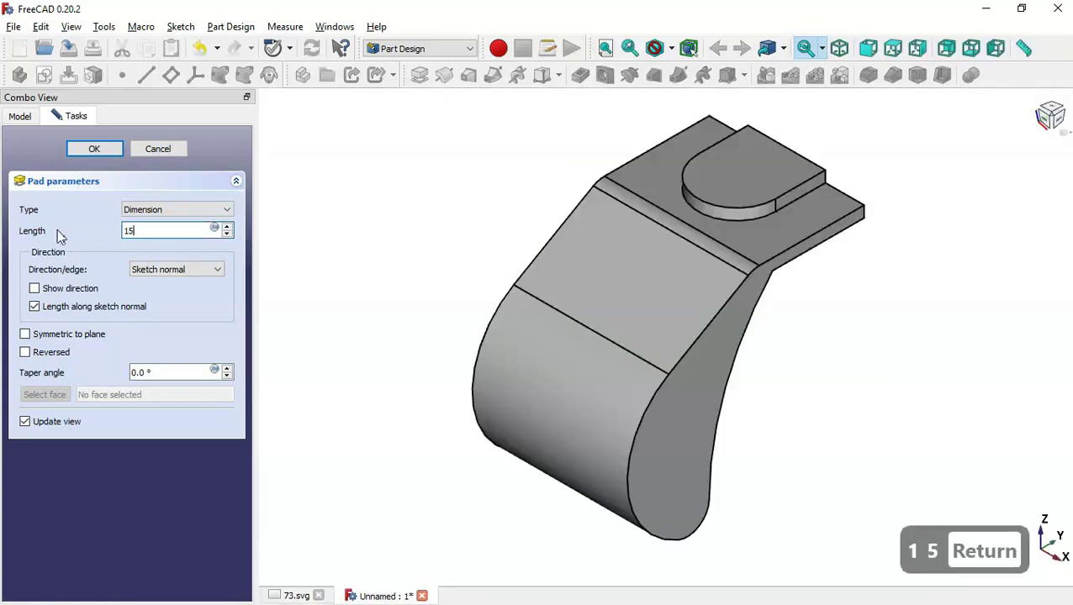
{"action": "left_click", "coordinate": [361, 340]}
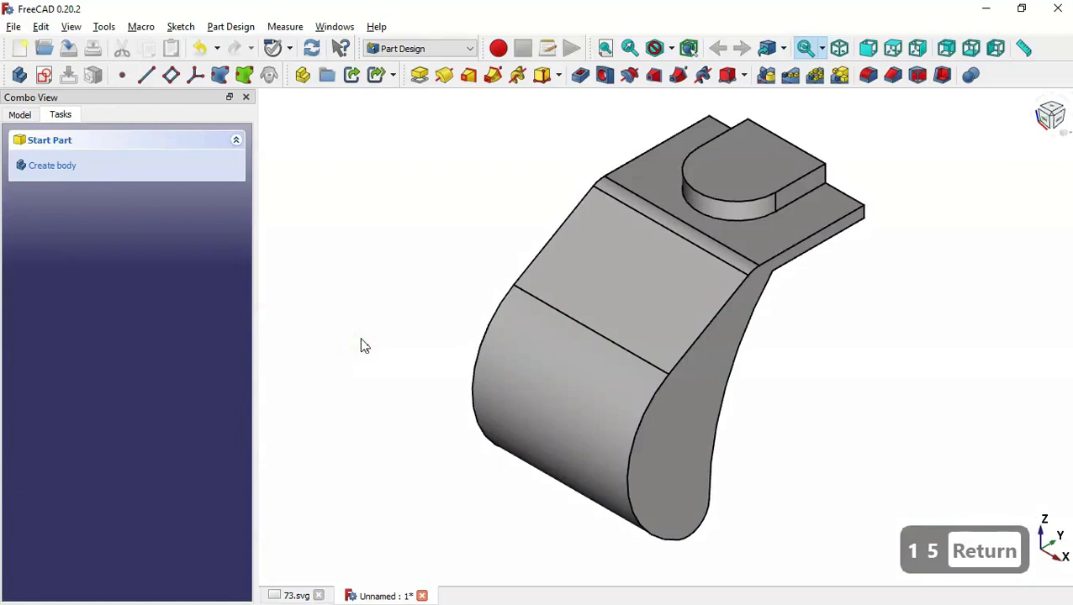
Check the 73.svg drawing, create a sketch on the flange's top face around the boss, and reference the flange's two side edges as external geometry
{"action": "key", "text": "ctrl+Tab"}
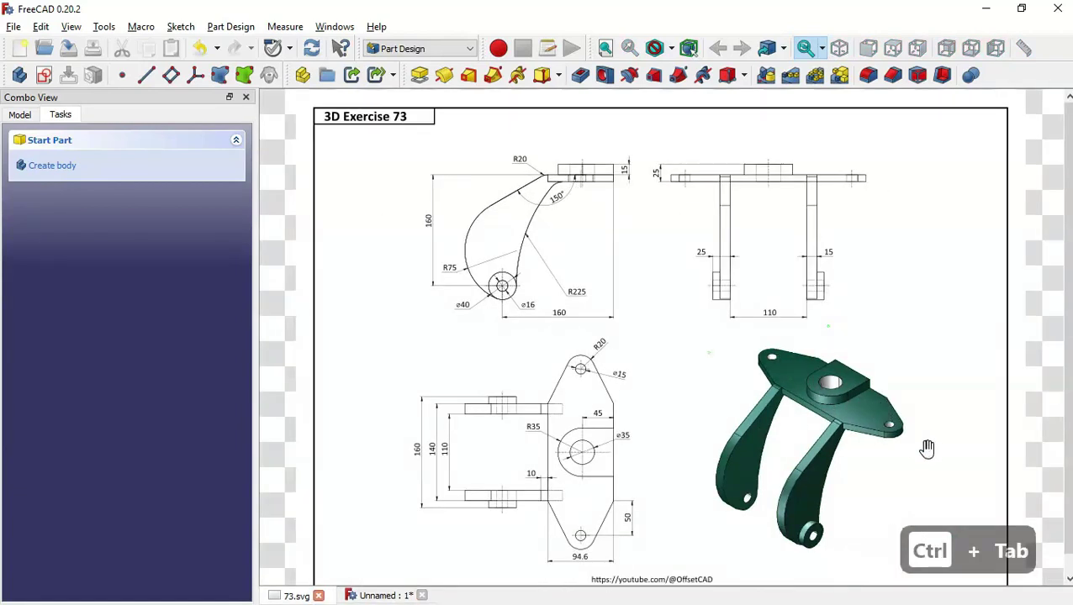
{"action": "key", "text": "ctrl+Tab"}
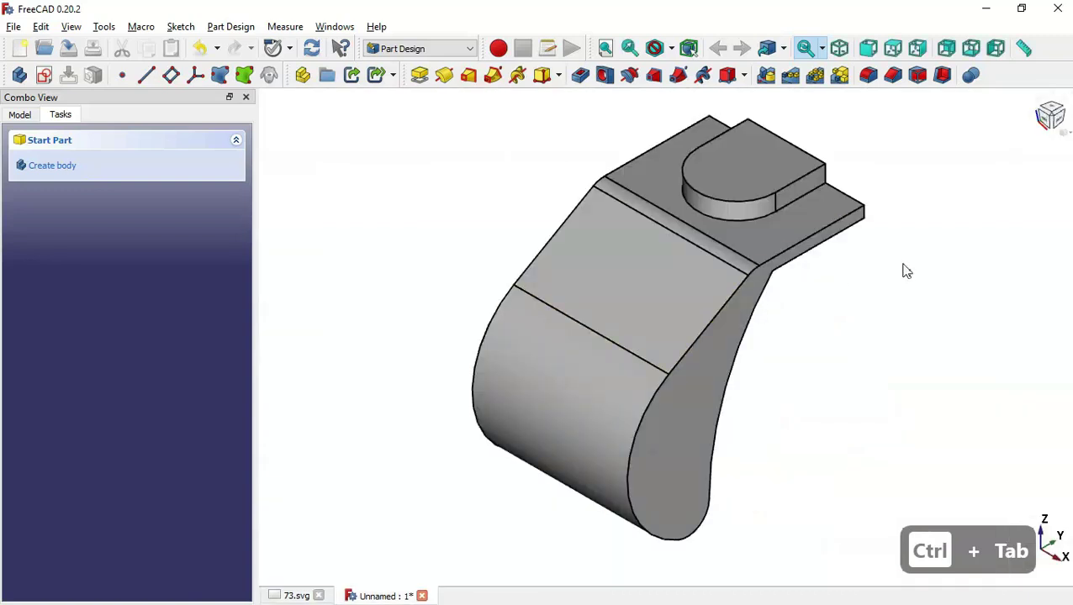
{"action": "left_click", "coordinate": [801, 219]}
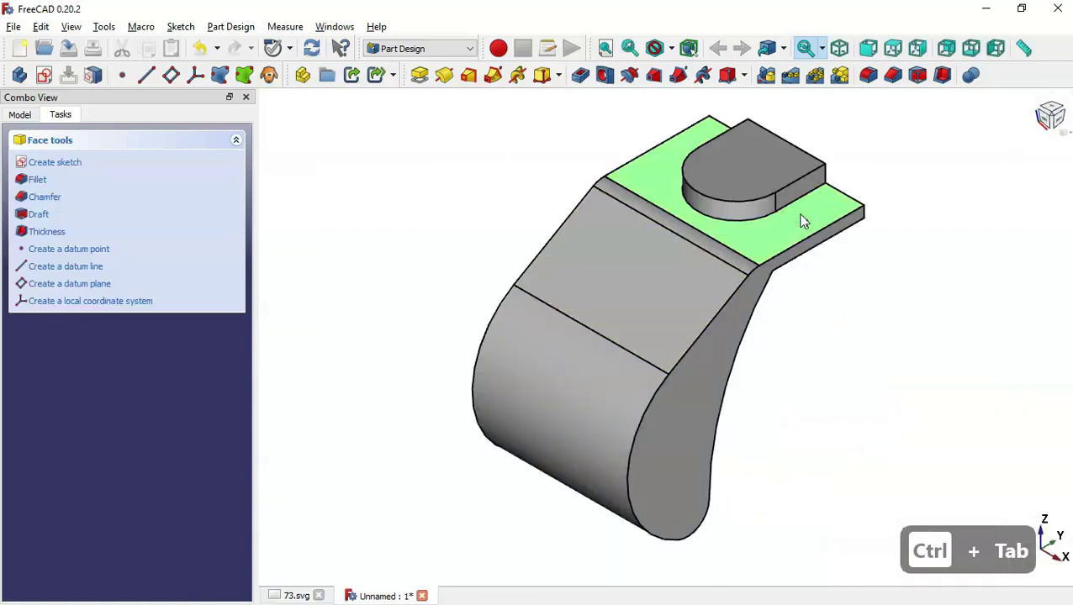
{"action": "left_click", "coordinate": [43, 75]}
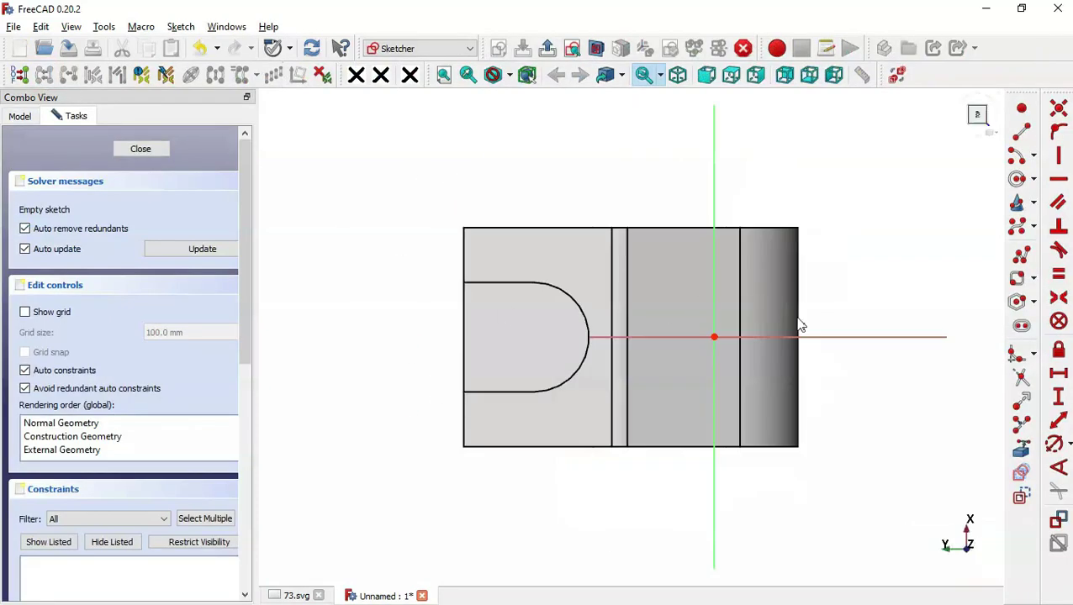
{"action": "left_click", "coordinate": [1021, 449]}
{"action": "left_click", "coordinate": [522, 228]}
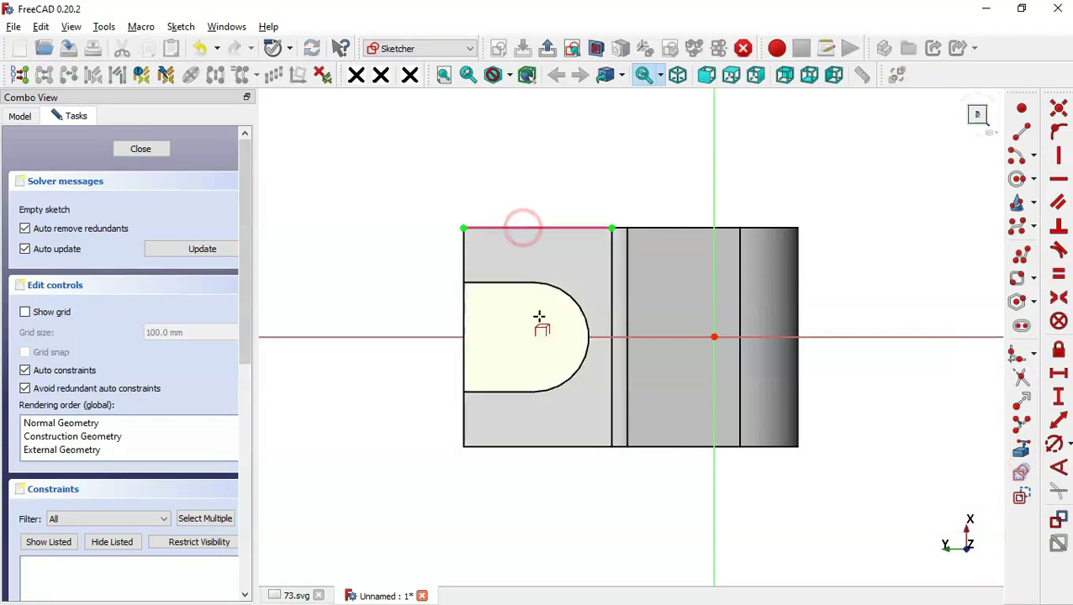
{"action": "left_click", "coordinate": [568, 445]}
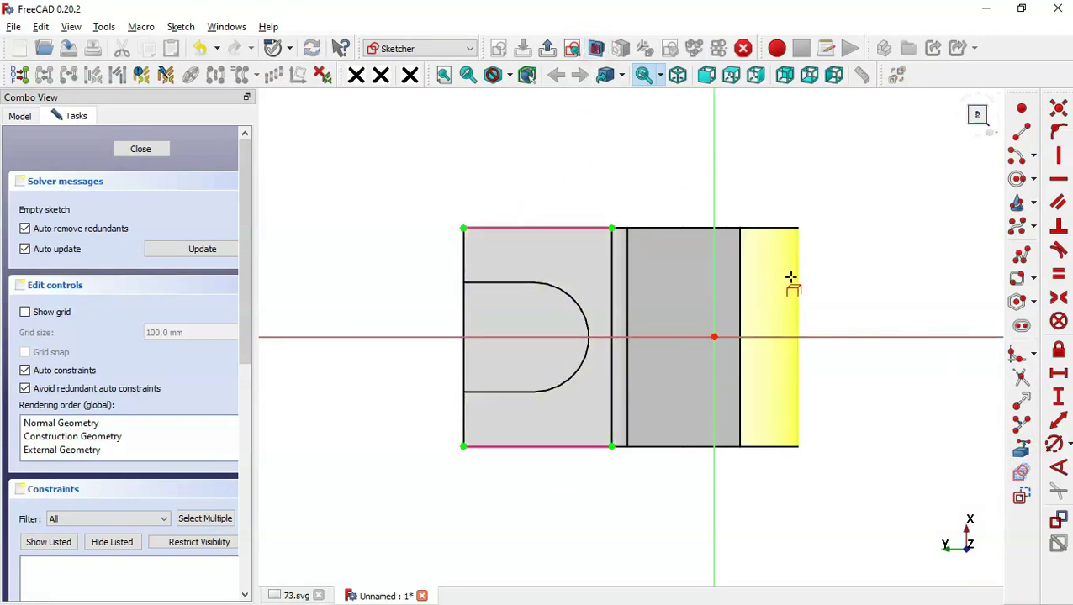
Draw a polyline from beyond the flange's side edge, about 89 mm to its arm-side corner, and about 95 mm along the edge to the outer corner
{"action": "left_click", "coordinate": [1020, 260]}
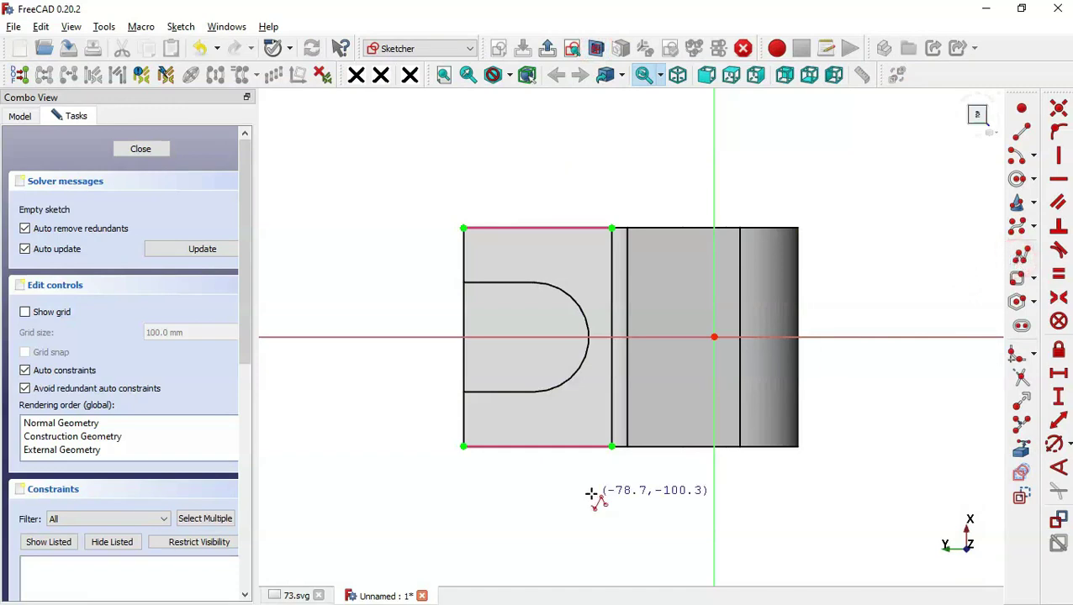
{"action": "scroll", "coordinate": [593, 496], "scroll_direction": "down", "scroll_amount": 1}
{"action": "scroll", "coordinate": [575, 315], "scroll_direction": "up", "scroll_amount": 1}
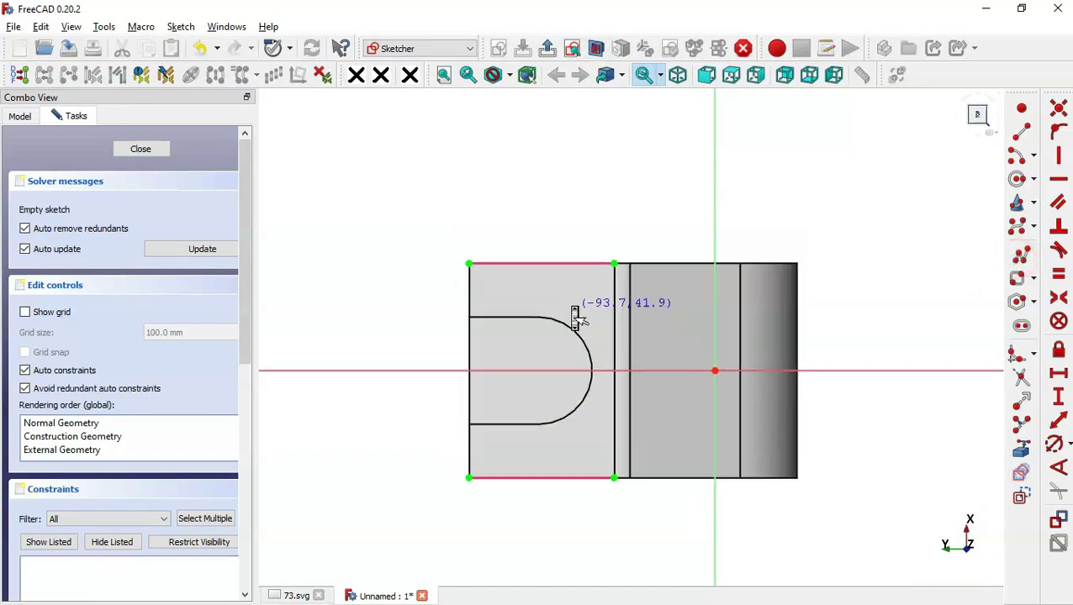
{"action": "left_click", "coordinate": [581, 132]}
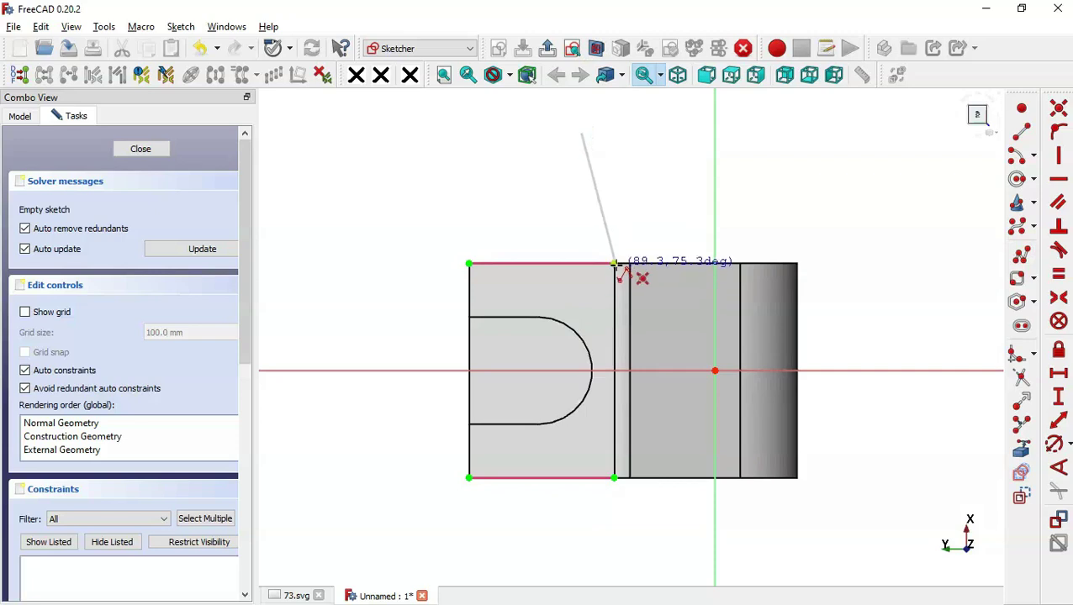
{"action": "left_click", "coordinate": [614, 263]}
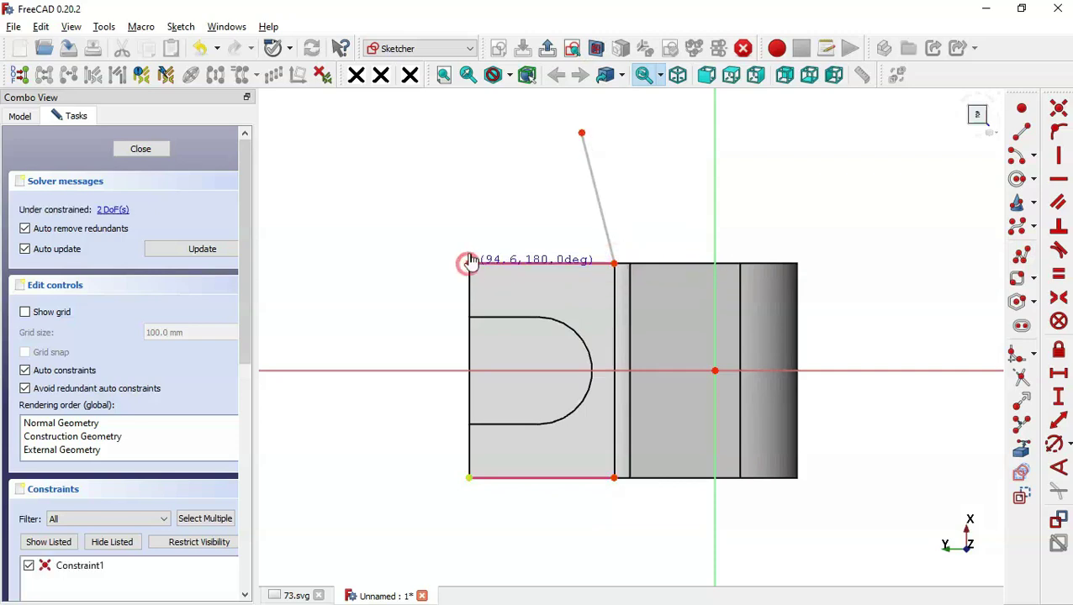
{"action": "left_click", "coordinate": [468, 477]}
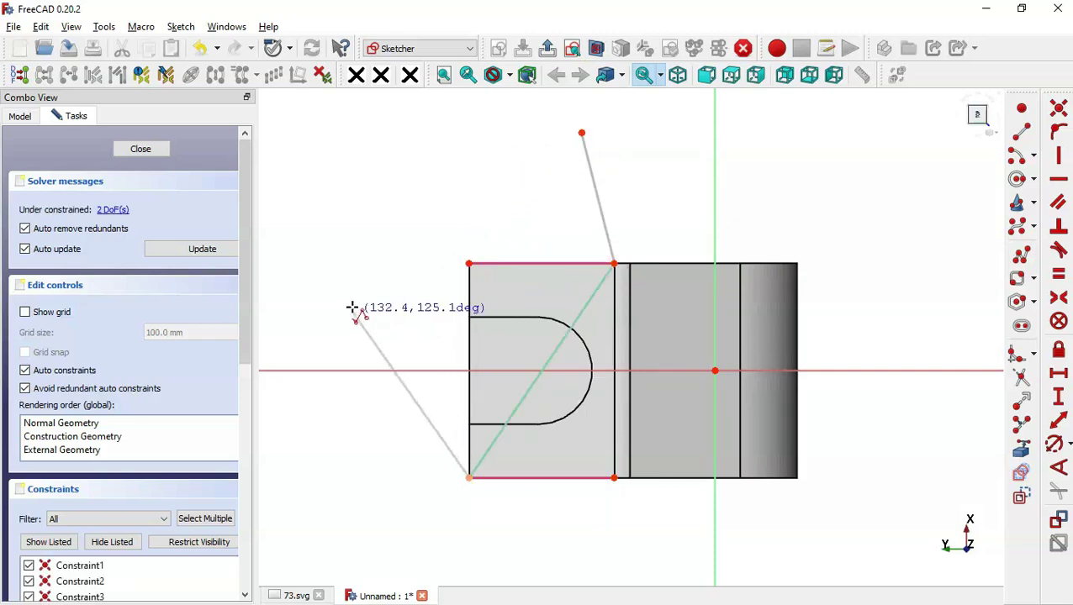
Undo the last corner snap, draw the lug's second slanted side from the flange's outer corner, and close the tip with a tangent arc of about 28.5 mm radius
{"action": "key", "text": "ctrl+z"}
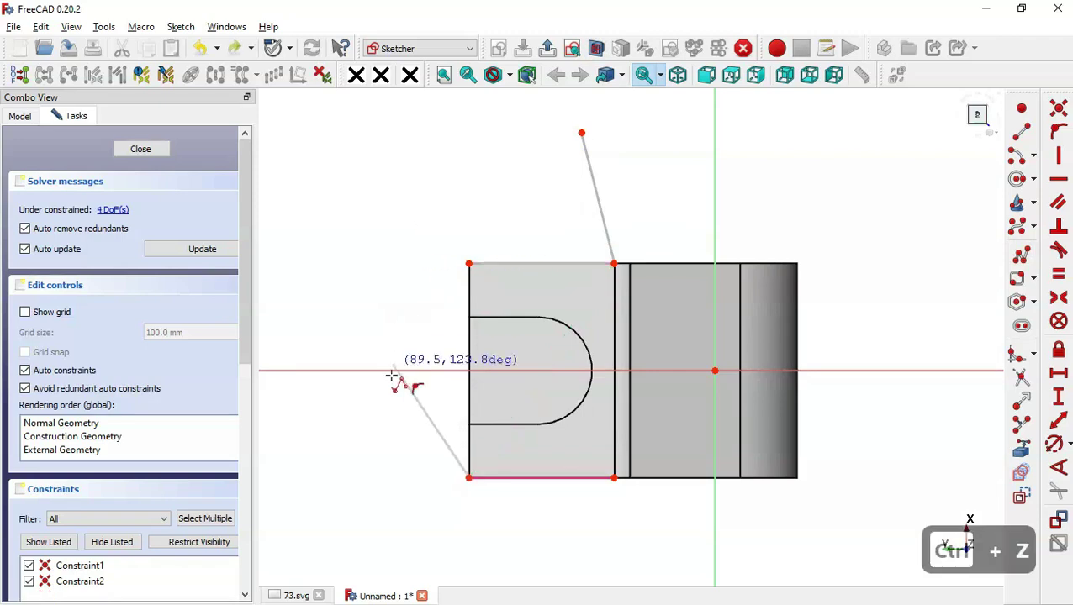
{"action": "key", "text": "Escape"}
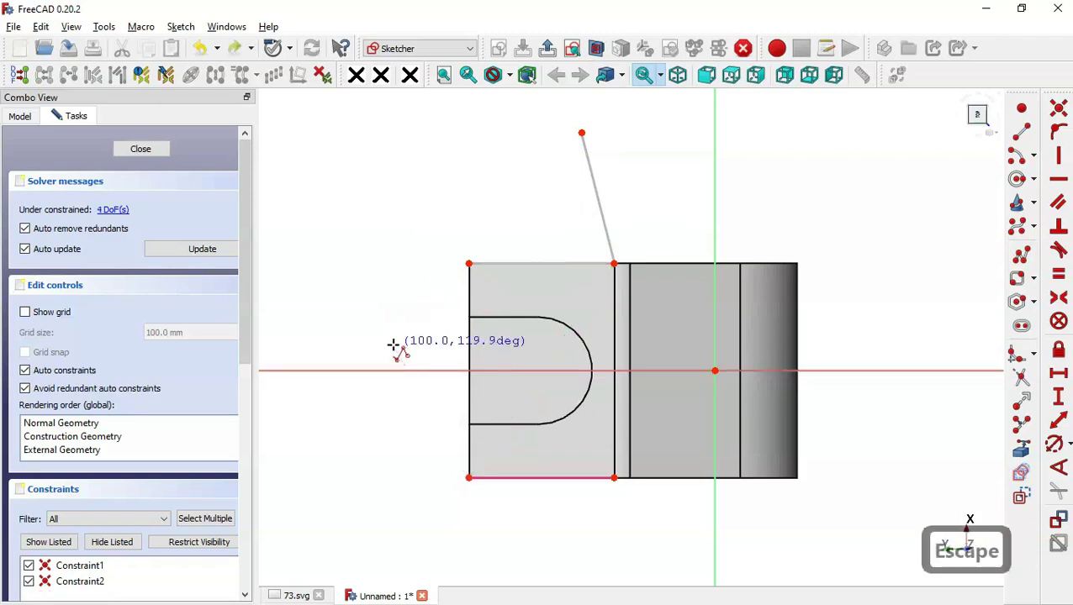
{"action": "left_click", "coordinate": [469, 264]}
{"action": "left_click", "coordinate": [507, 143]}
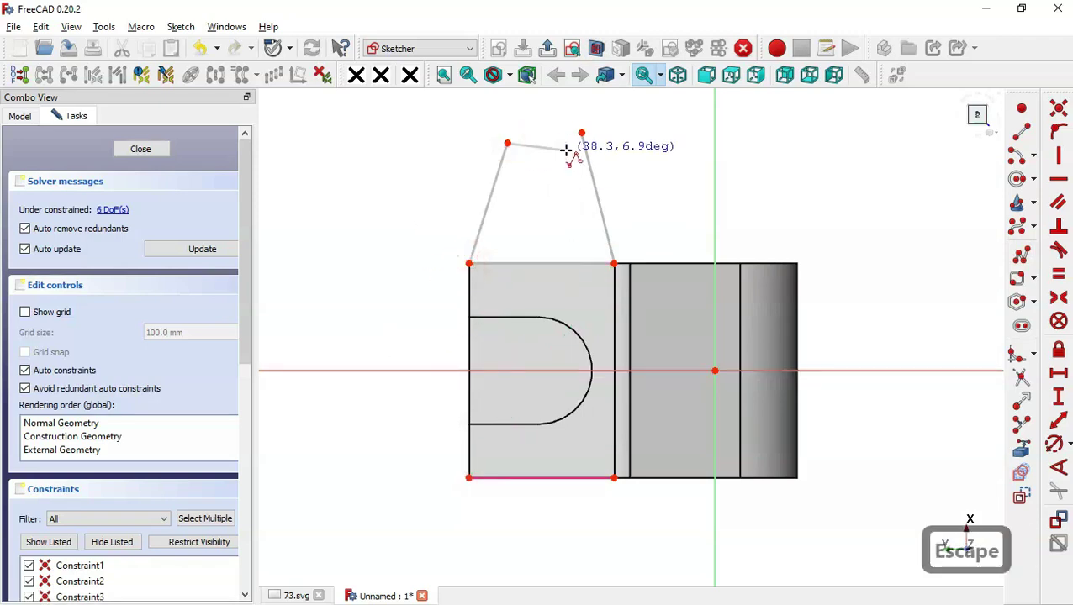
{"action": "key", "text": "m"}
{"action": "key", "text": "m"}
{"action": "key", "text": "m"}
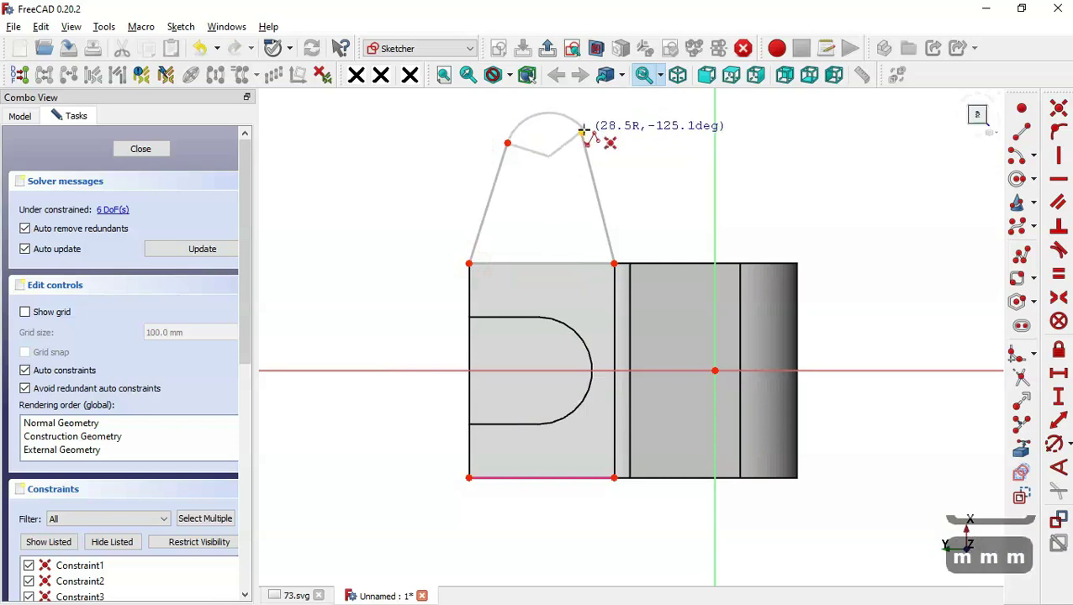
{"action": "left_click", "coordinate": [583, 131]}
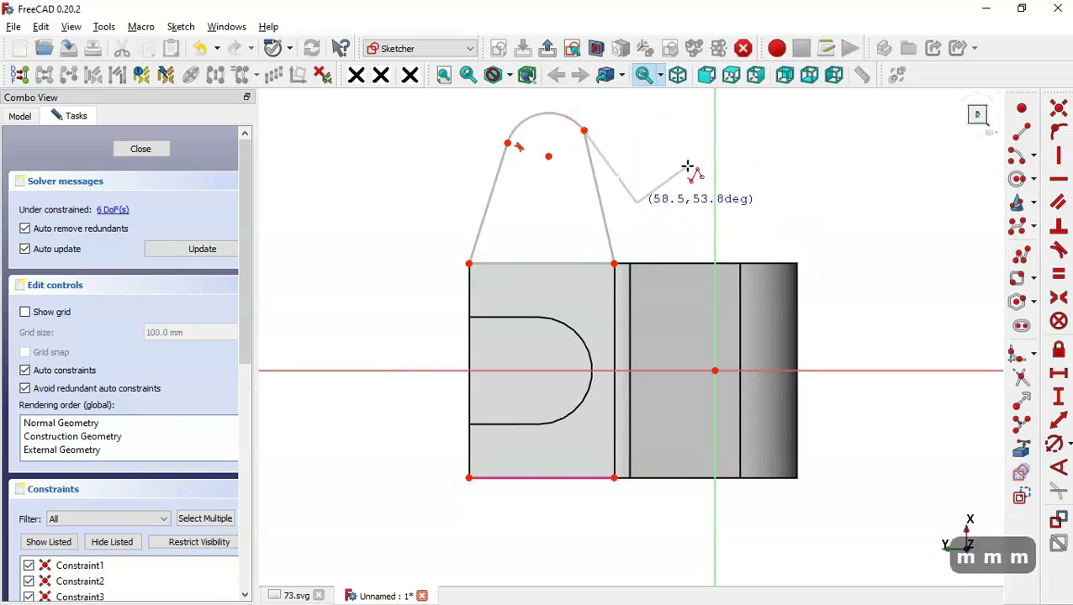
{"action": "key", "text": "Escape"}
Draw a hole circle centred on the lug's tip arc and constrain the arc tangent to the arm-side slanted line
{"action": "left_click", "coordinate": [1017, 178]}
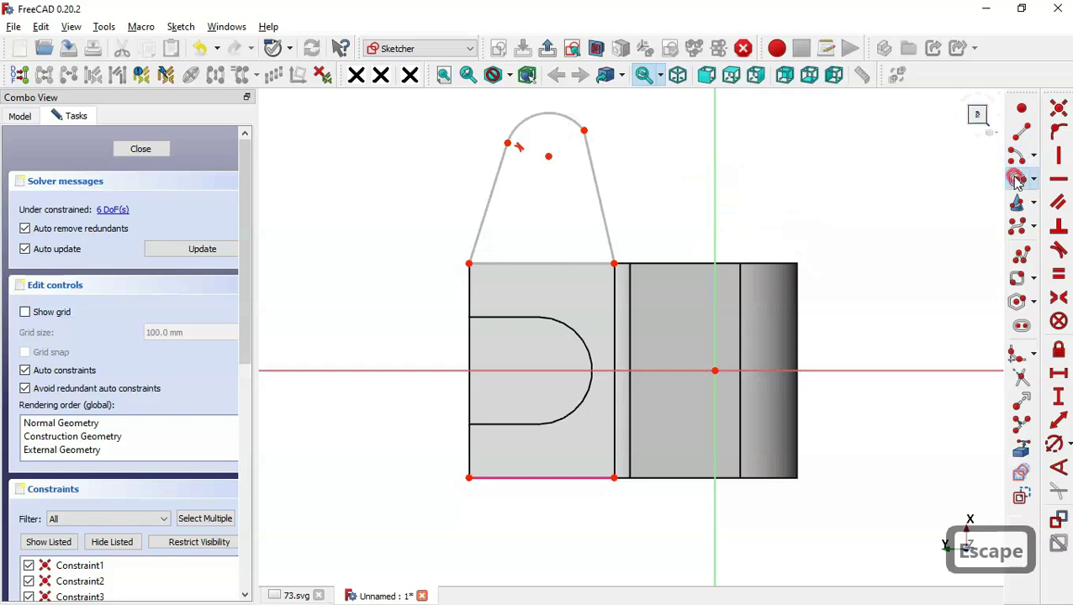
{"action": "left_click", "coordinate": [548, 156]}
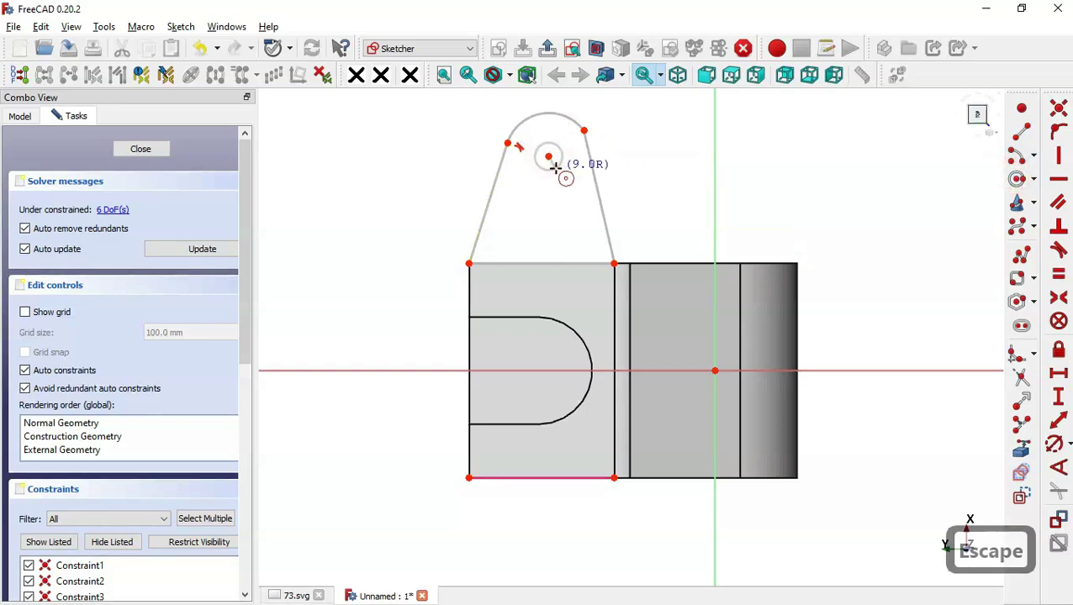
{"action": "left_click", "coordinate": [561, 169]}
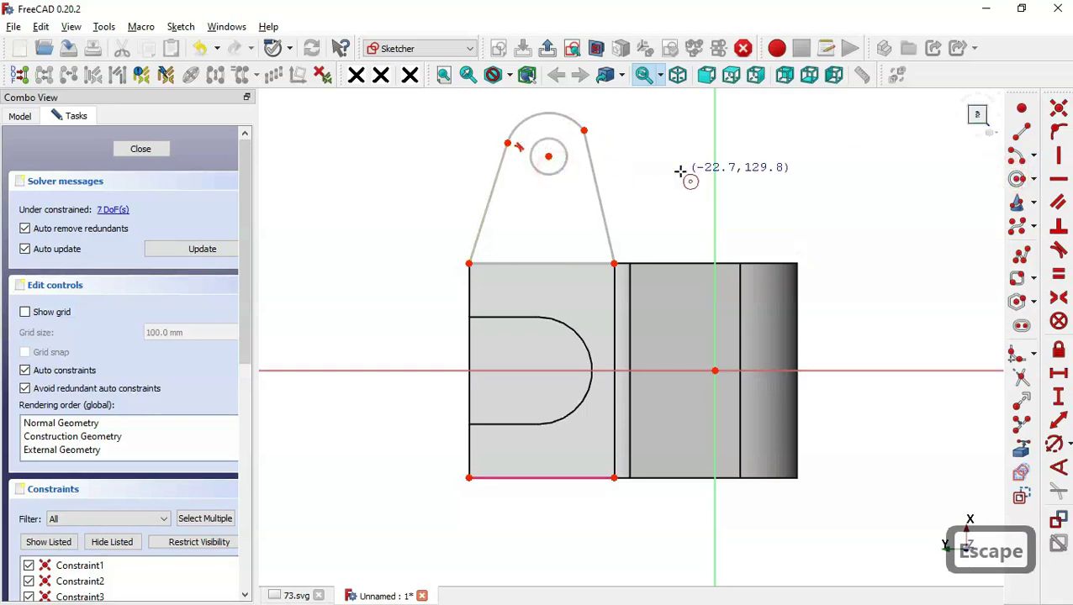
{"action": "left_click", "coordinate": [581, 128]}
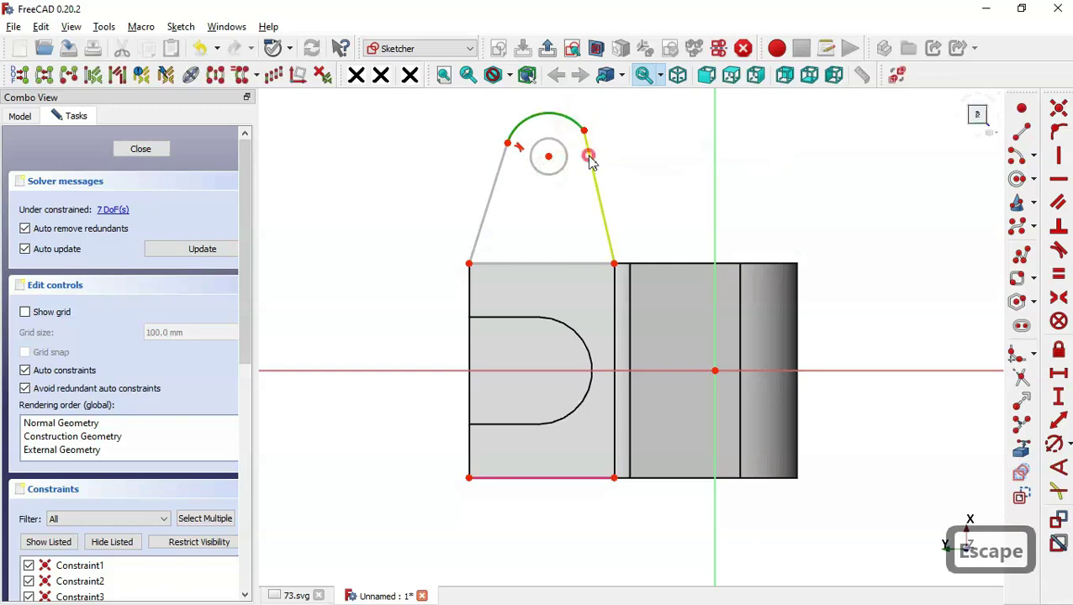
{"action": "left_click", "coordinate": [591, 162]}
{"action": "left_click", "coordinate": [1061, 253]}
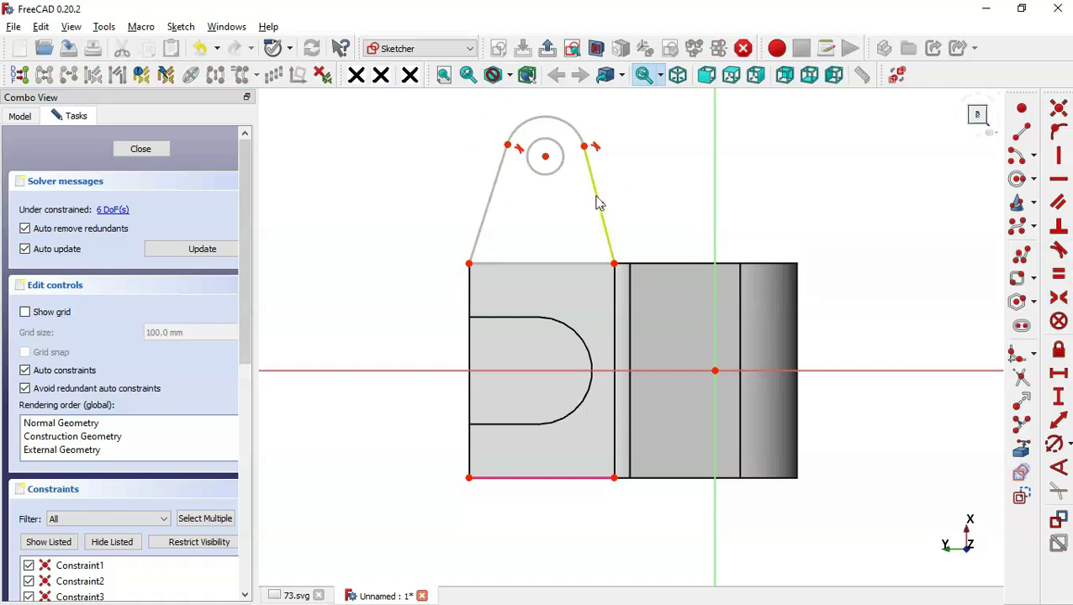
Test the lug profile's freedom by moving its geometry, and make the loose base endpoint coincident with the flange's outer corner
{"action": "left_click_drag", "start_coordinate": [594, 265], "coordinate": [537, 226]}
{"action": "left_click_drag", "start_coordinate": [389, 208], "coordinate": [521, 295]}
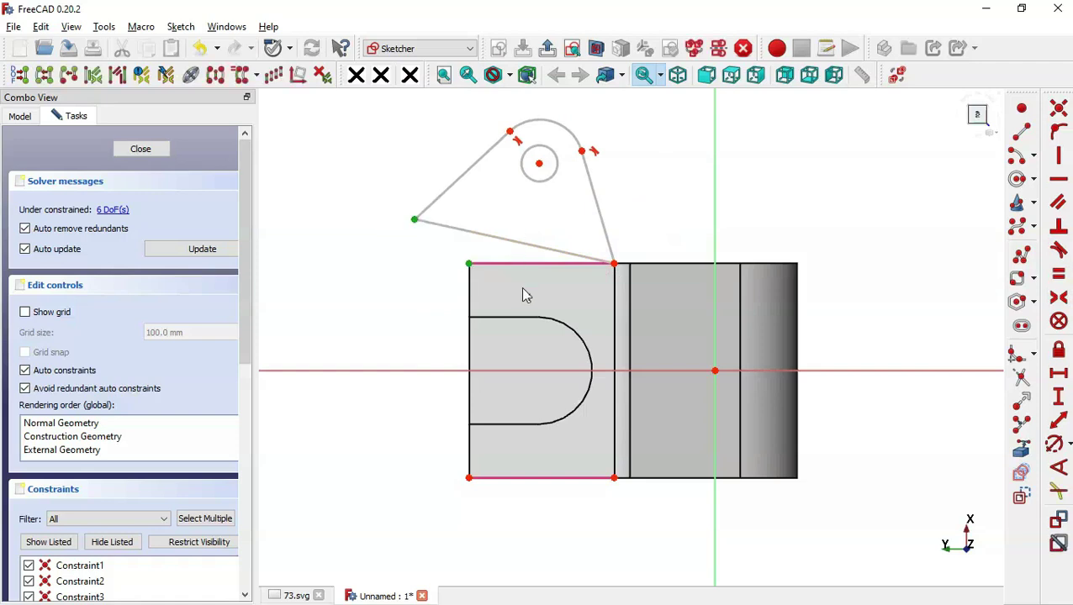
{"action": "left_click", "coordinate": [1058, 109]}
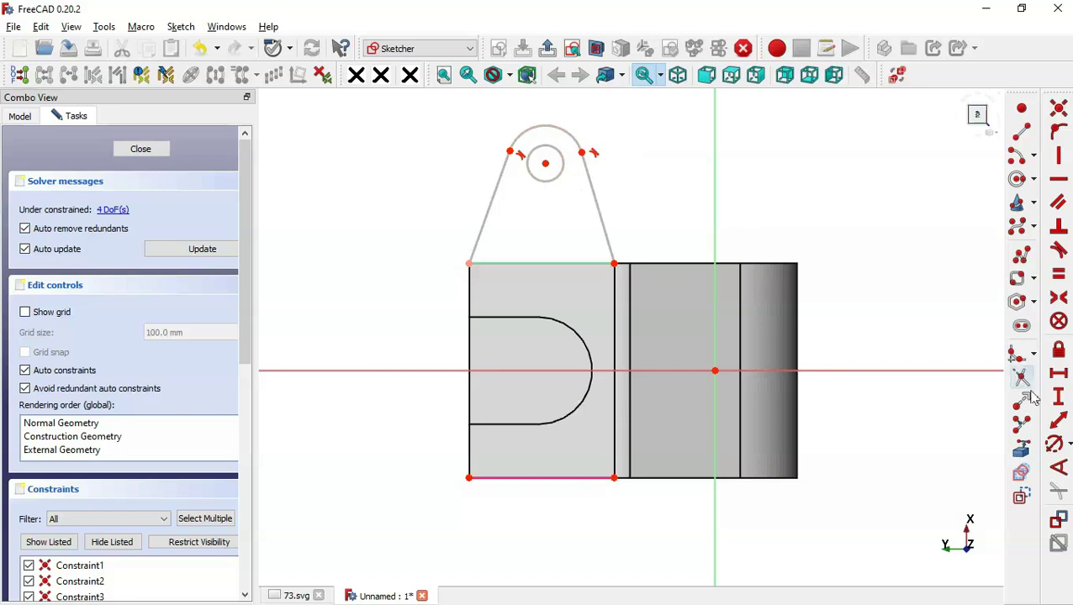
Check the reference drawing for the lug's hole size and constrain the hole circle's diameter to 15 mm
{"action": "left_click", "coordinate": [1061, 446]}
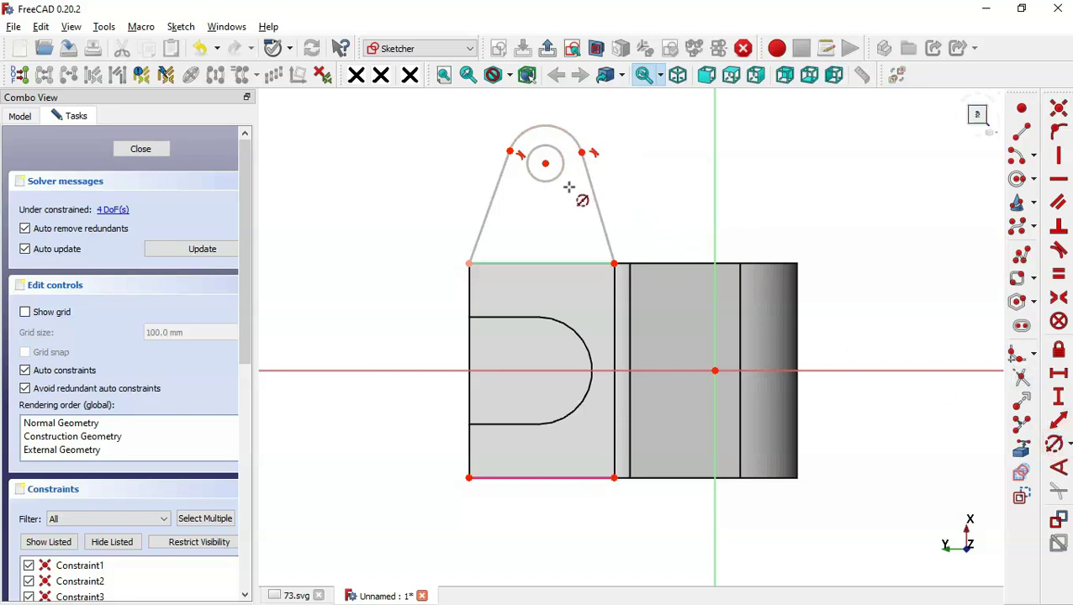
{"action": "key", "text": "ctrl+Tab"}
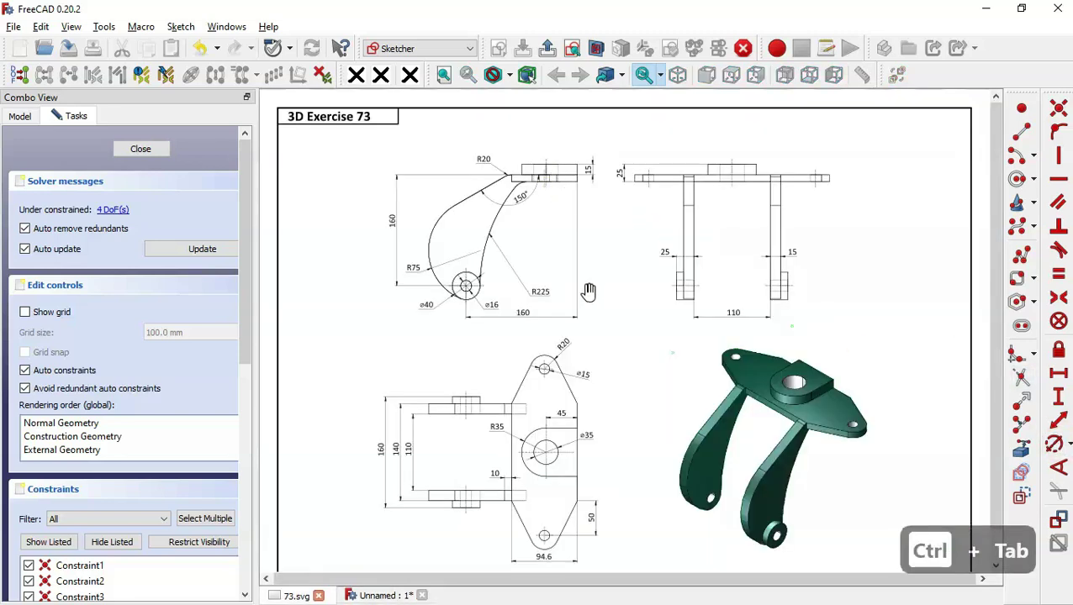
{"action": "scroll", "coordinate": [553, 456], "scroll_direction": "up", "scroll_amount": 3}
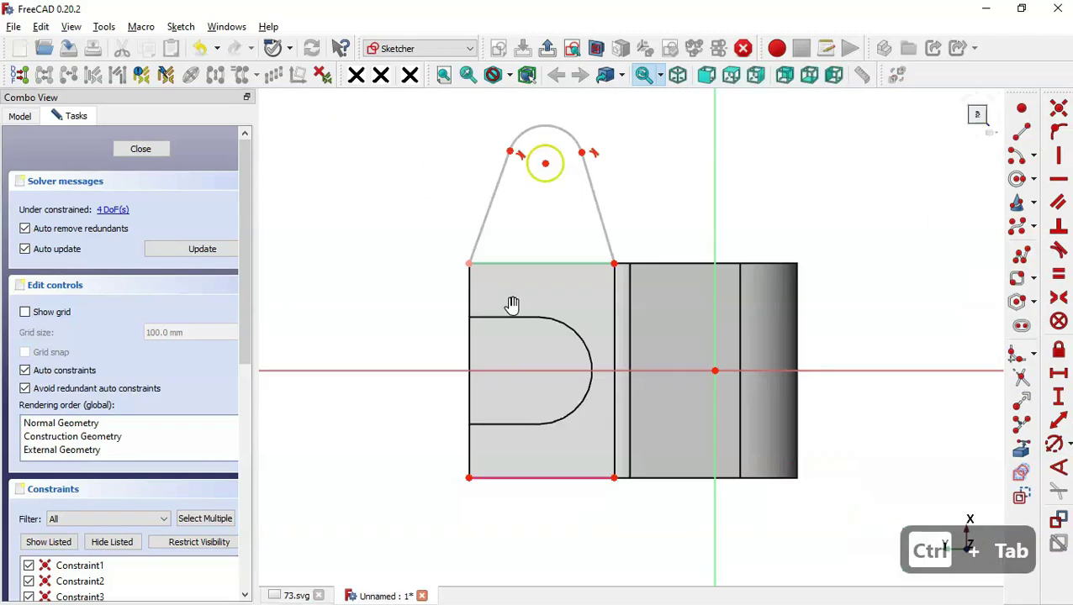
{"action": "key", "text": "ctrl+Tab"}
{"action": "left_click", "coordinate": [561, 163]}
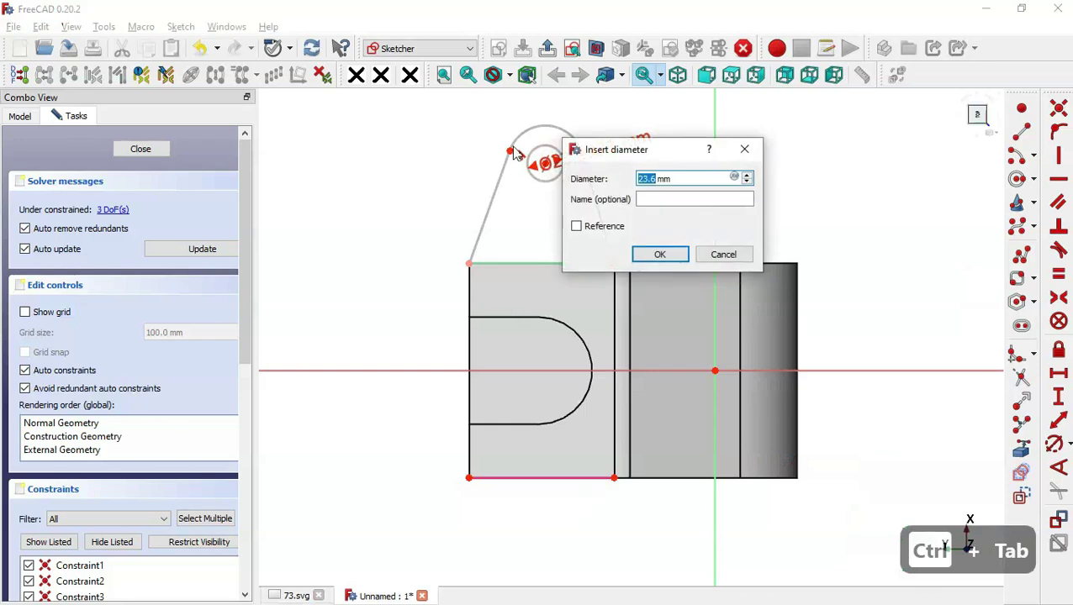
{"action": "type", "text": "15"}
{"action": "key", "text": "Return"}
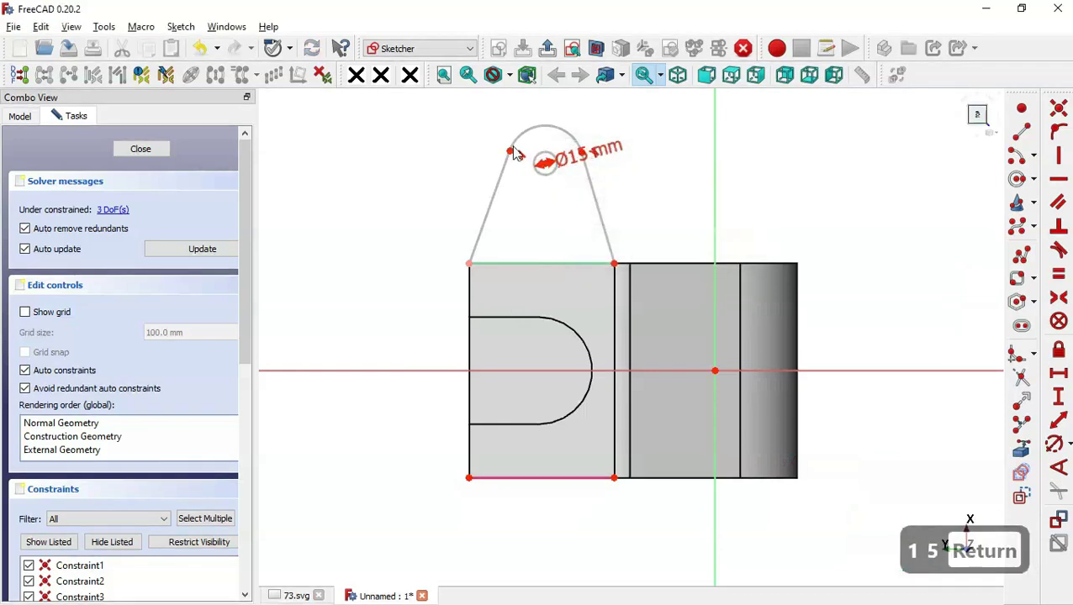
Constrain the radius of the lug's tip arc to 20 mm
{"action": "left_click", "coordinate": [562, 126]}
{"action": "type", "text": "20"}
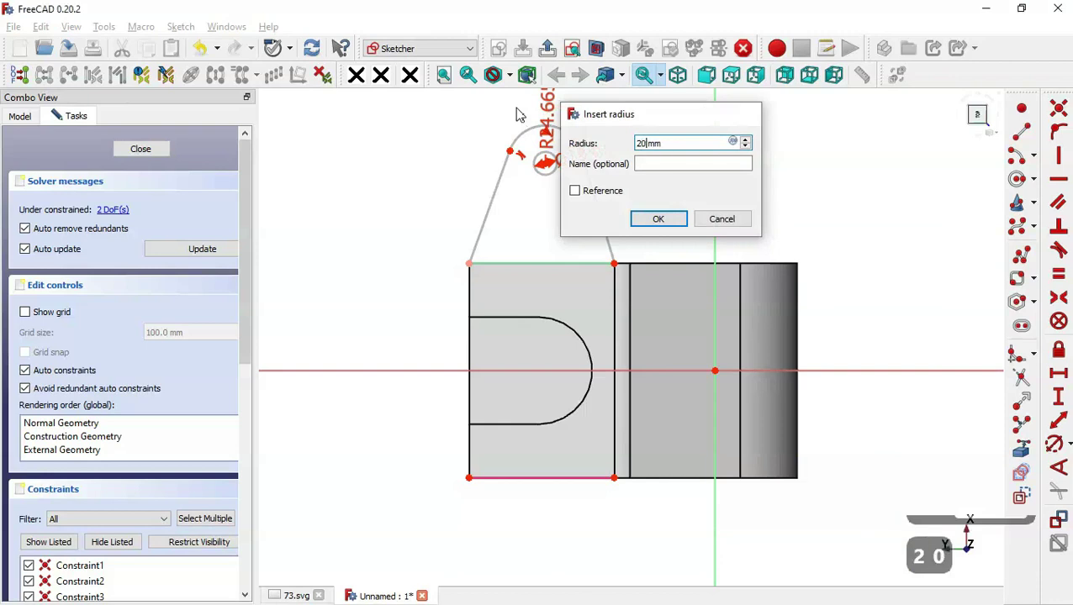
{"action": "key", "text": "Return"}
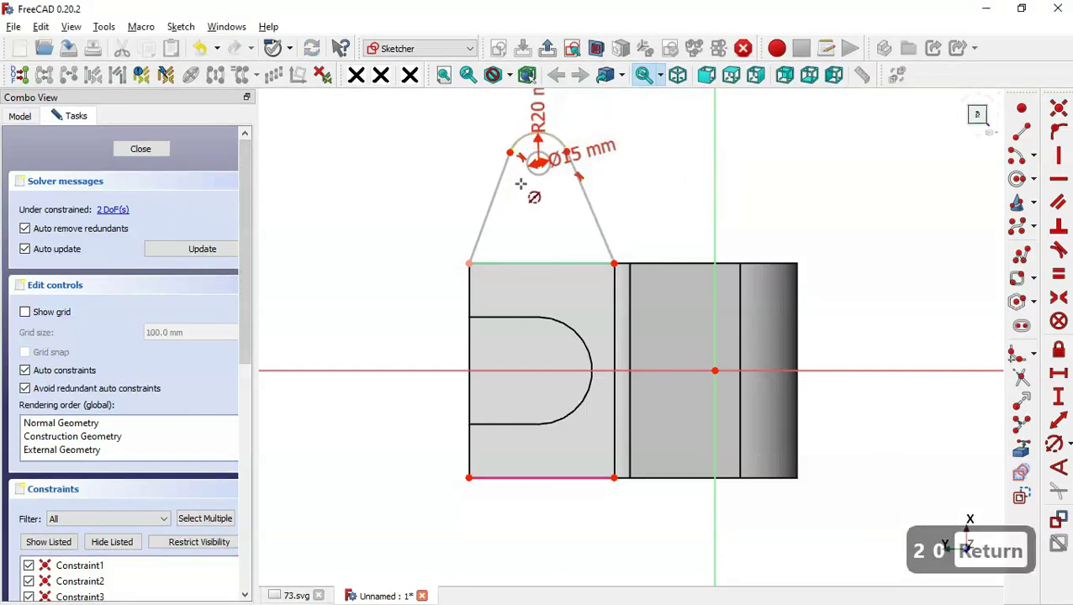
Centre a new point on the lug's base line between its two end corners and align the hole centre vertically with it
{"action": "left_click", "coordinate": [1020, 108]}
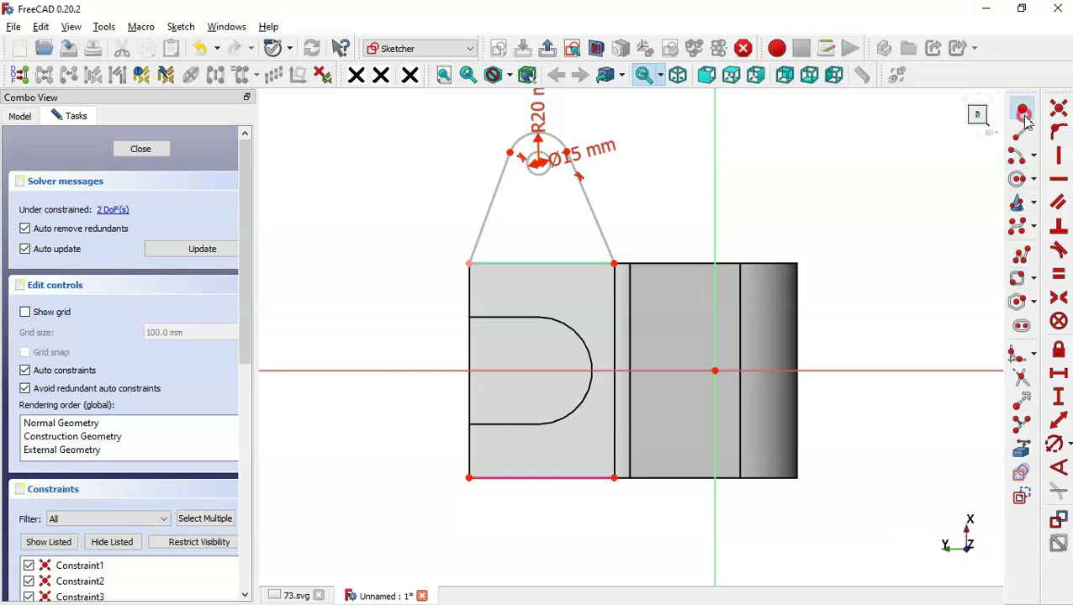
{"action": "left_click", "coordinate": [540, 264]}
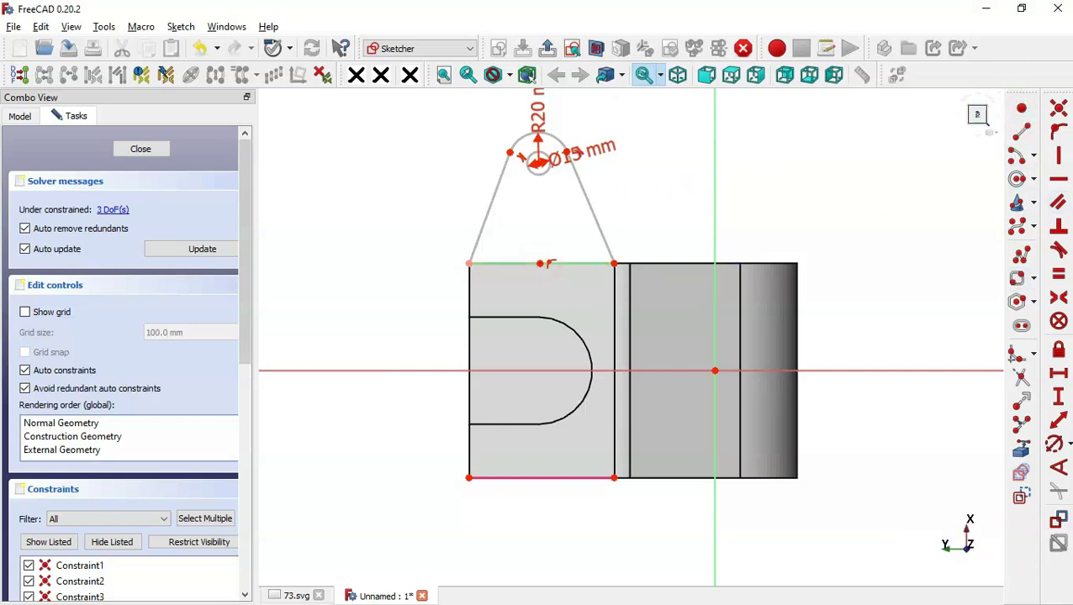
{"action": "left_click", "coordinate": [1057, 298]}
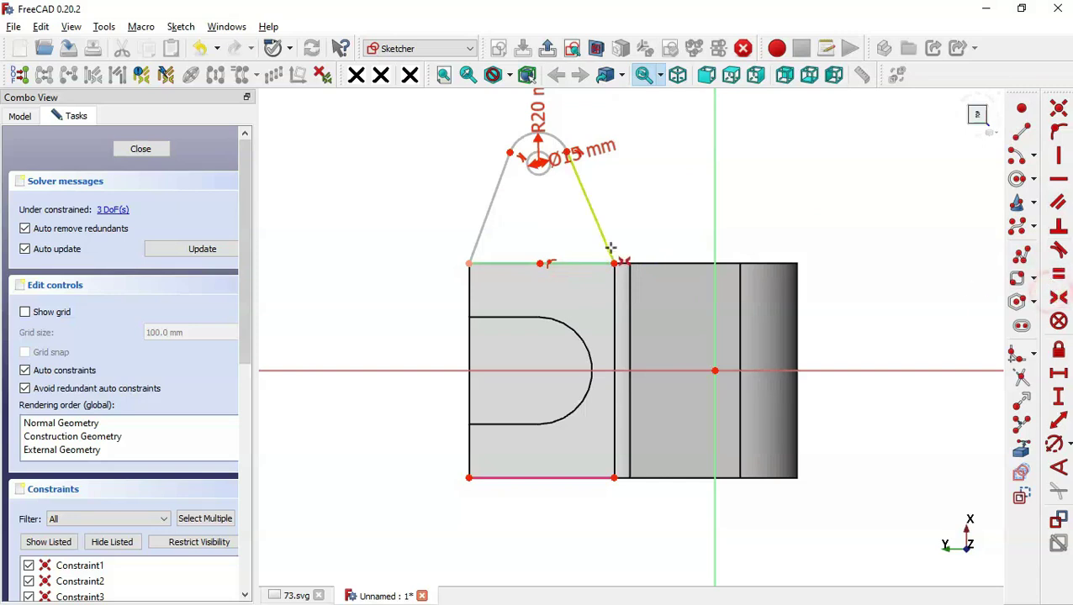
{"action": "left_click", "coordinate": [469, 265]}
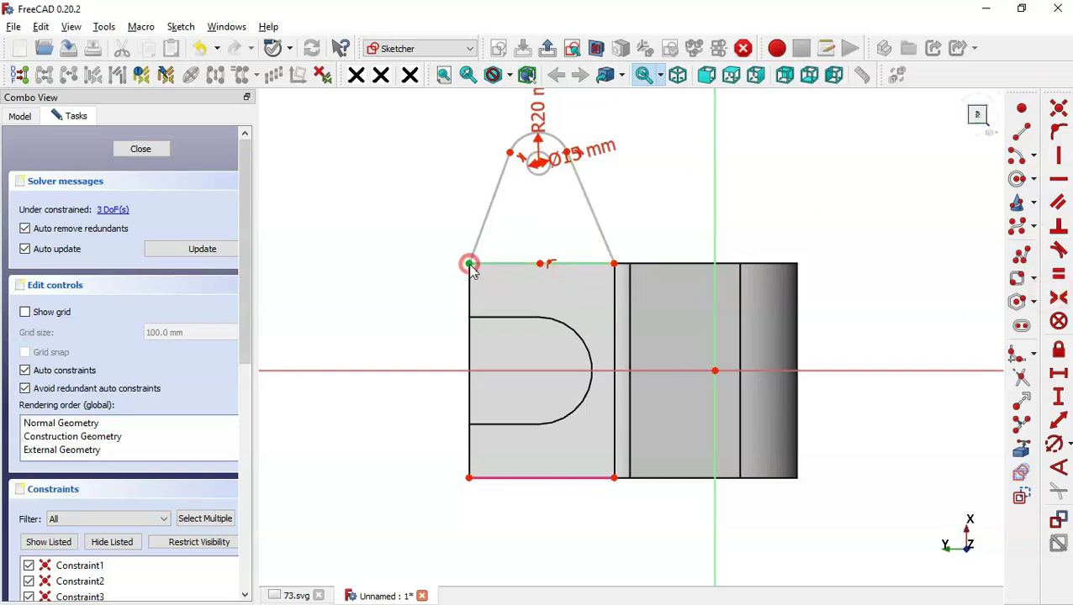
{"action": "left_click", "coordinate": [615, 264]}
{"action": "left_click", "coordinate": [540, 266]}
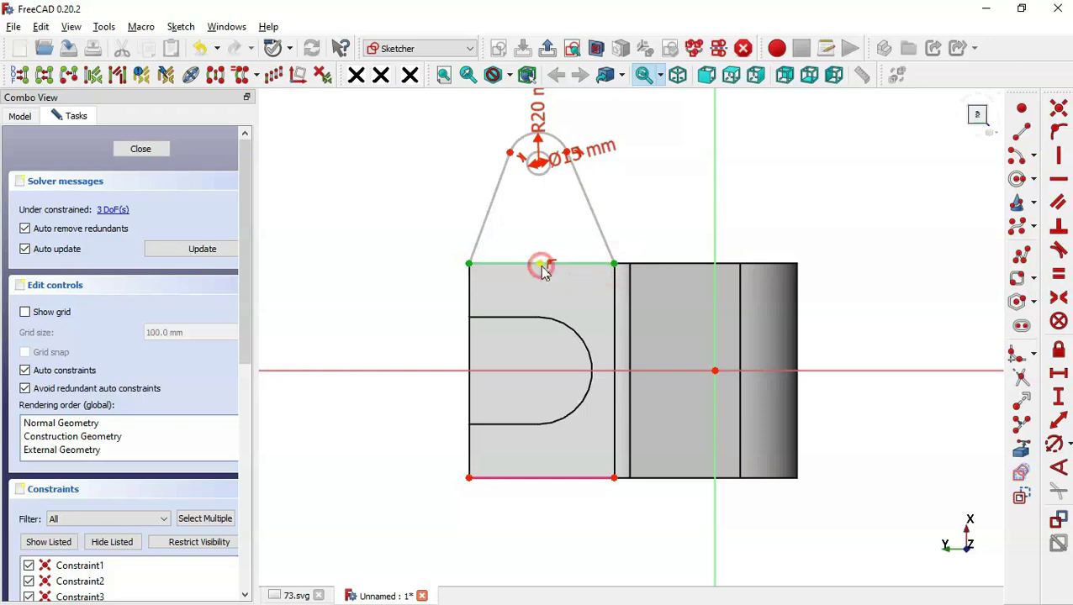
{"action": "left_click", "coordinate": [1058, 155]}
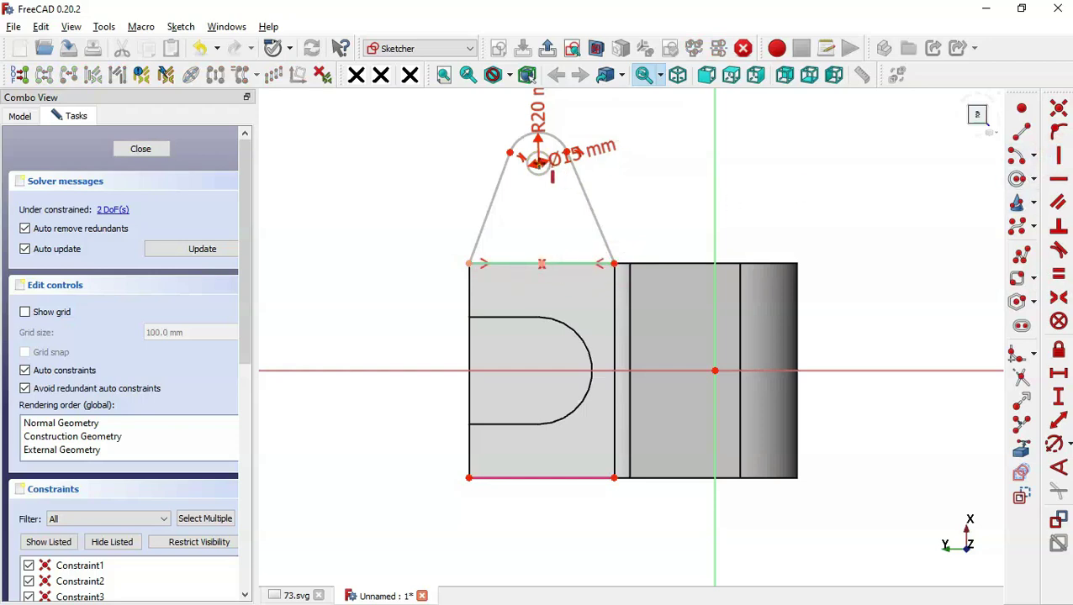
{"action": "left_click", "coordinate": [542, 262]}
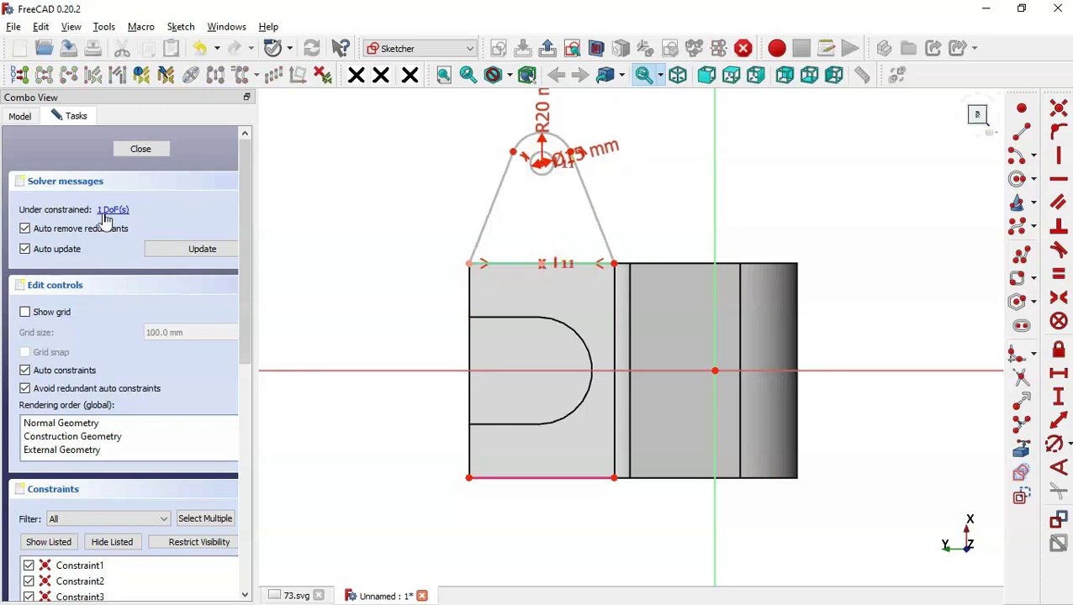
Set the vertical distance from the lug's base corner to its hole centre to 50 mm, per the drawing, and hide all constraints
{"action": "left_click", "coordinate": [1060, 397]}
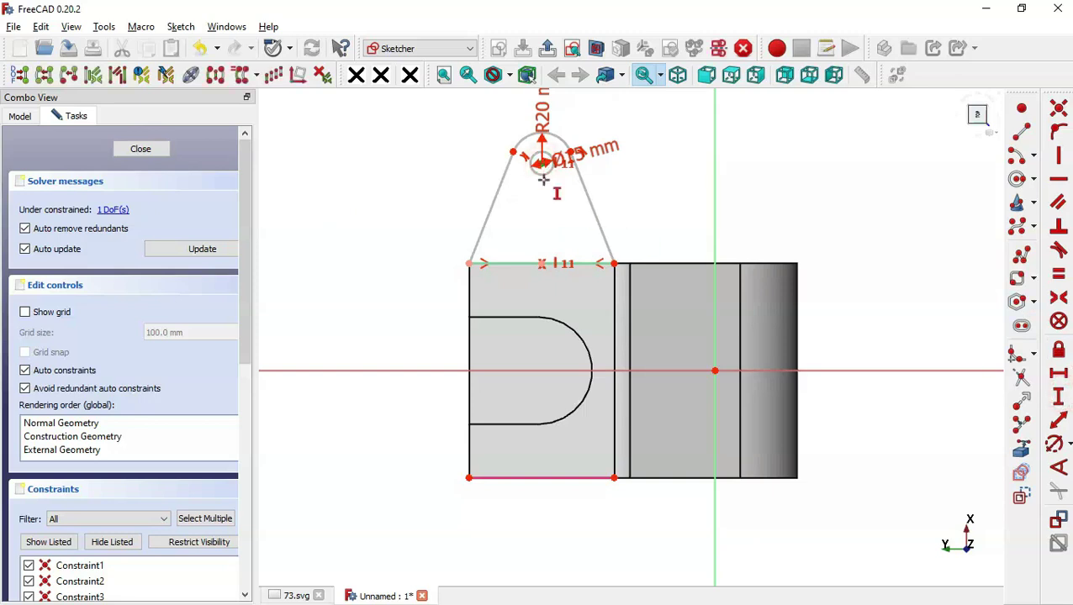
{"action": "key", "text": "ctrl+Tab"}
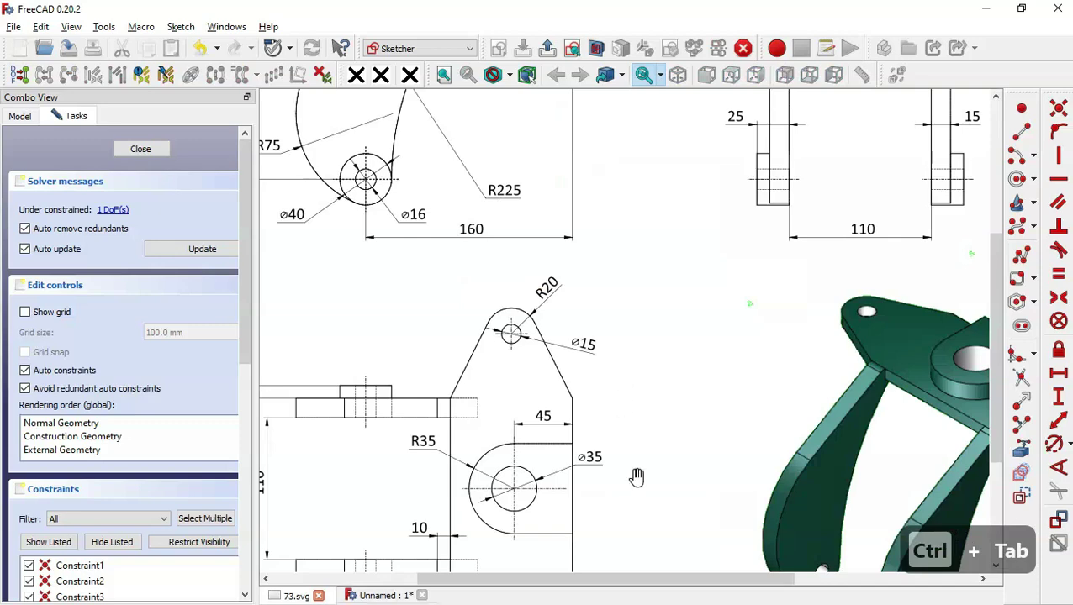
{"action": "left_click_drag", "start_coordinate": [636, 476], "coordinate": [615, 257]}
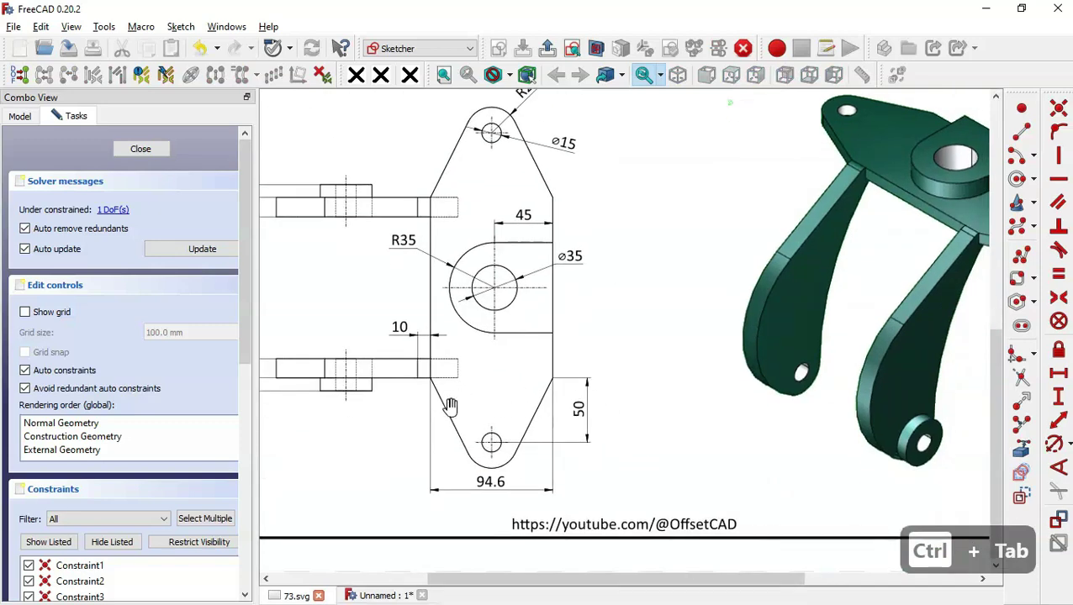
{"action": "key", "text": "ctrl+Tab"}
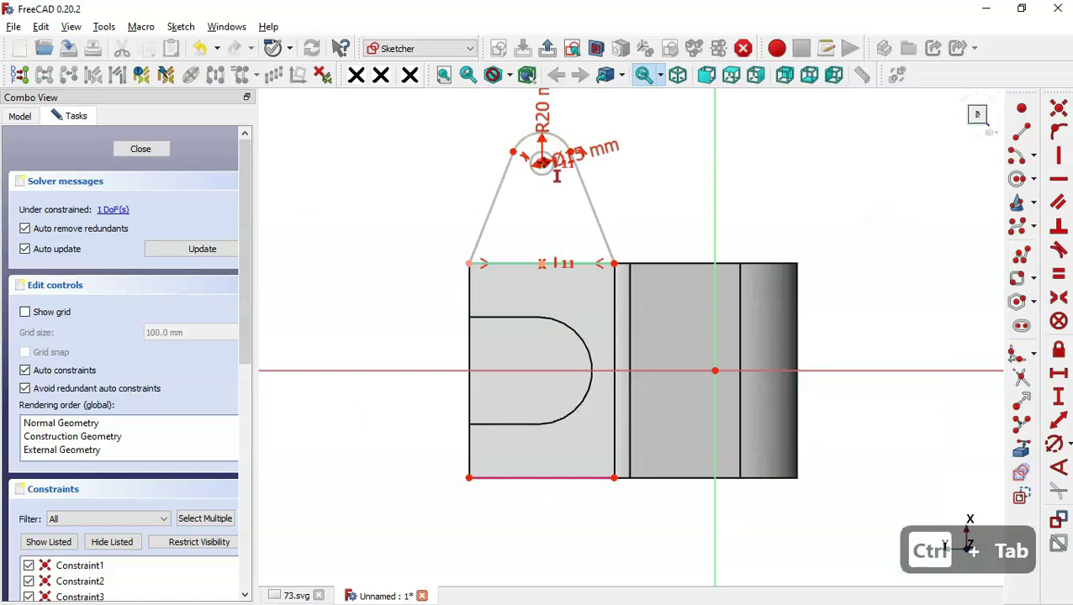
{"action": "left_click", "coordinate": [612, 263]}
{"action": "type", "text": "50"}
{"action": "key", "text": "Return"}
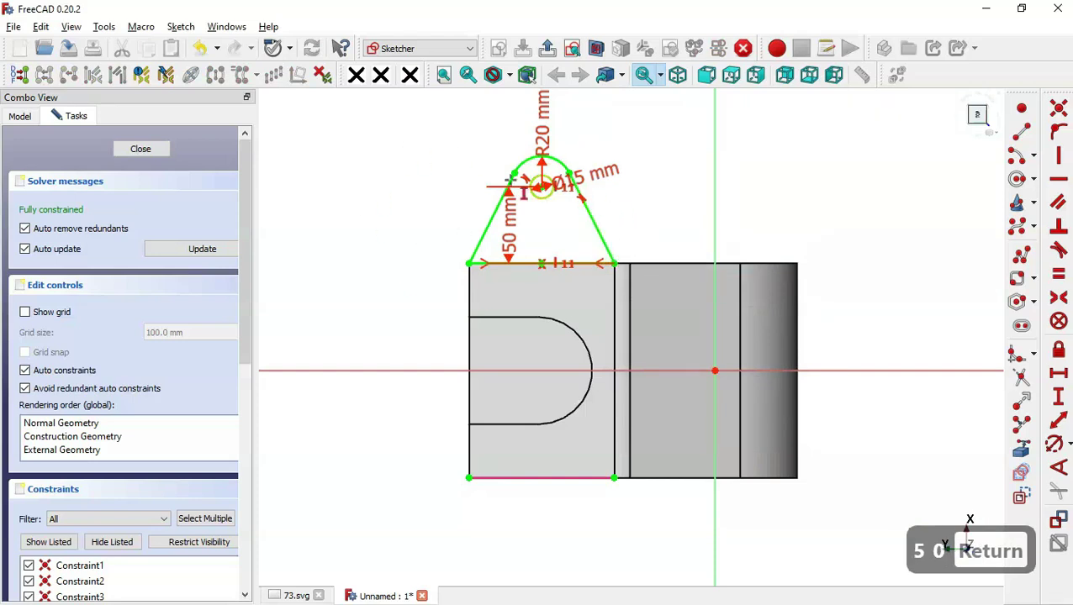
{"action": "left_click", "coordinate": [101, 542]}
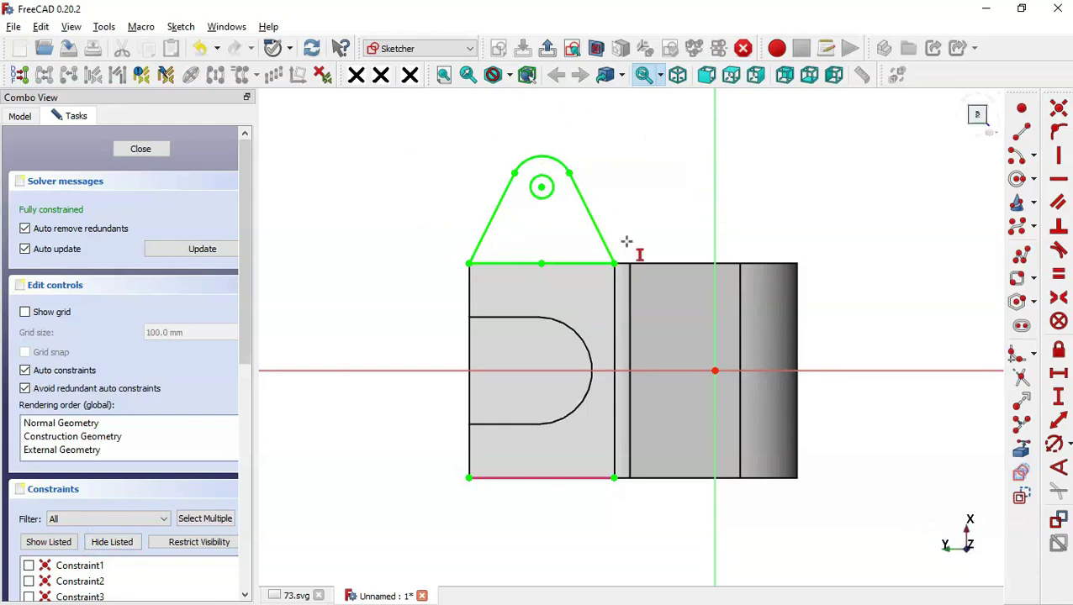
Leave the lug sketch and reopen it for editing
{"action": "key", "text": "Escape"}
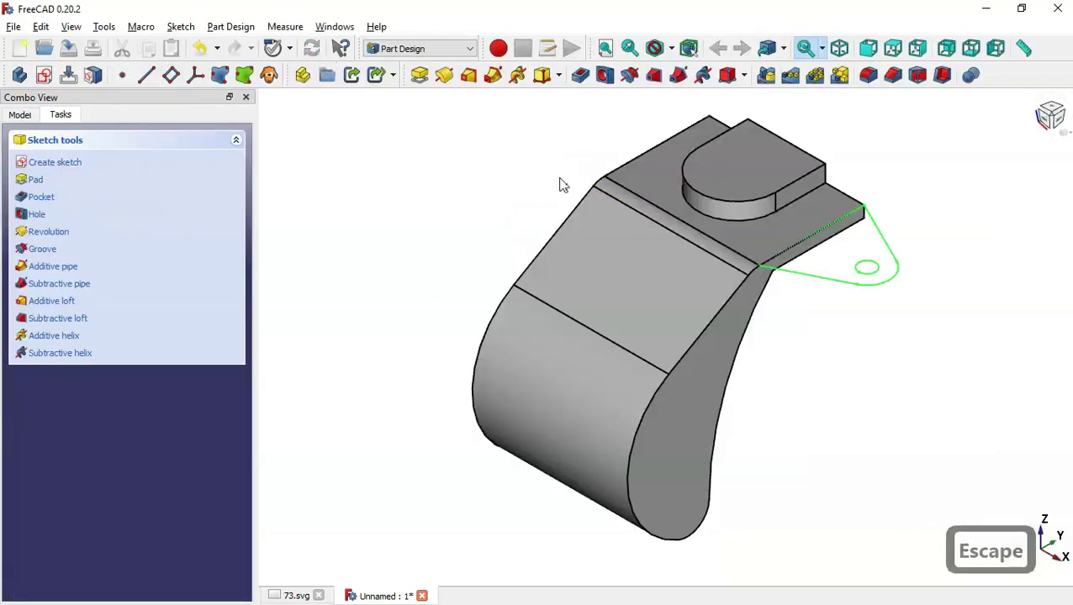
{"action": "left_click", "coordinate": [20, 114]}
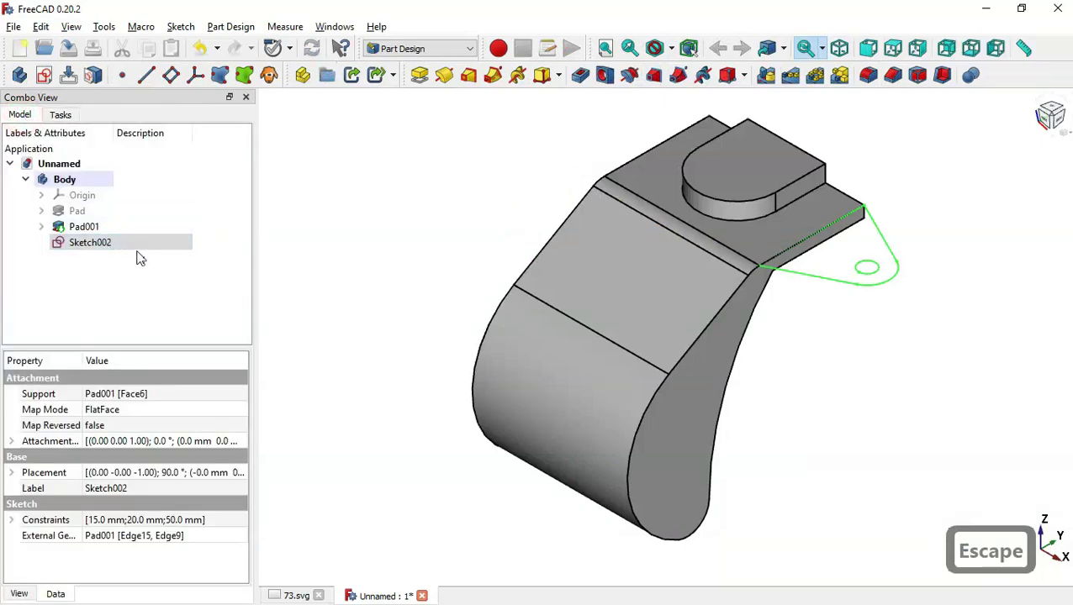
{"action": "double_click", "coordinate": [145, 242]}
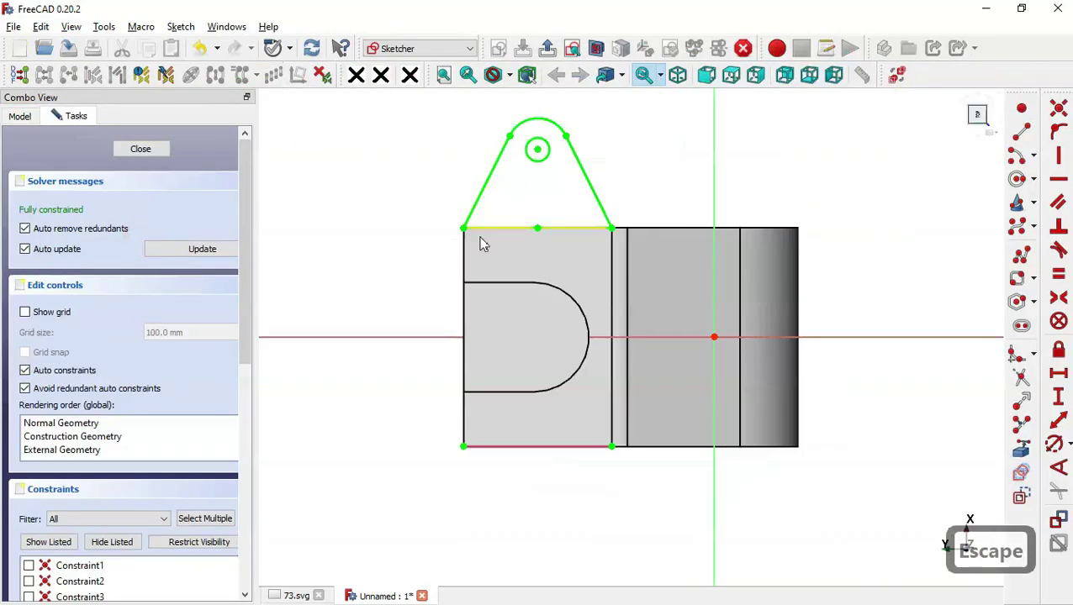
Mirror the entire lug profile with its hole and base midpoint about the sketch's horizontal axis
{"action": "scroll", "coordinate": [485, 269], "scroll_direction": "down", "scroll_amount": 1}
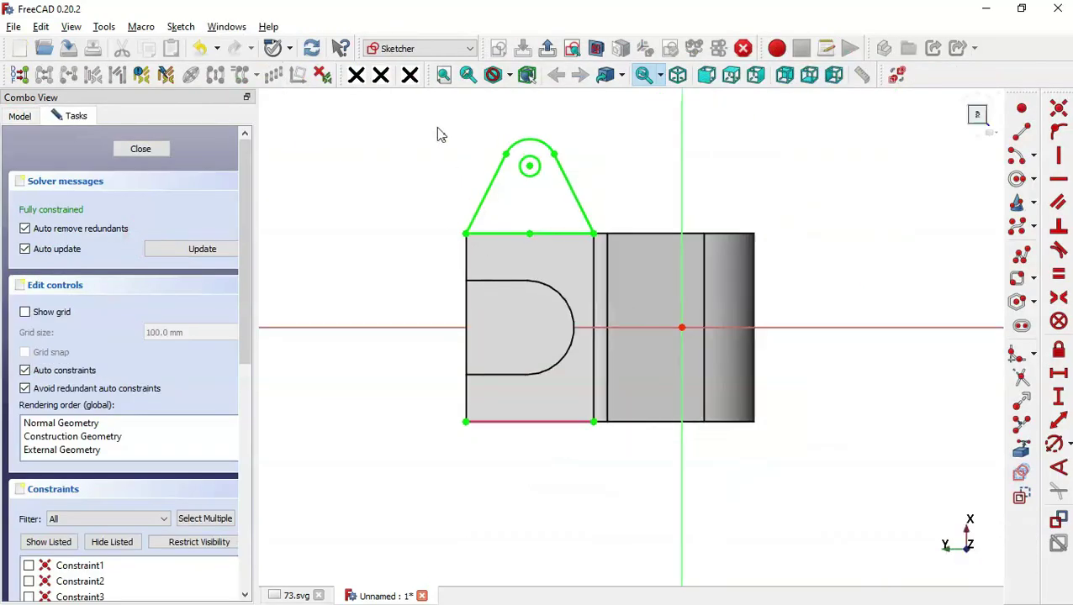
{"action": "left_click_drag", "start_coordinate": [419, 110], "coordinate": [650, 258]}
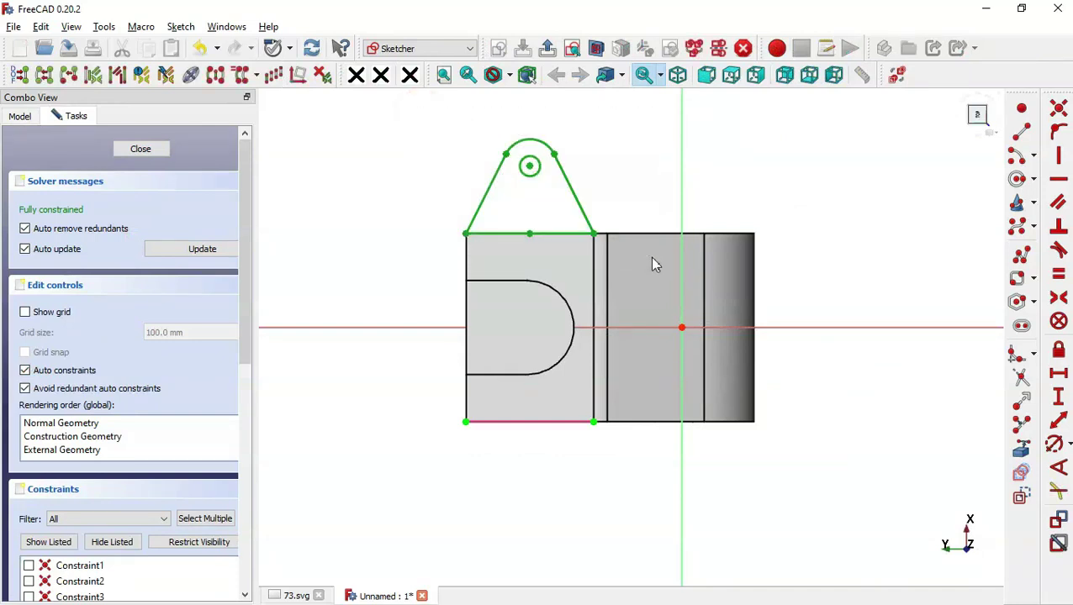
{"action": "left_click", "coordinate": [871, 328]}
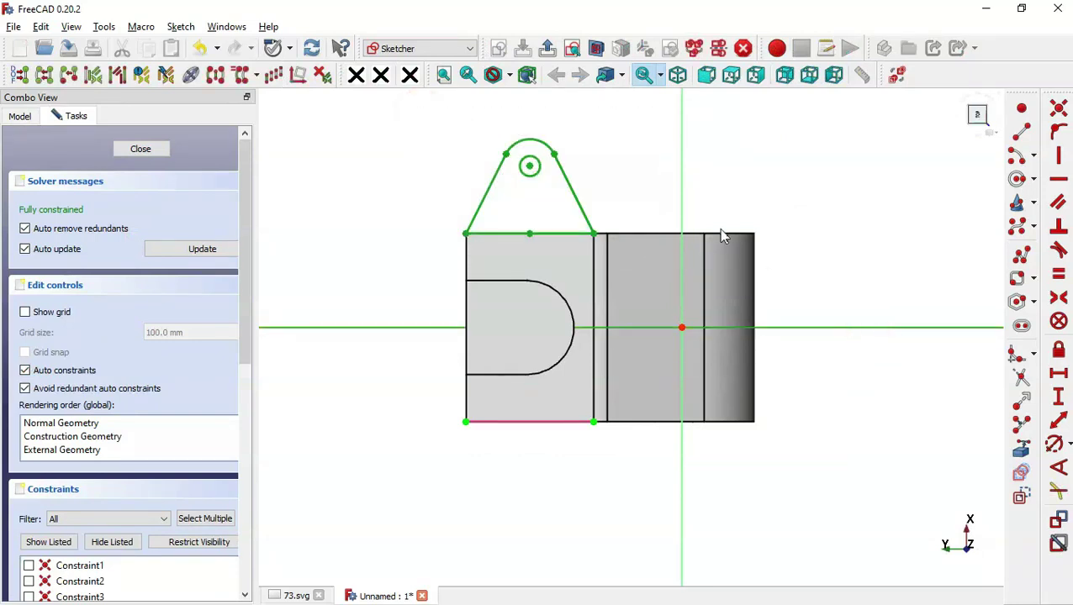
{"action": "left_click", "coordinate": [215, 77]}
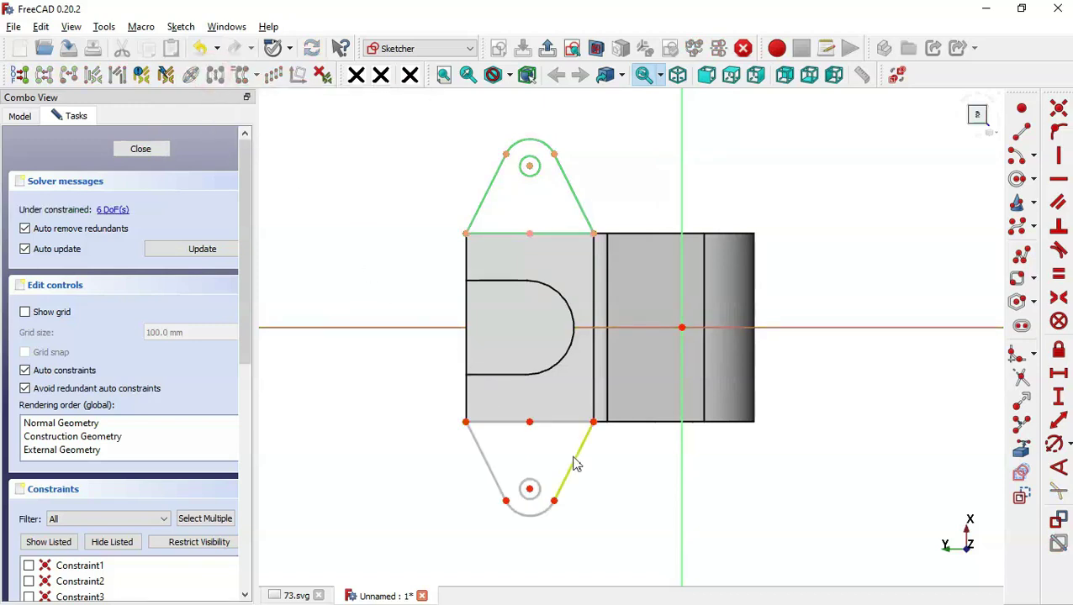
Show the sketch constraints and align the mirrored lug's hole centre vertically with its base line's midpoint
{"action": "scroll", "coordinate": [559, 245], "scroll_direction": "down", "scroll_amount": 1}
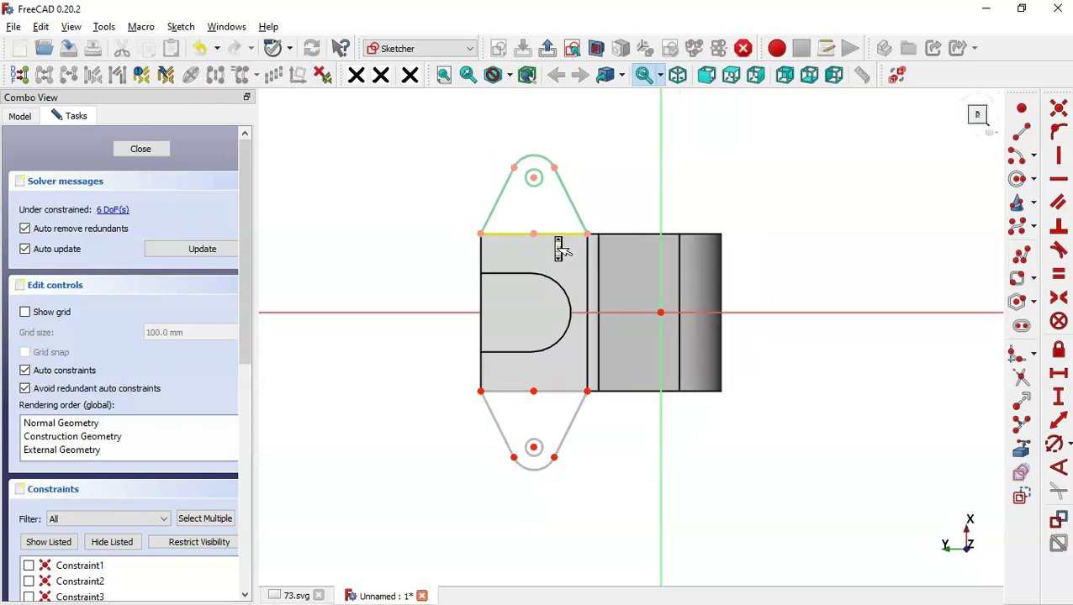
{"action": "scroll", "coordinate": [576, 403], "scroll_direction": "up", "scroll_amount": 2}
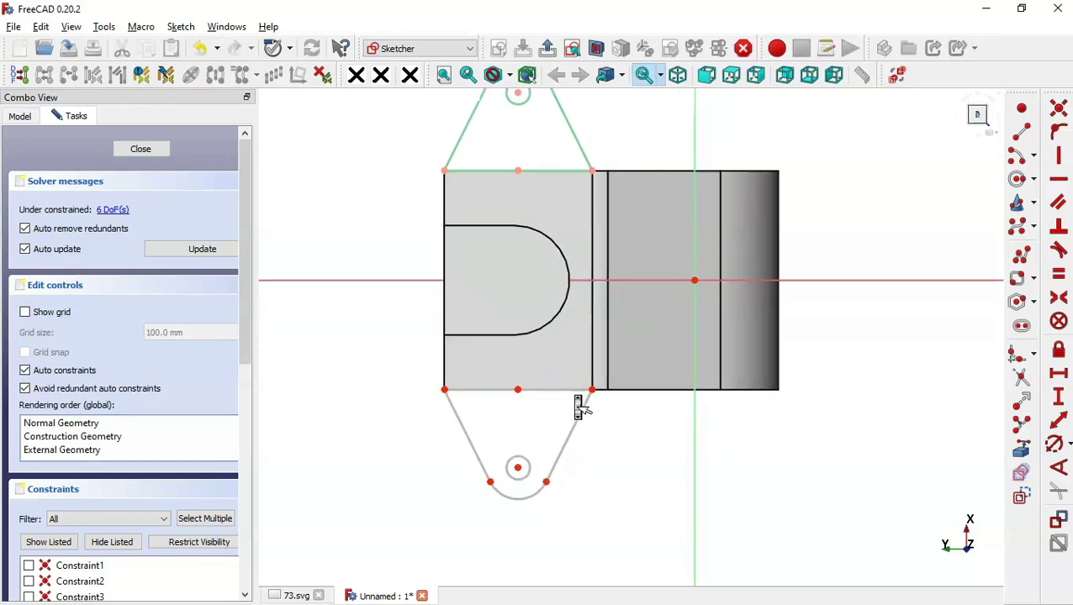
{"action": "left_click", "coordinate": [34, 545]}
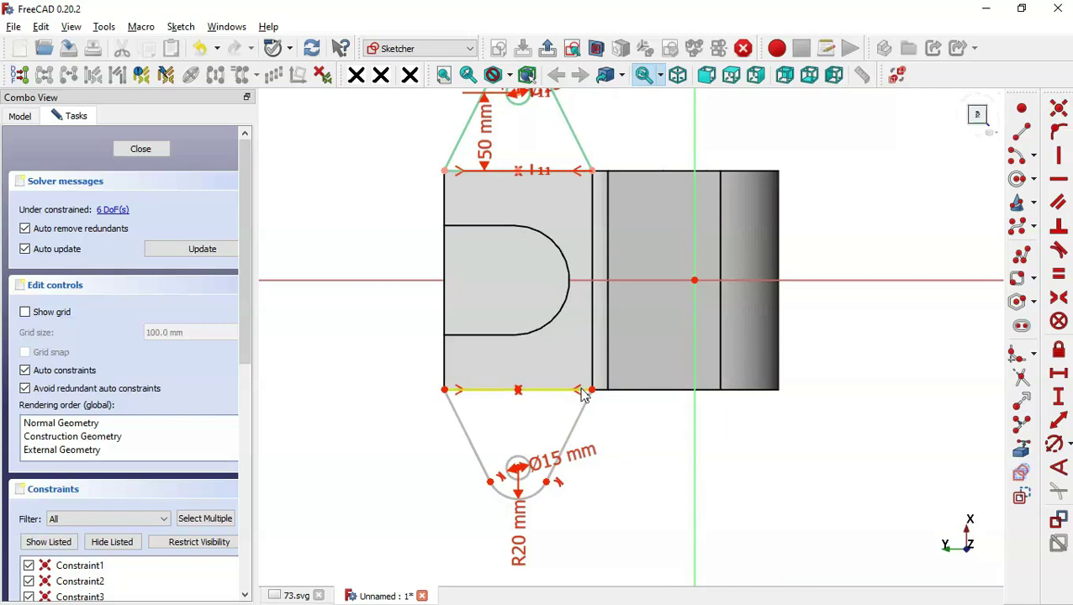
{"action": "left_click", "coordinate": [518, 391]}
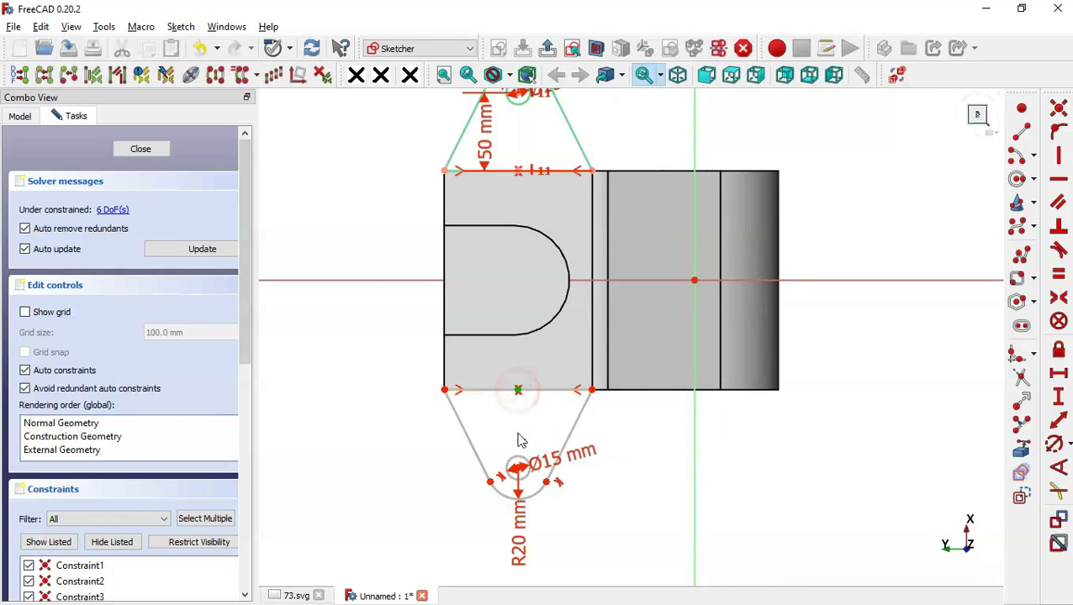
{"action": "left_click", "coordinate": [519, 469]}
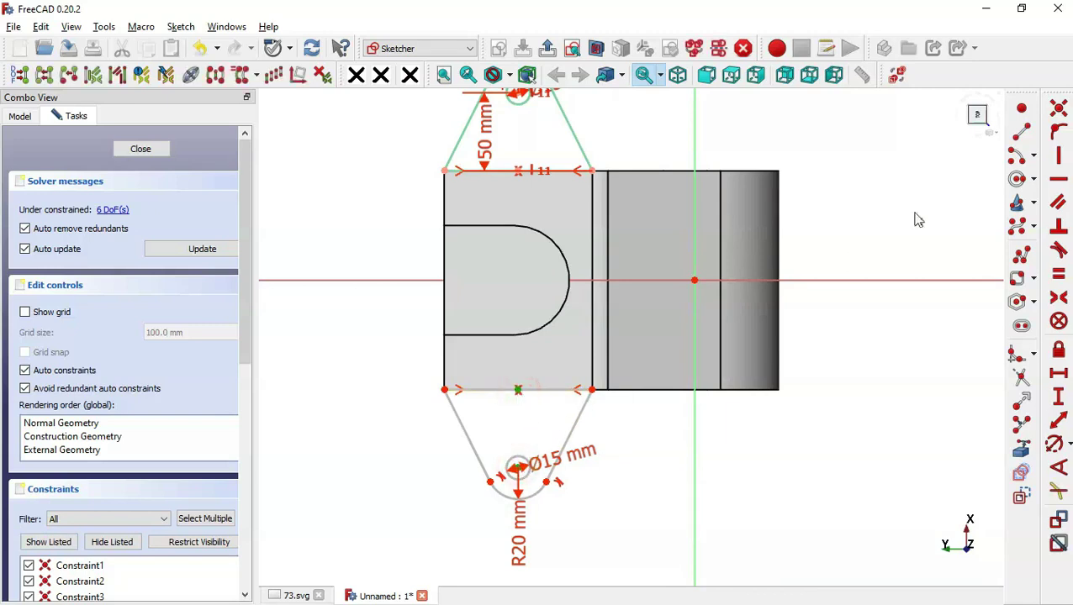
{"action": "left_click", "coordinate": [1058, 157]}
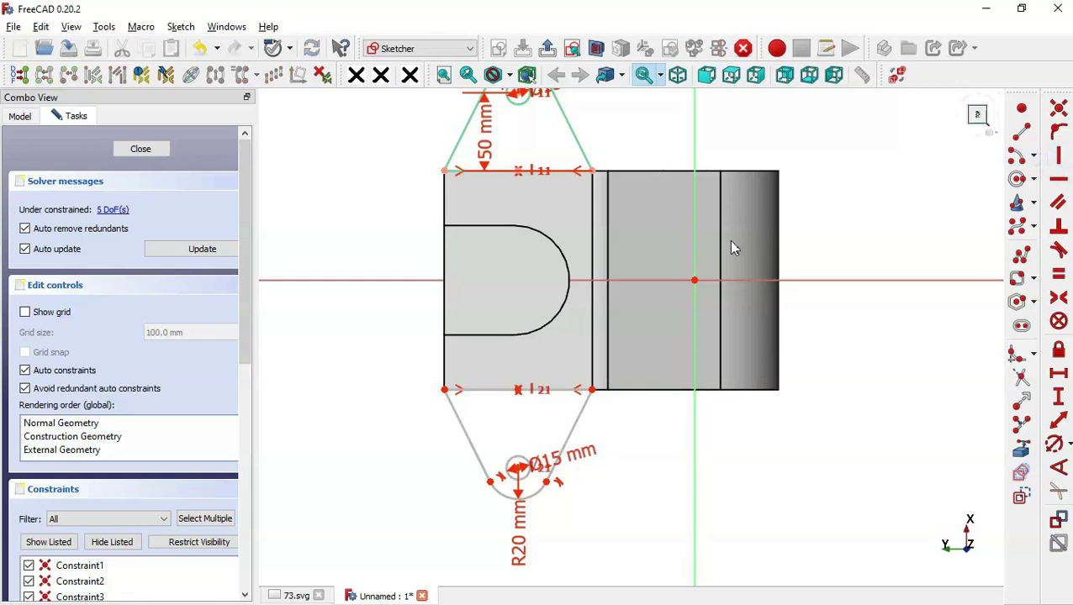
Hide all constraints and make the mirrored lug's two base corners coincident with the corners of the flange's projected edge
{"action": "left_click", "coordinate": [118, 543]}
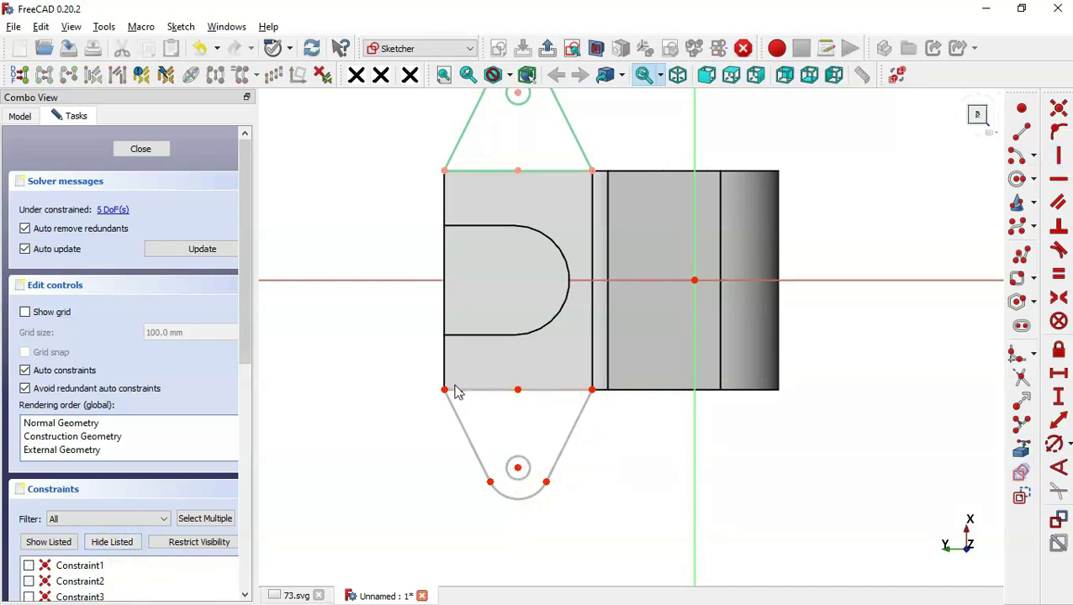
{"action": "mouse_move", "coordinate": [444, 390]}
{"action": "left_mouse_down"}
{"action": "mouse_move", "coordinate": [472, 433]}
{"action": "mouse_move", "coordinate": [430, 447]}
{"action": "left_mouse_up"}
{"action": "left_click", "coordinate": [430, 438]}
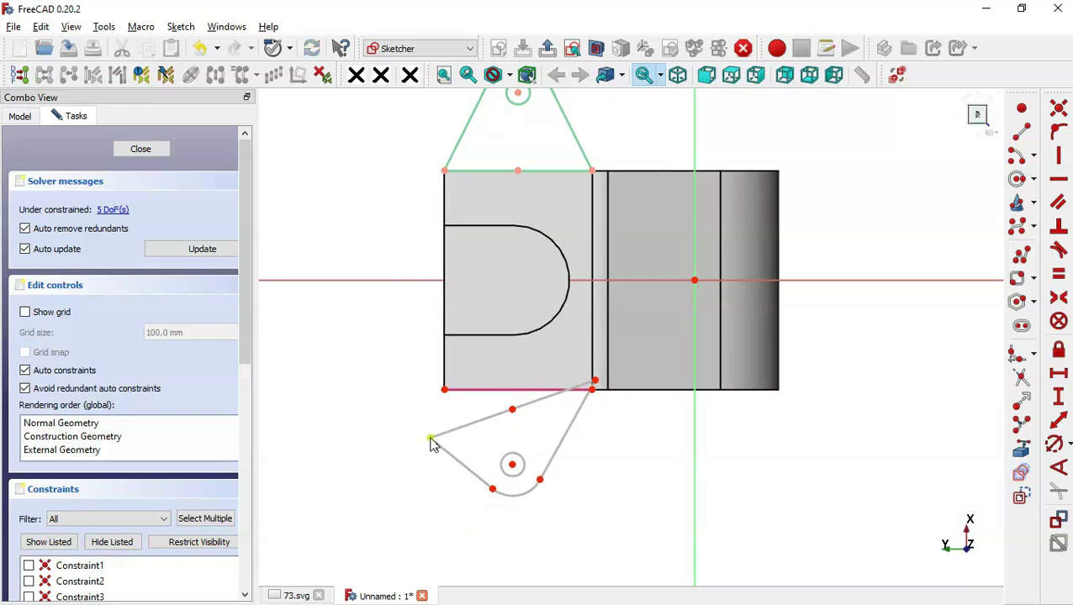
{"action": "left_click", "coordinate": [594, 382]}
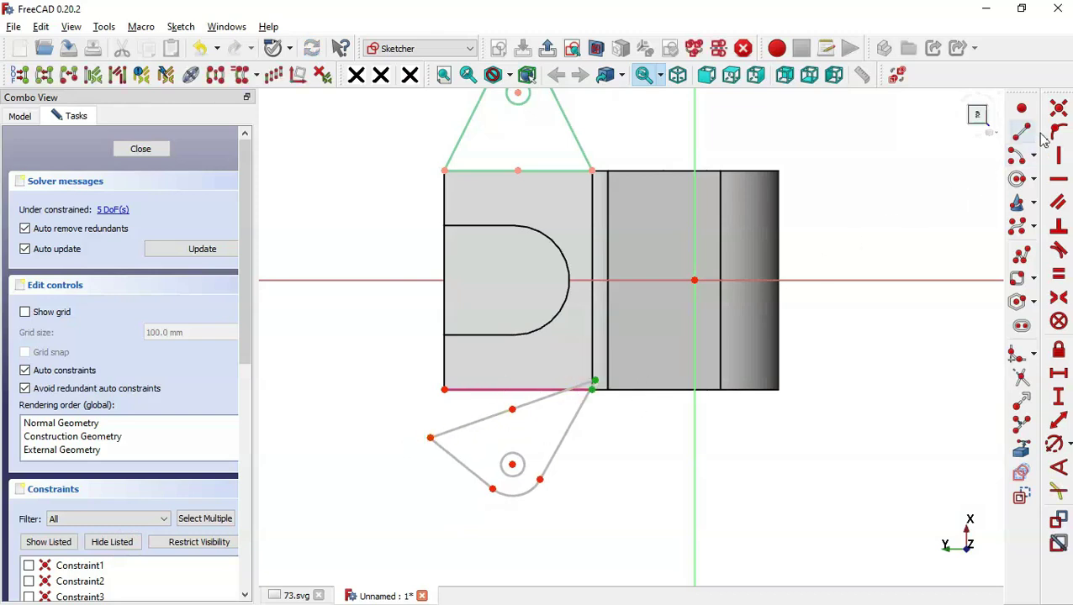
{"action": "left_click", "coordinate": [1059, 109]}
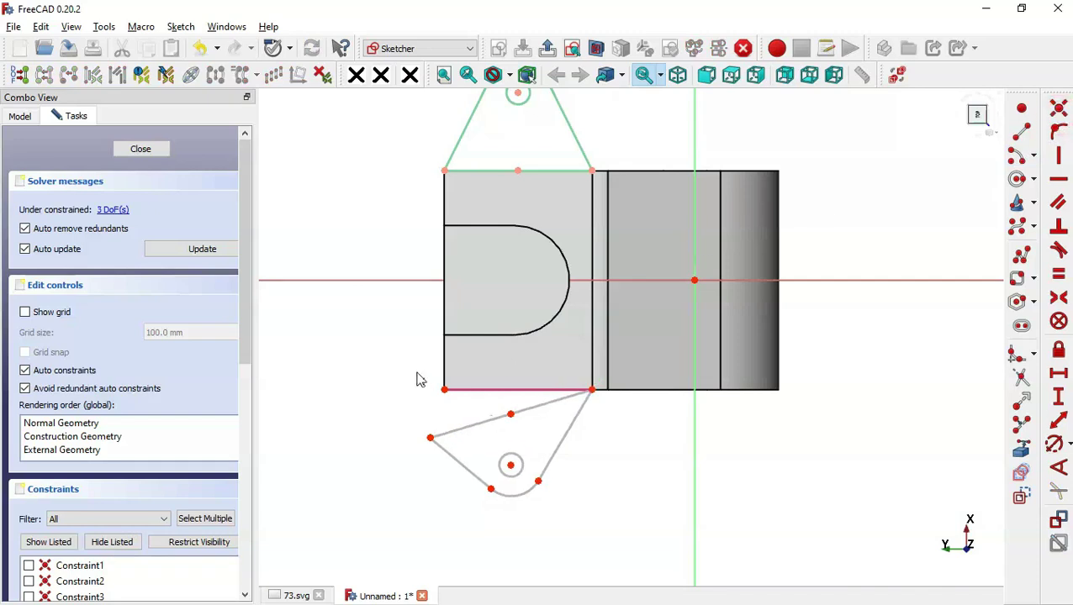
{"action": "left_click_drag", "start_coordinate": [410, 365], "coordinate": [462, 465]}
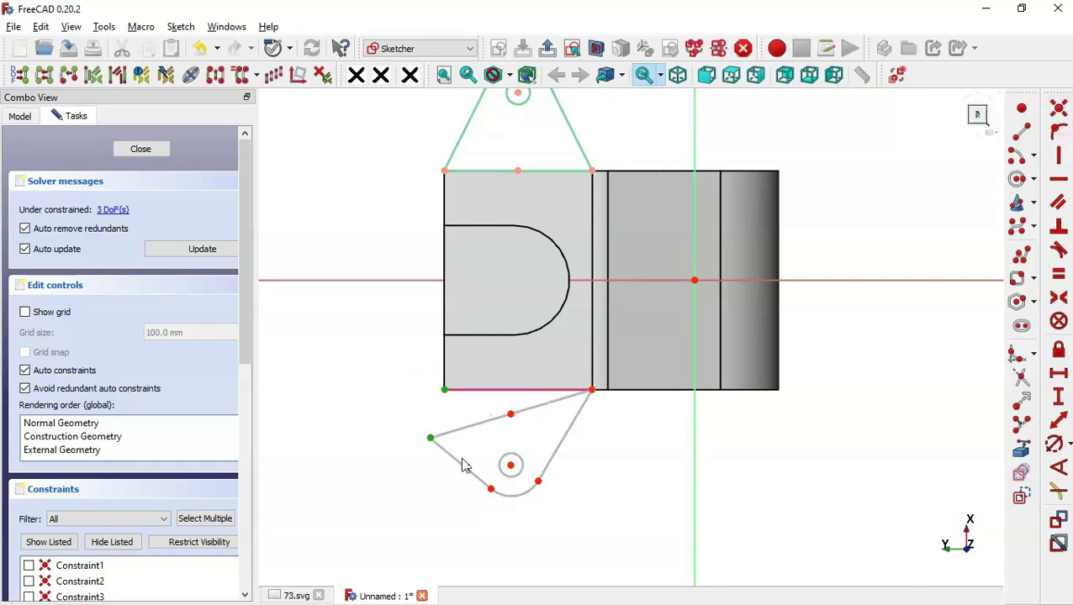
{"action": "left_click", "coordinate": [1064, 108]}
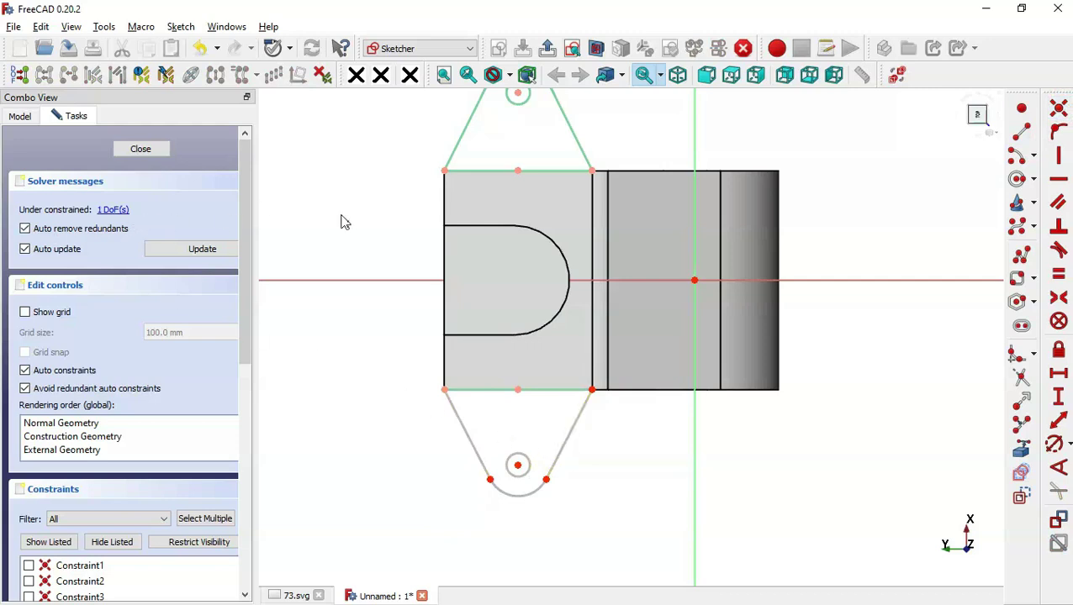
Constrain the matching slanted sides of the original and mirrored lugs to equal length and leave the sketch
{"action": "left_click", "coordinate": [582, 150]}
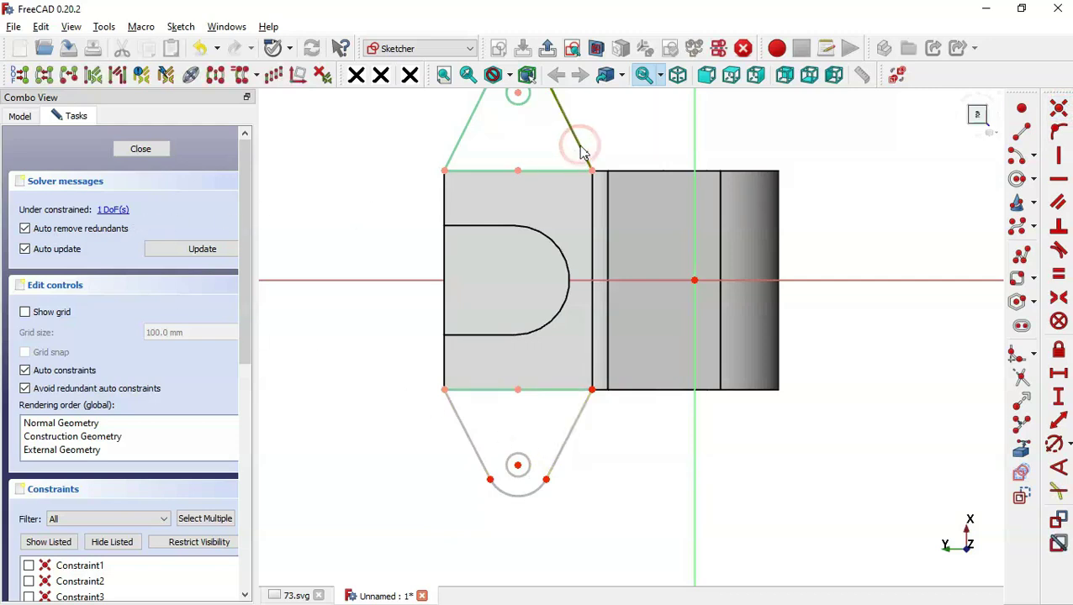
{"action": "left_click", "coordinate": [568, 440]}
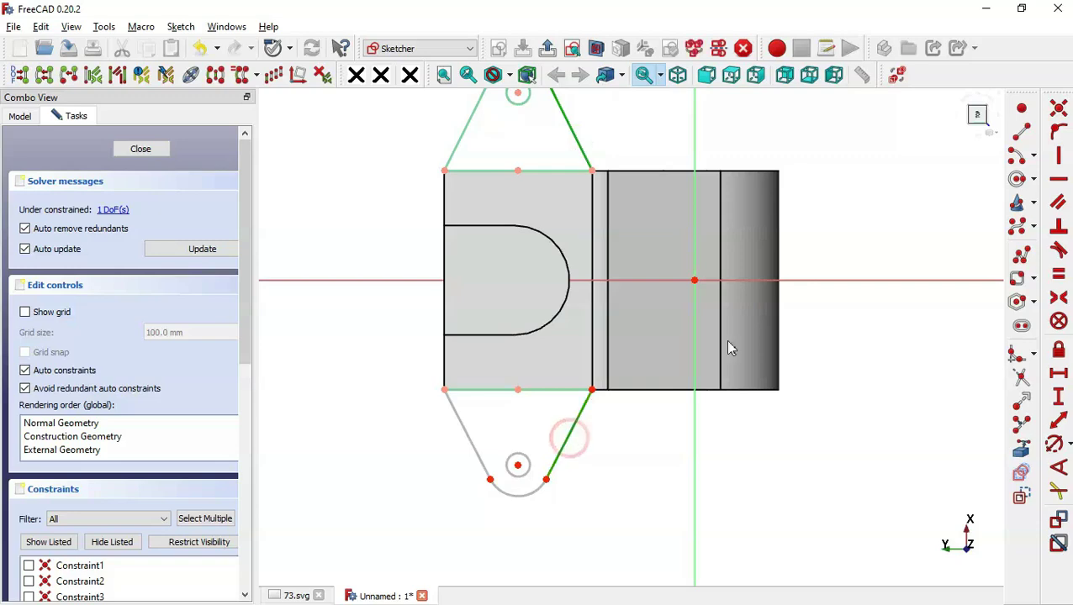
{"action": "left_click", "coordinate": [1057, 275]}
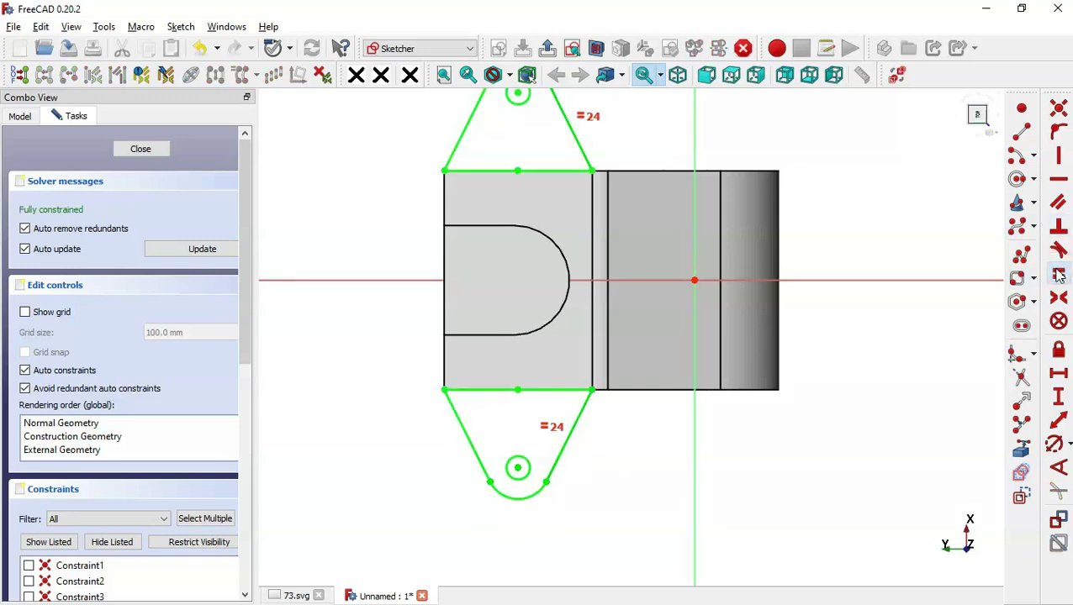
{"action": "left_click", "coordinate": [547, 48]}
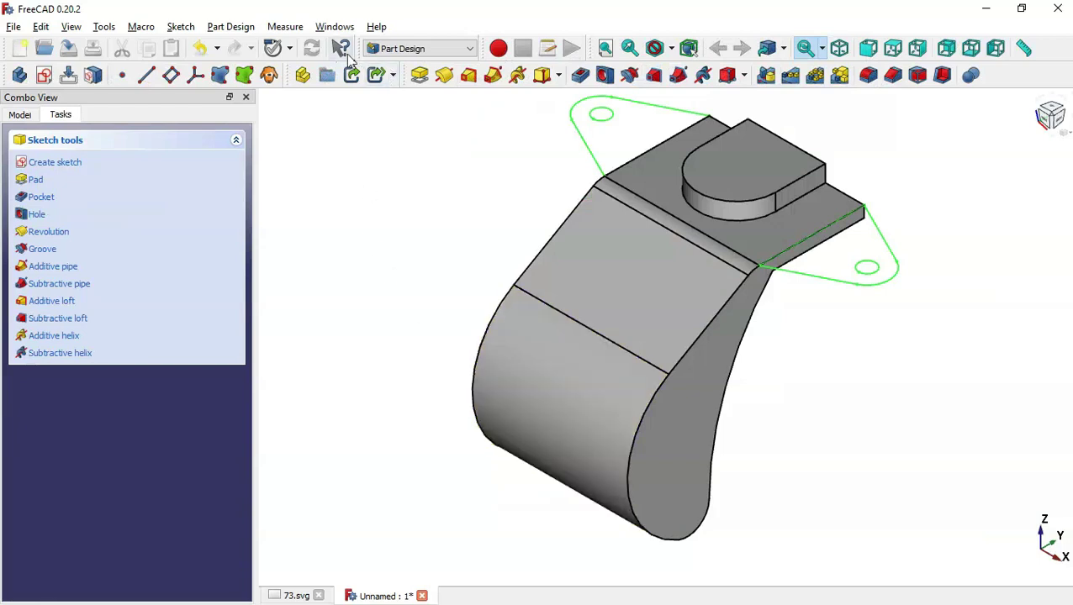
Pad both lugs 10 mm in the reversed direction, checking the thickness against the 73.svg drawing
{"action": "left_click", "coordinate": [423, 77]}
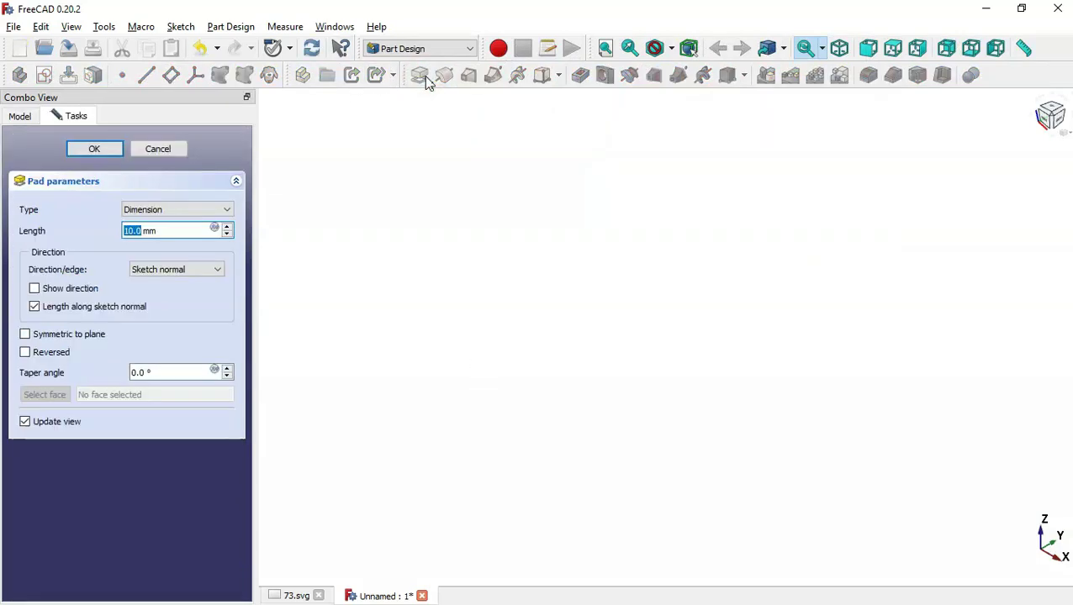
{"action": "left_click", "coordinate": [61, 354]}
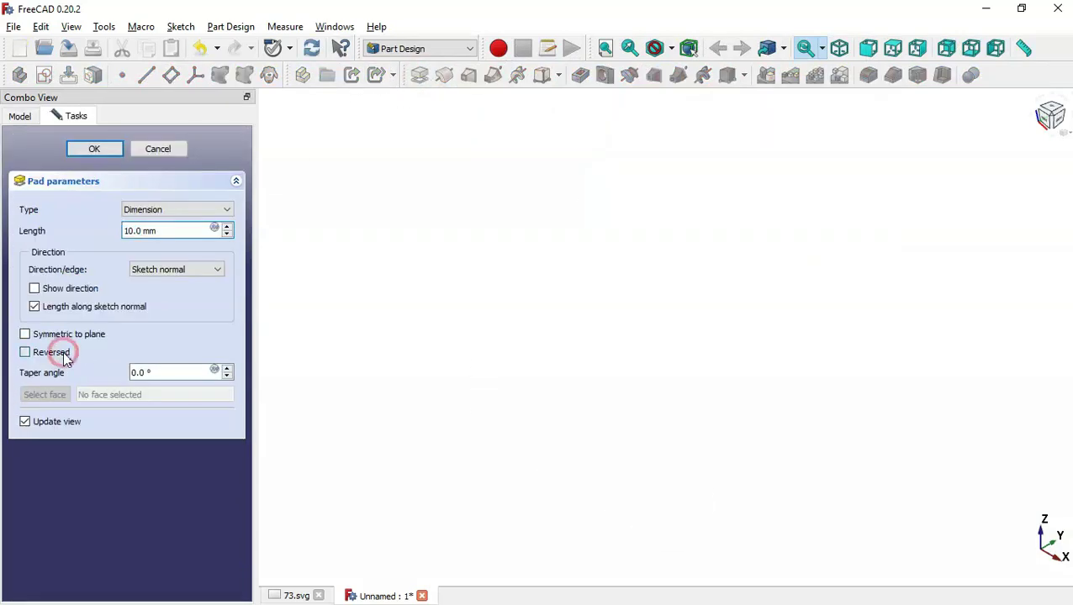
{"action": "mouse_move", "coordinate": [943, 472]}
{"action": "left_mouse_down"}
{"action": "mouse_move", "coordinate": [778, 371]}
{"action": "mouse_move", "coordinate": [794, 393]}
{"action": "left_mouse_up"}
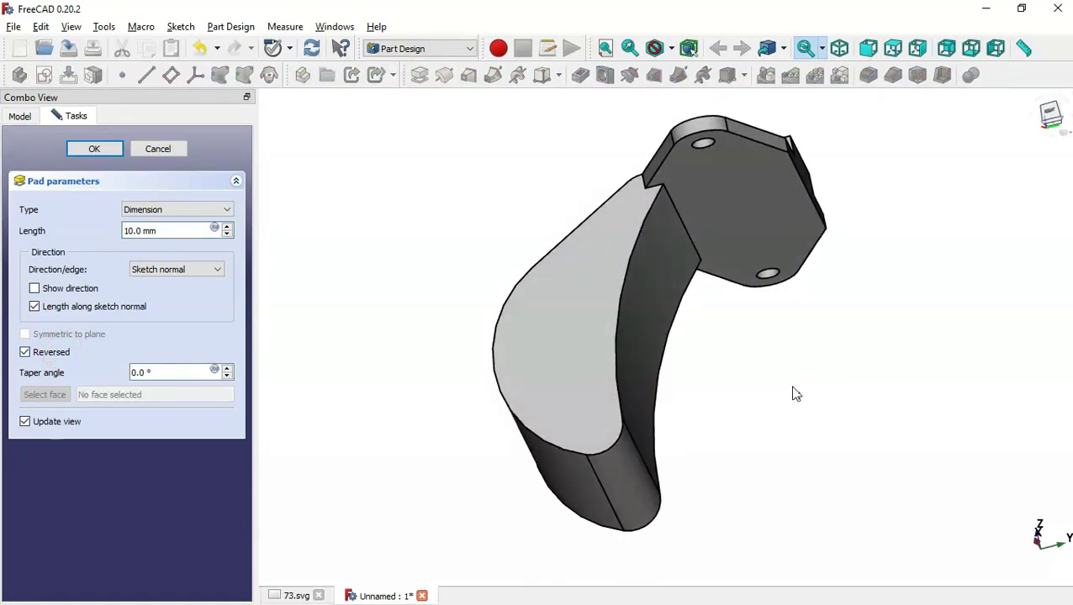
{"action": "key", "text": "ctrl+Tab"}
{"action": "left_click_drag", "start_coordinate": [594, 267], "coordinate": [623, 530]}
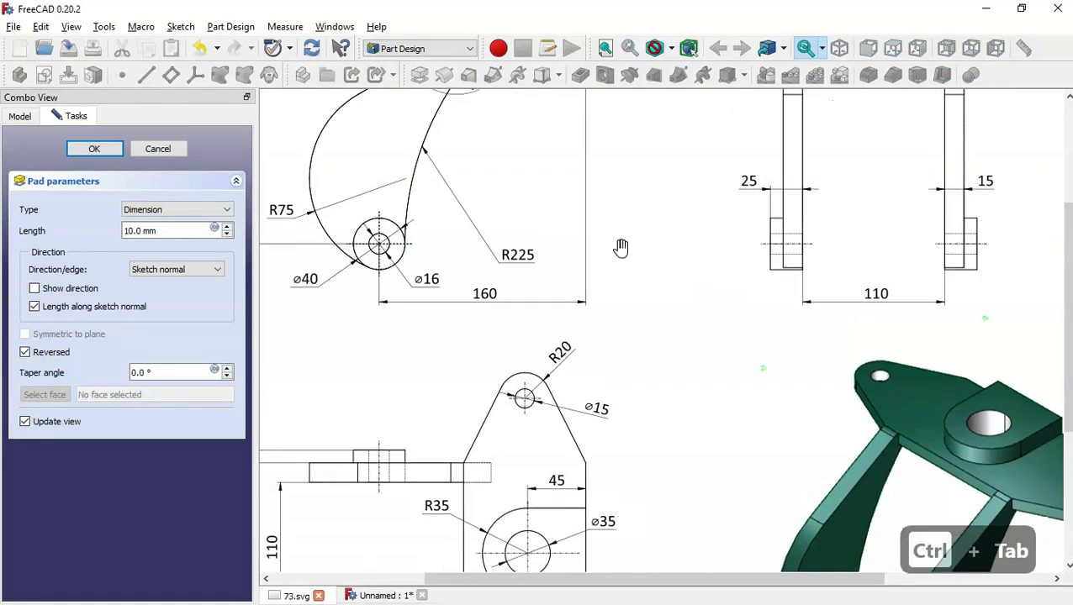
{"action": "left_click_drag", "start_coordinate": [619, 164], "coordinate": [630, 315]}
{"action": "key", "text": "ctrl+Tab"}
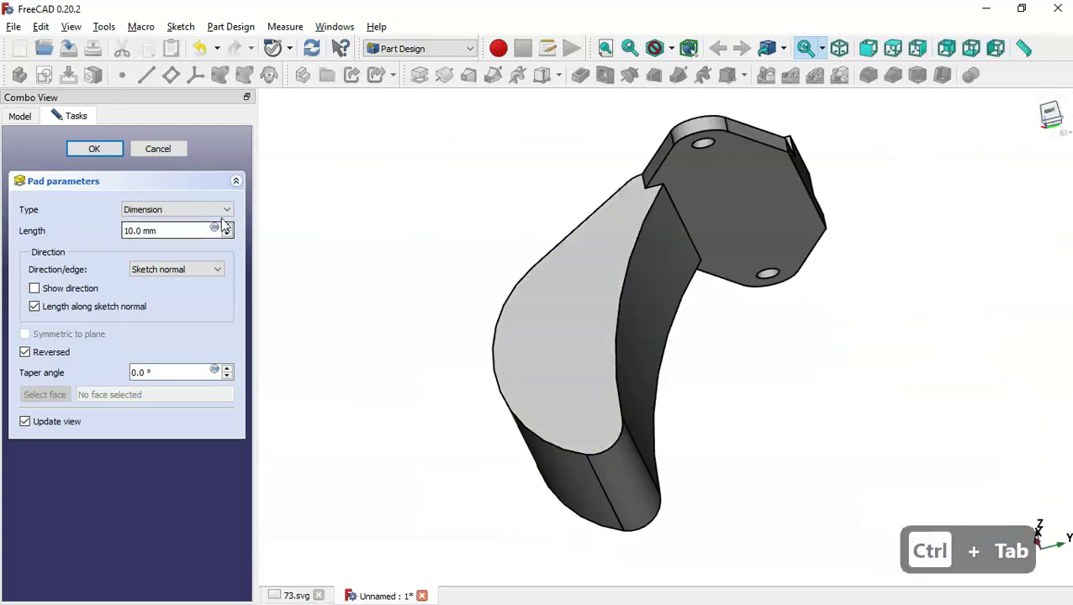
{"action": "left_click", "coordinate": [88, 151]}
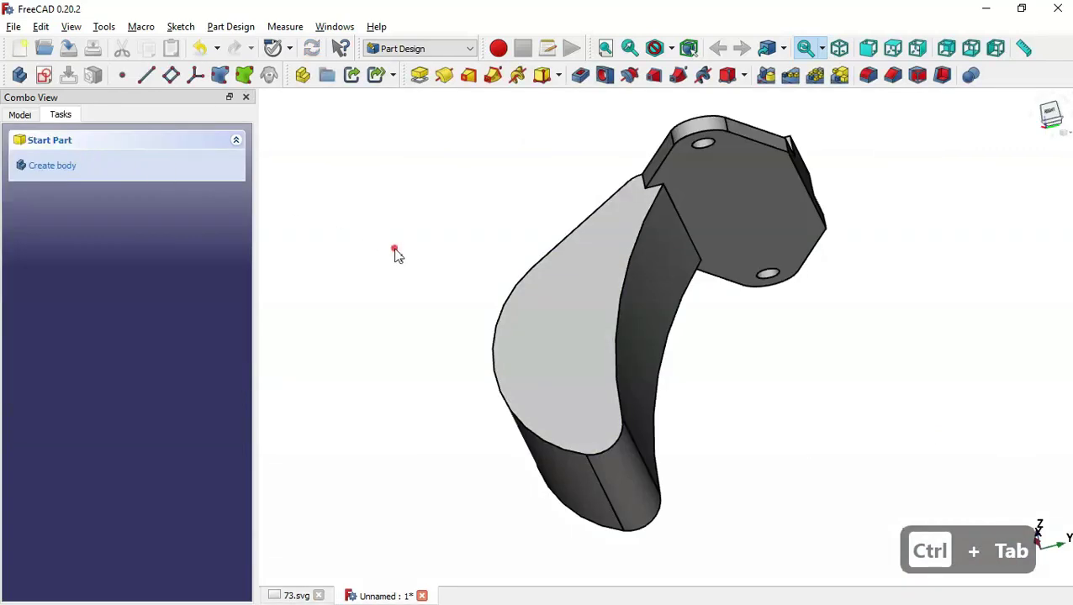
{"action": "key", "text": "Home"}
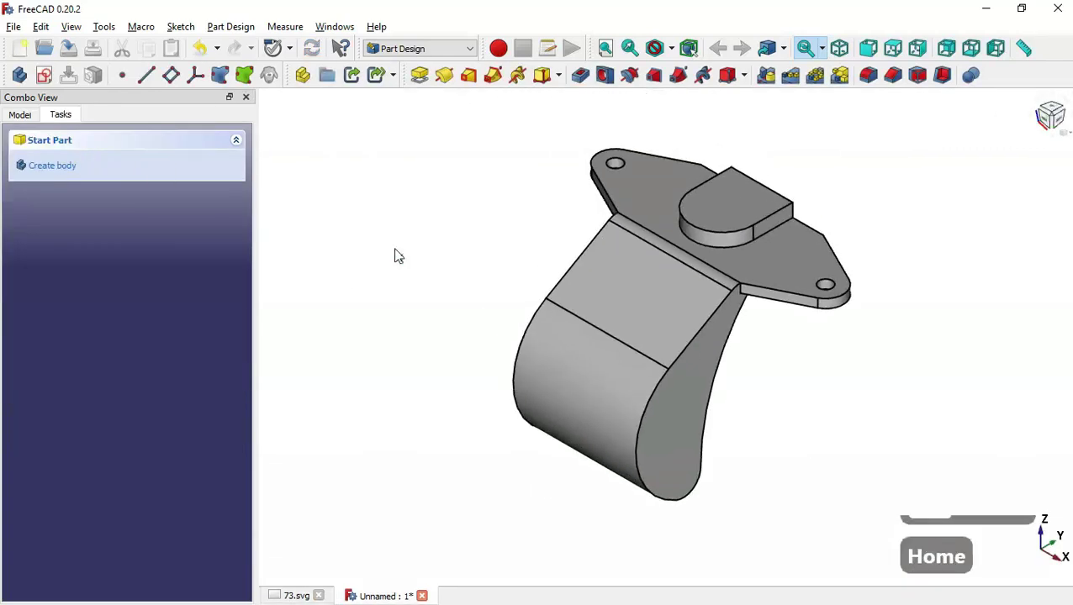
Check the leg-end boss dimensions in the drawing, create a sketch on the YZ plane and section the view at it
{"action": "key", "text": "ctrl+Tab"}
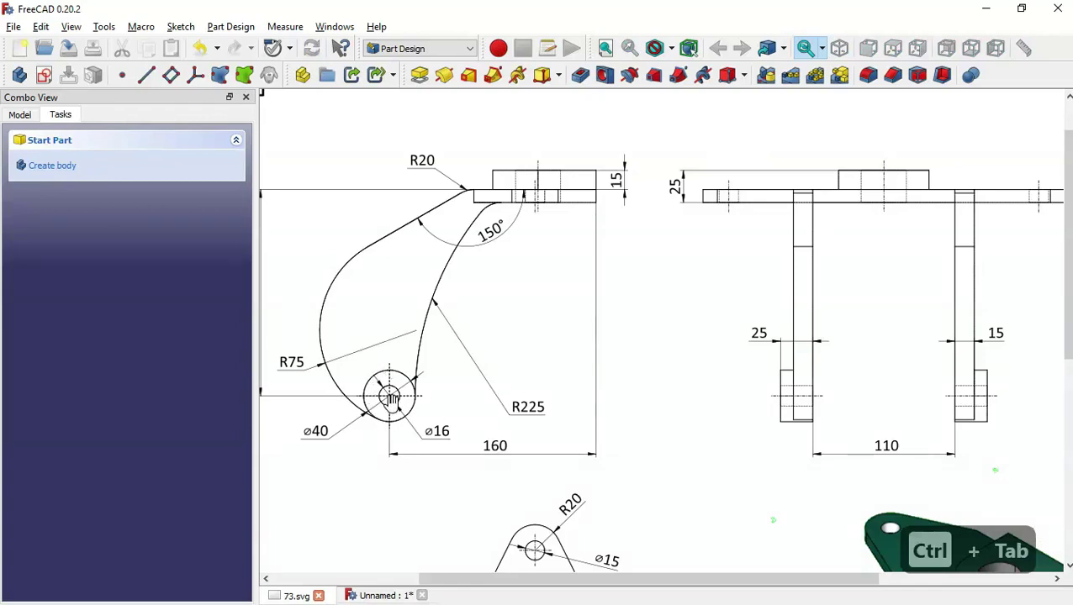
{"action": "left_click_drag", "start_coordinate": [598, 426], "coordinate": [694, 136]}
{"action": "left_click_drag", "start_coordinate": [754, 354], "coordinate": [765, 316]}
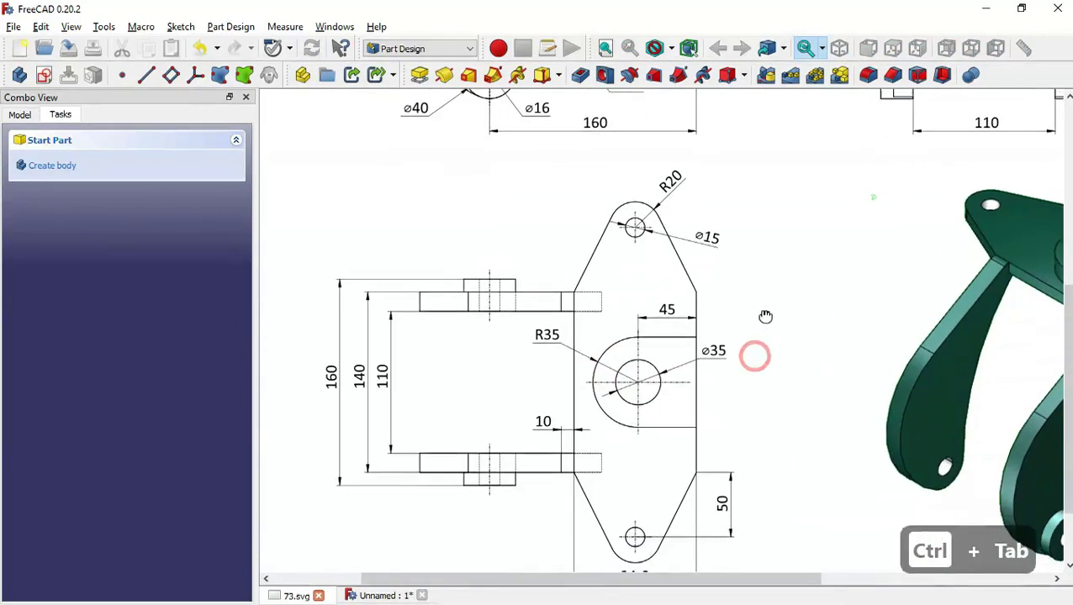
{"action": "key", "text": "ctrl+Tab"}
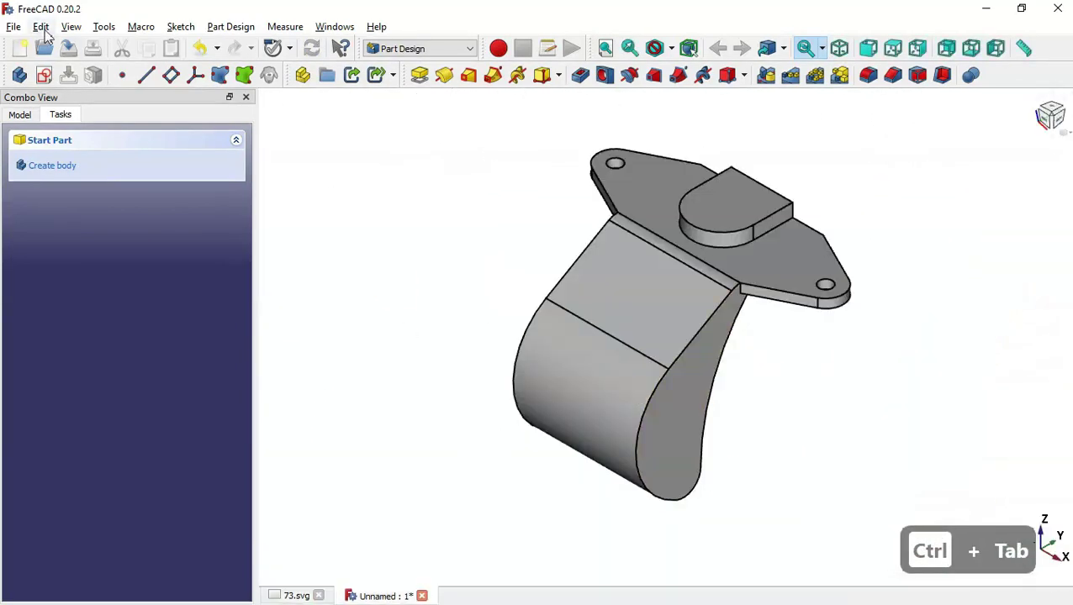
{"action": "left_click", "coordinate": [44, 74]}
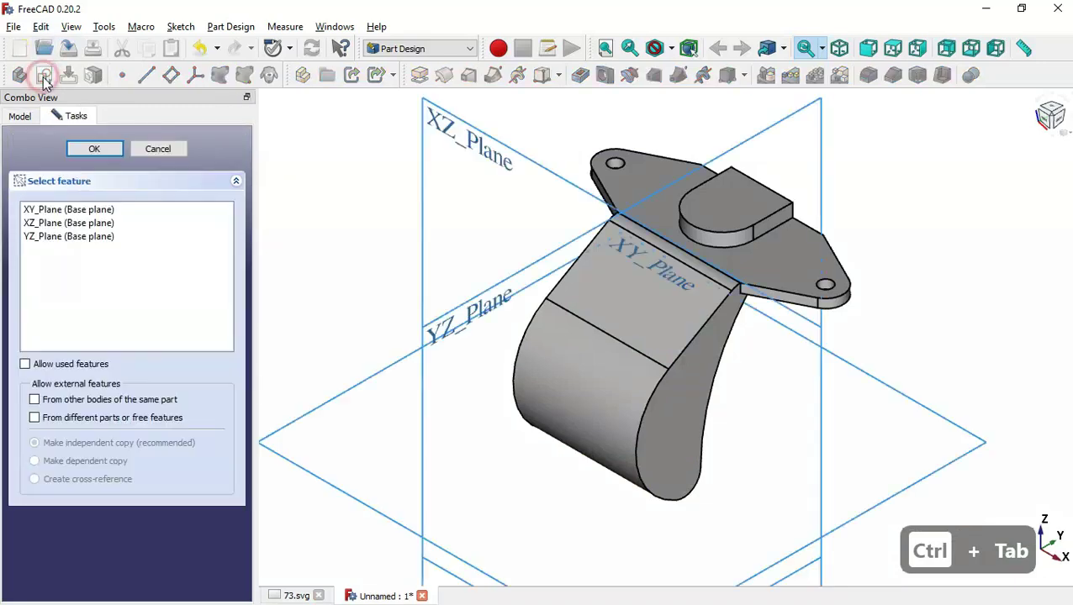
{"action": "left_click", "coordinate": [458, 325]}
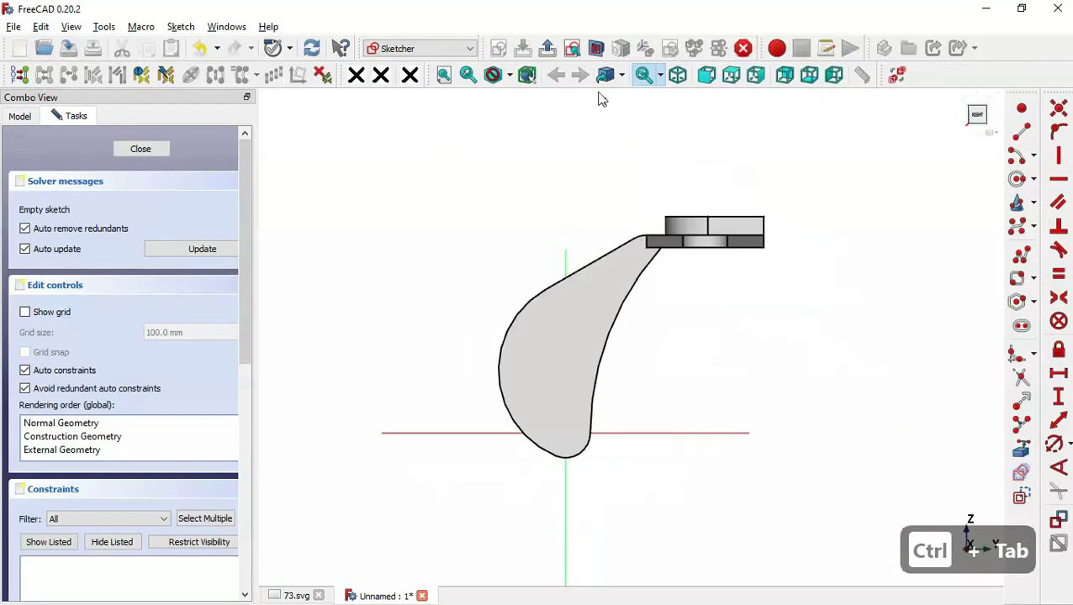
{"action": "left_click", "coordinate": [595, 48]}
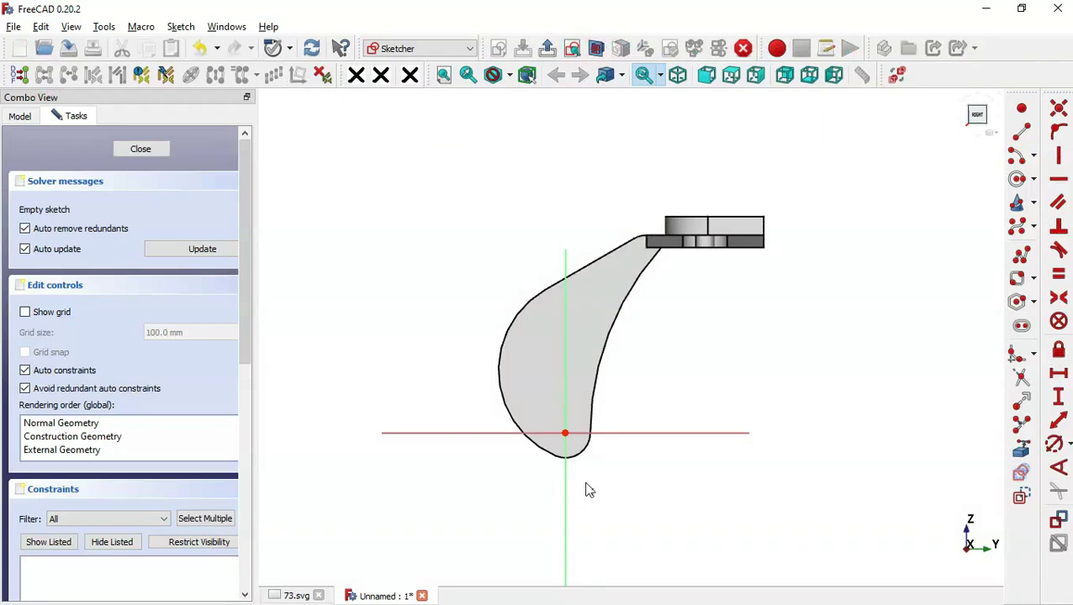
Project the leg's rounded lower edge, draw a circle centred on the origin through the arc's endpoint, and leave the sketch
{"action": "scroll", "coordinate": [614, 501], "scroll_direction": "up", "scroll_amount": 5}
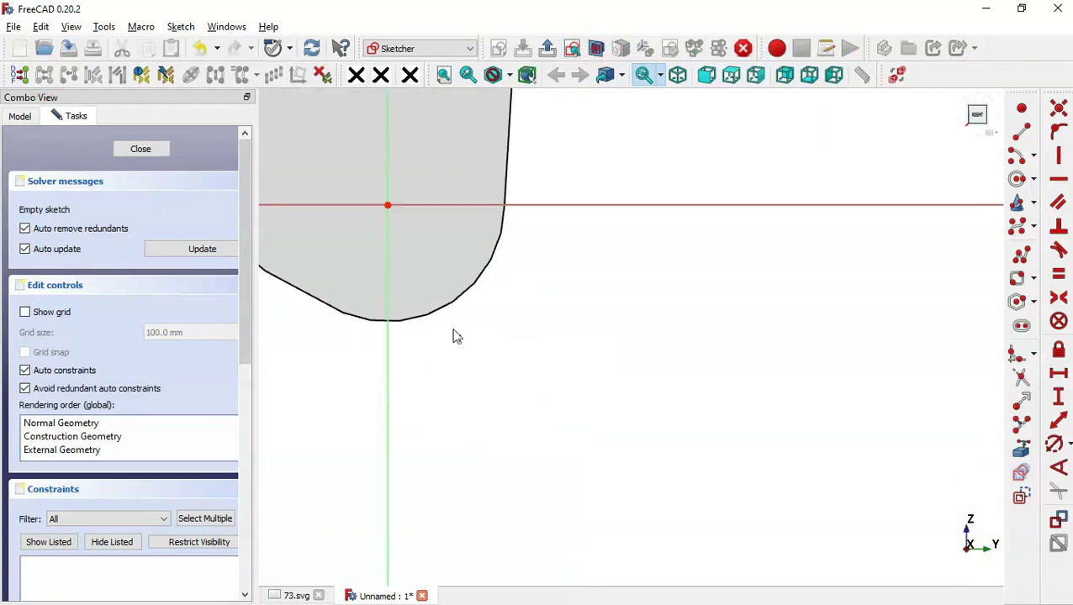
{"action": "left_click", "coordinate": [1019, 447]}
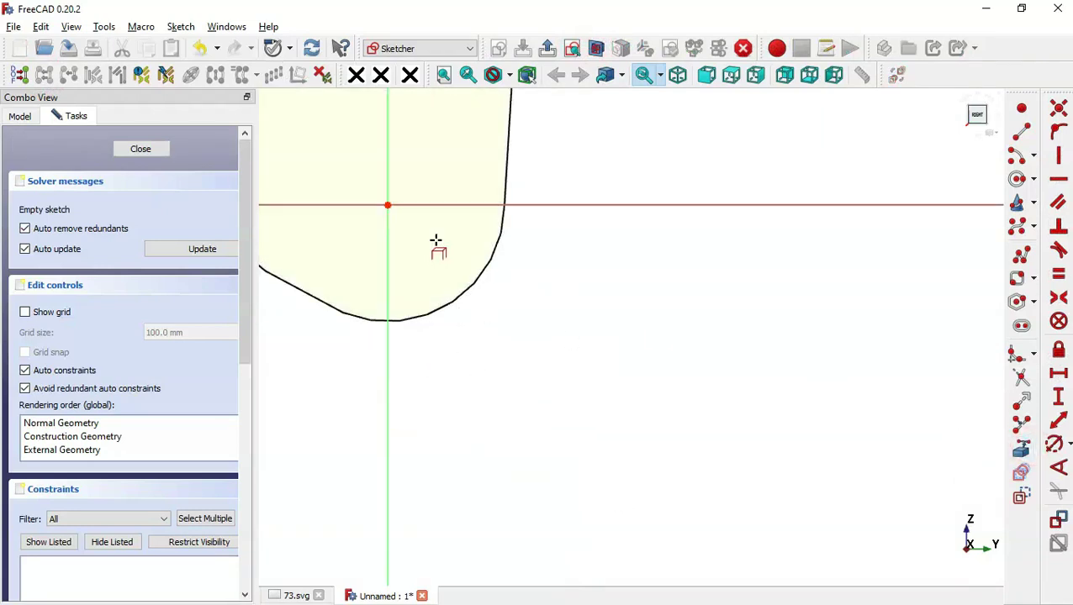
{"action": "left_click", "coordinate": [472, 284]}
{"action": "left_click", "coordinate": [1015, 177]}
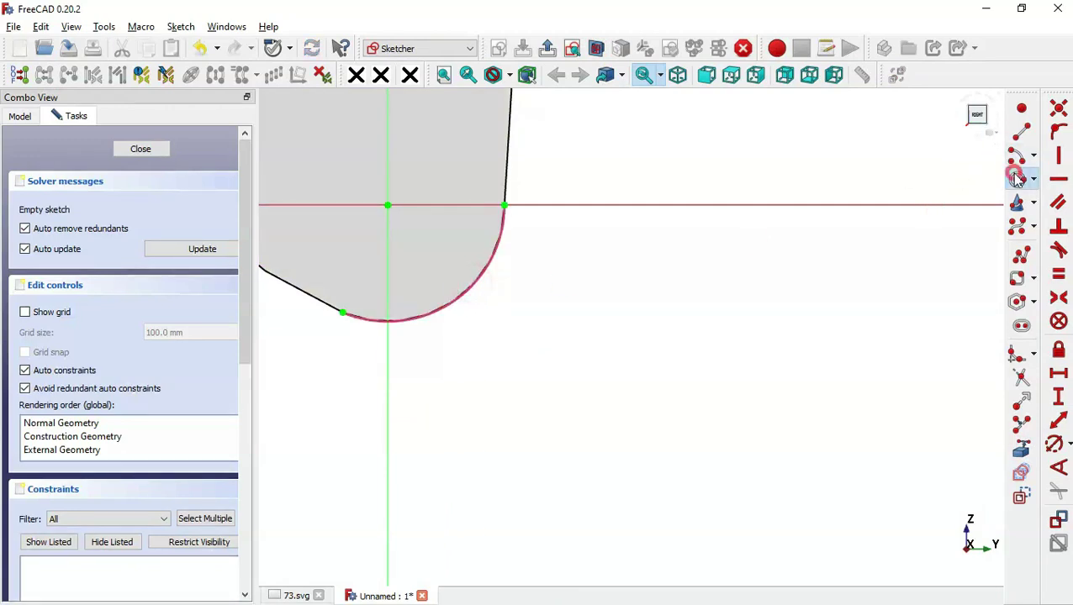
{"action": "left_click", "coordinate": [387, 204]}
{"action": "left_click", "coordinate": [502, 204]}
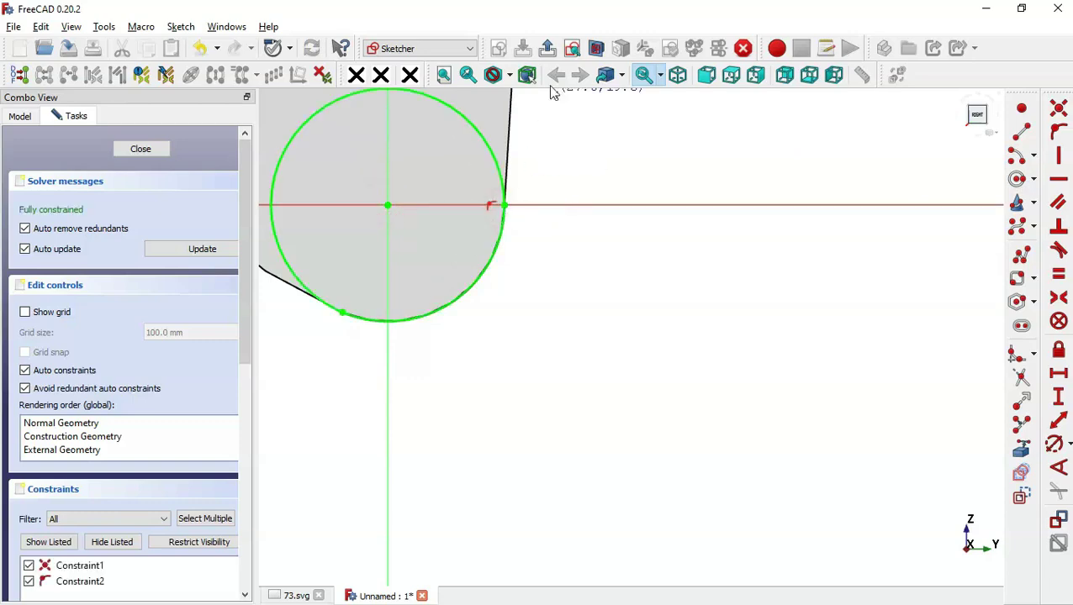
{"action": "left_click", "coordinate": [547, 48]}
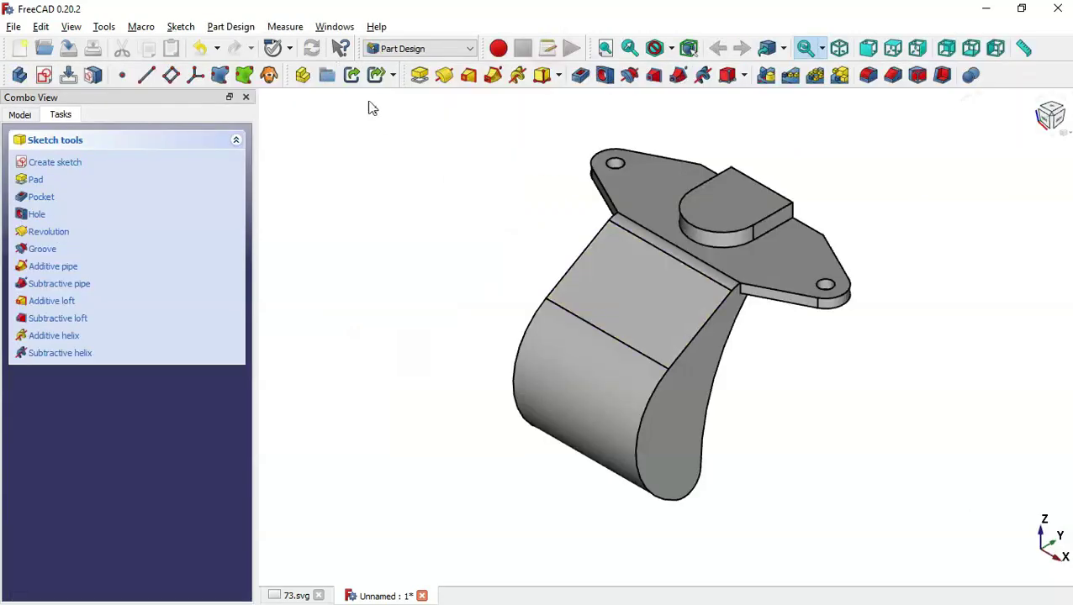
Pad the boss circle 160 mm symmetric to the sketch plane, taking the overall width from the drawing
{"action": "left_click", "coordinate": [427, 74]}
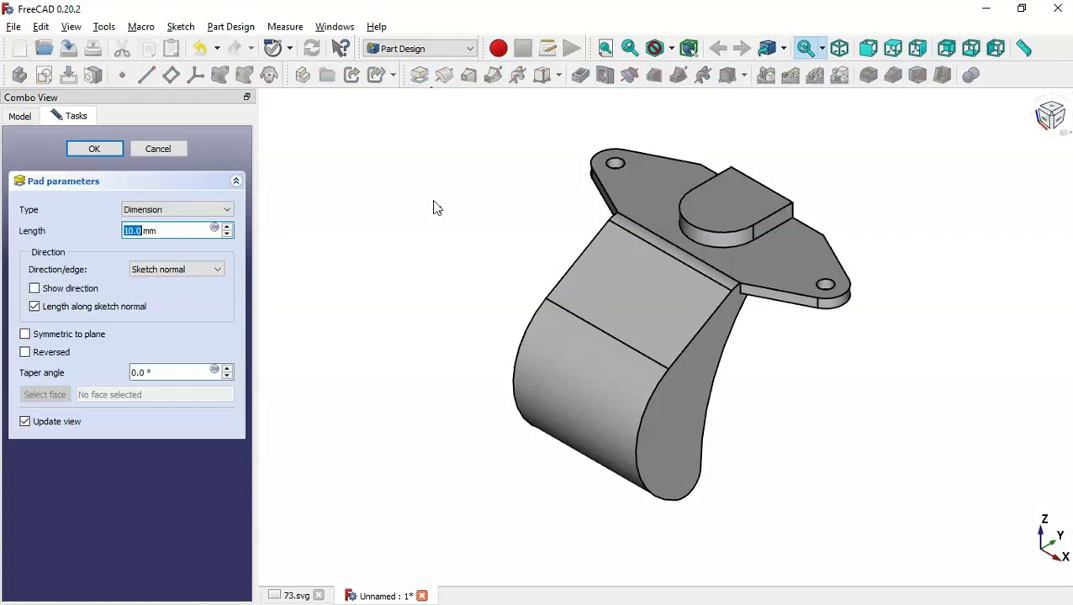
{"action": "left_click", "coordinate": [69, 335]}
{"action": "key", "text": "ctrl+Tab"}
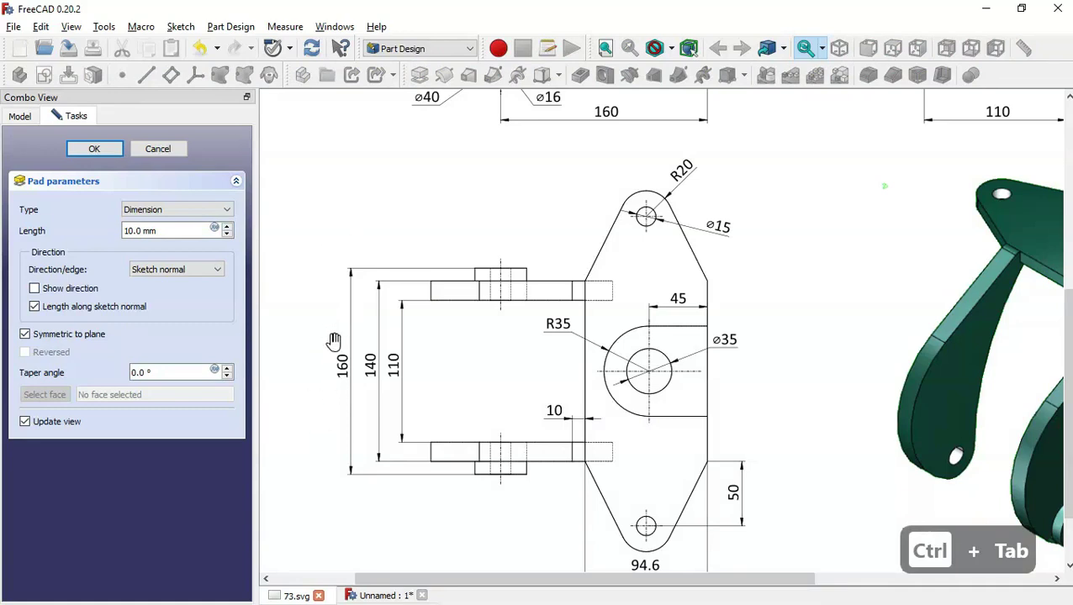
{"action": "key", "text": "ctrl+Tab"}
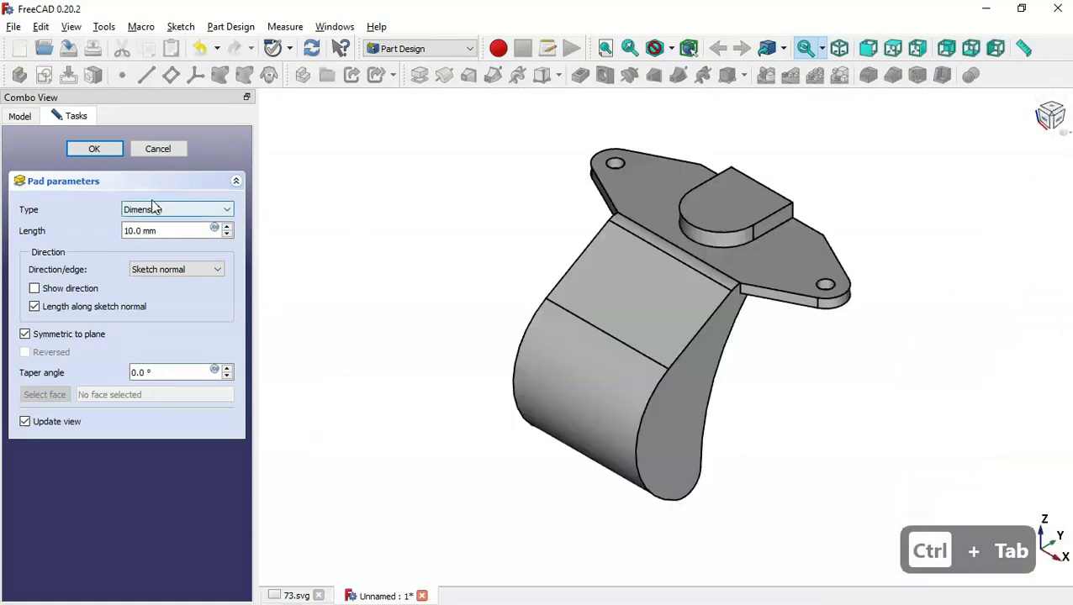
{"action": "left_click", "coordinate": [179, 228]}
{"action": "type", "text": "160"}
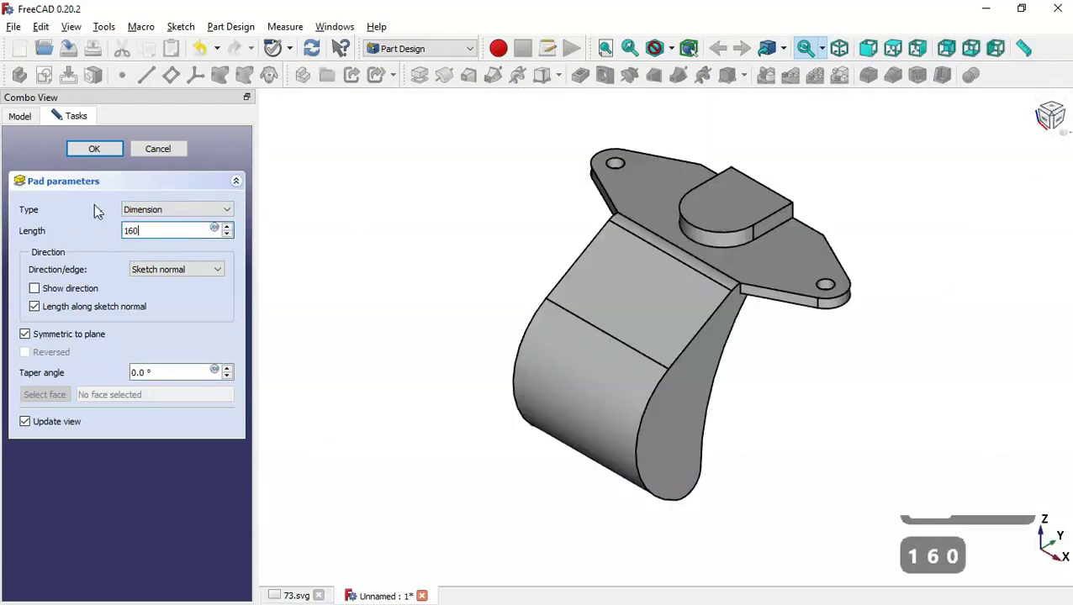
{"action": "key", "text": "Return"}
Start a hole on the circular end face of the leg-end boss and set its diameter to 16 mm, taken from the 73.svg drawing
{"action": "middle_click_drag", "start_coordinate": [414, 391], "coordinate": [446, 379]}
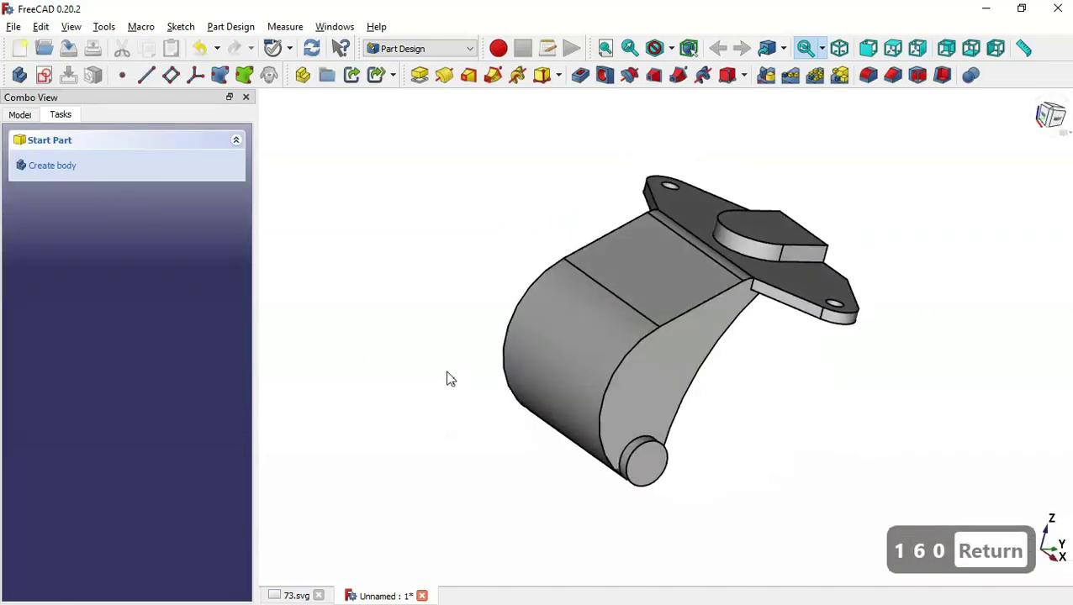
{"action": "left_click", "coordinate": [656, 471]}
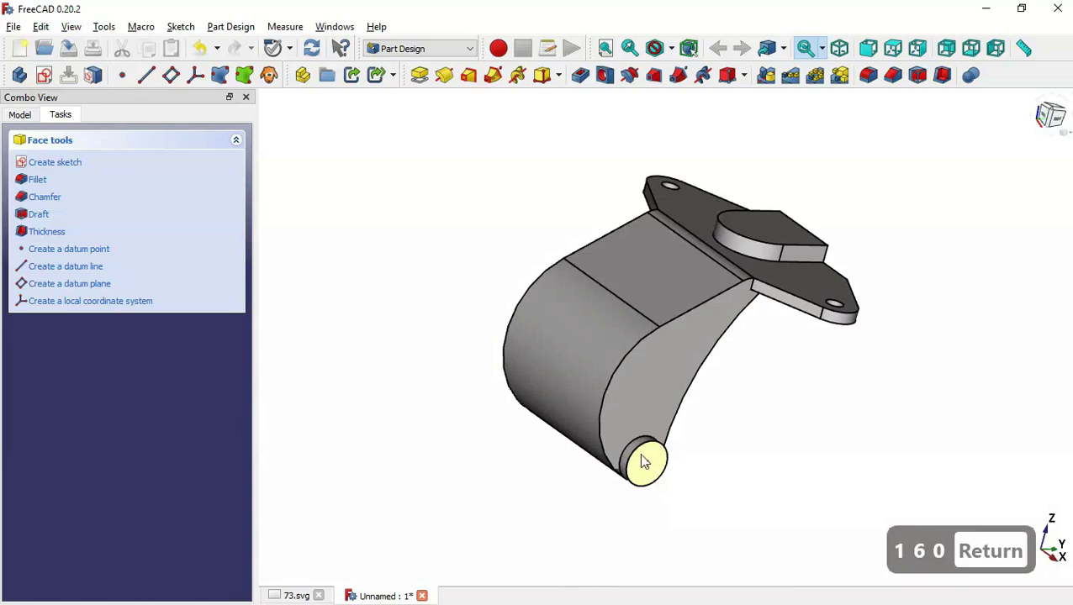
{"action": "left_click", "coordinate": [604, 77]}
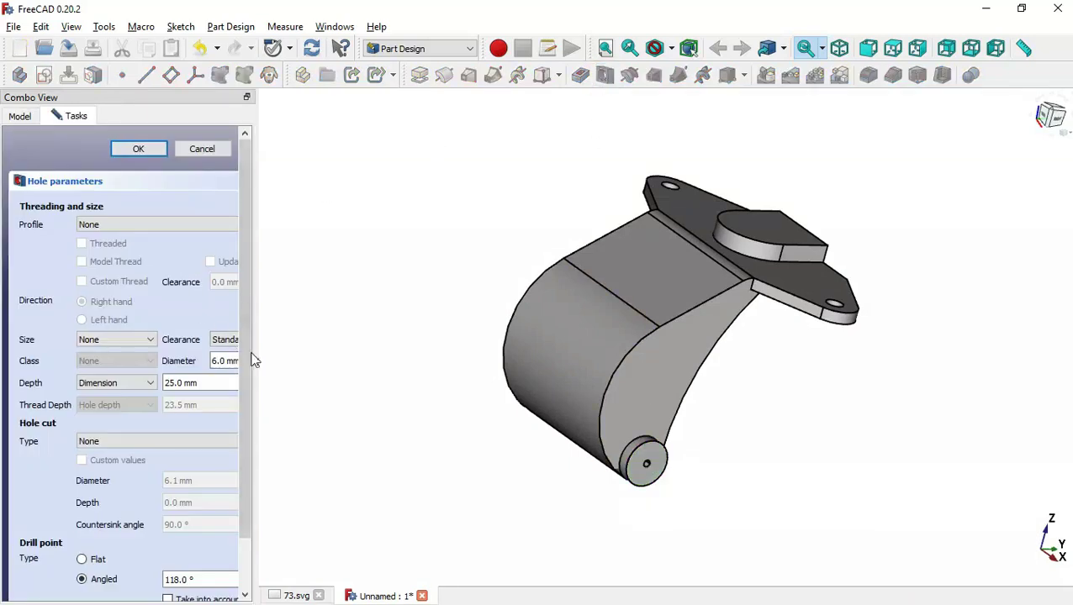
{"action": "left_click_drag", "start_coordinate": [257, 349], "coordinate": [326, 356]}
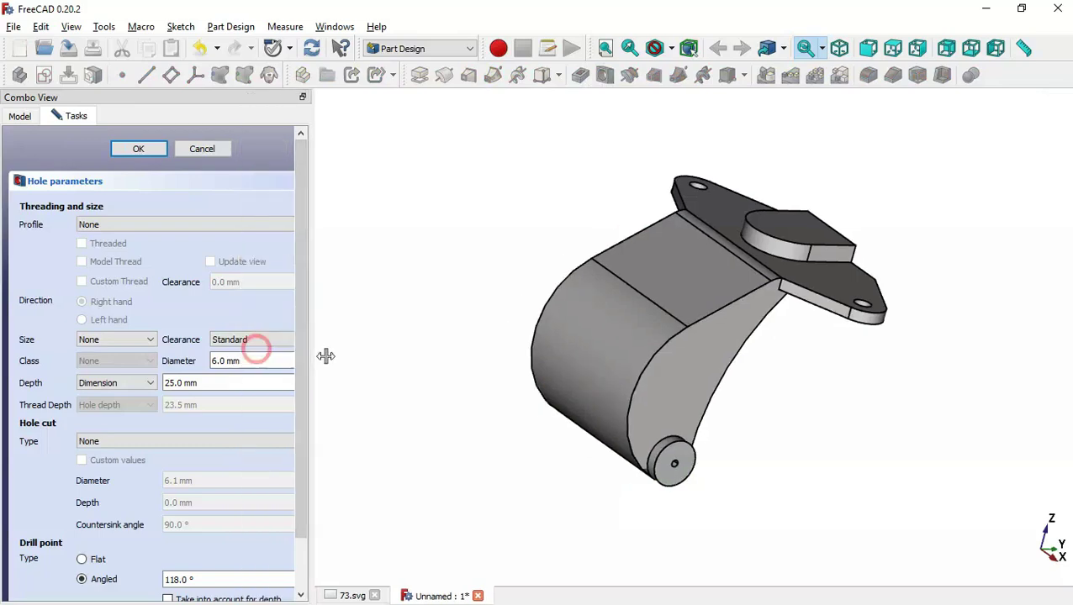
{"action": "triple_click", "coordinate": [258, 362]}
{"action": "key", "text": "ctrl+Tab"}
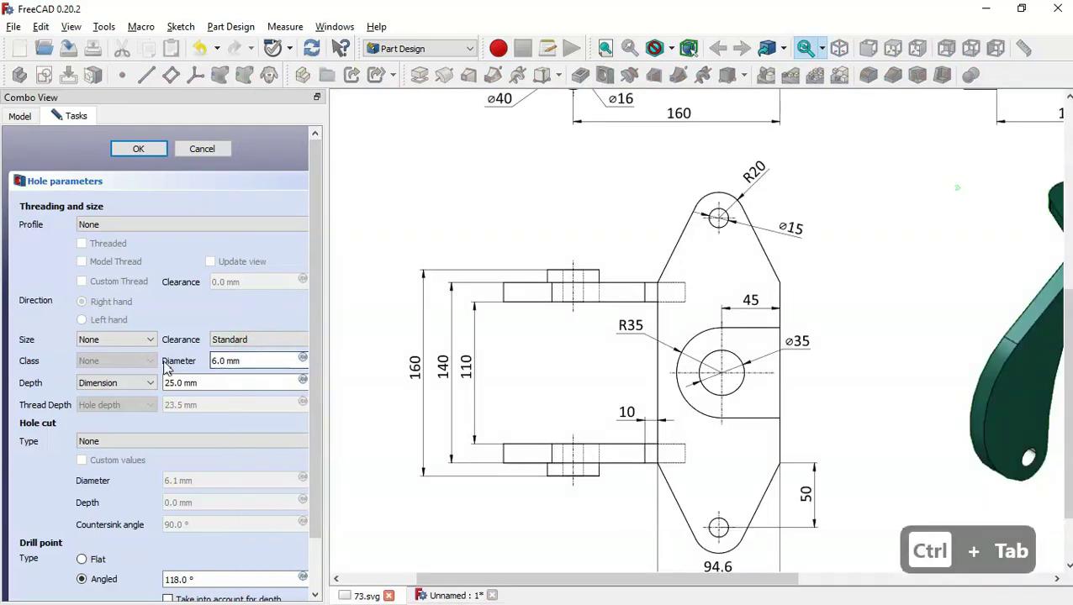
{"action": "left_click_drag", "start_coordinate": [606, 294], "coordinate": [610, 422]}
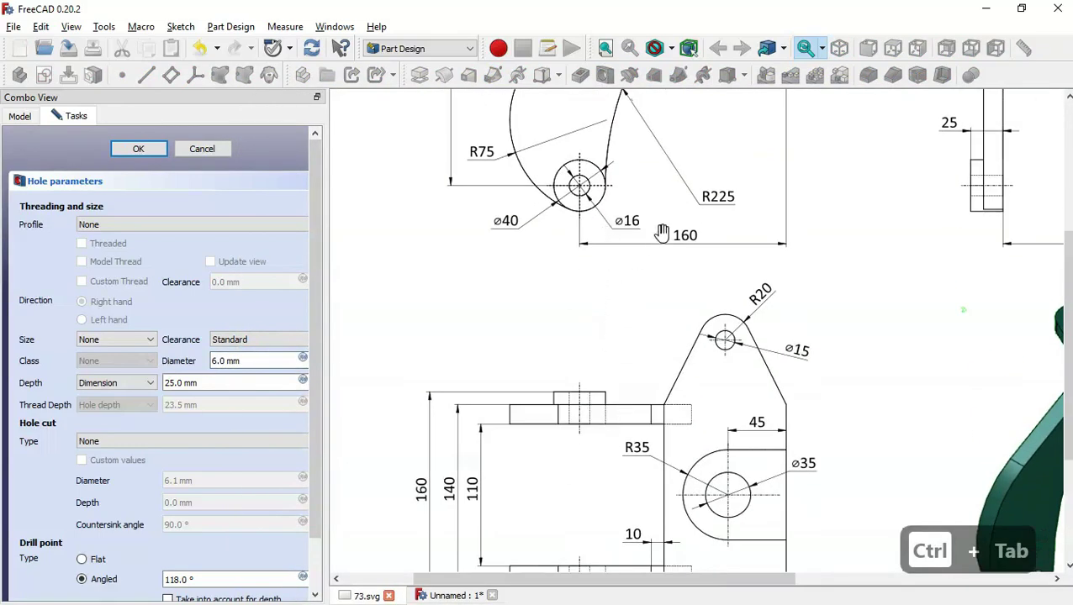
{"action": "key", "text": "ctrl+Tab"}
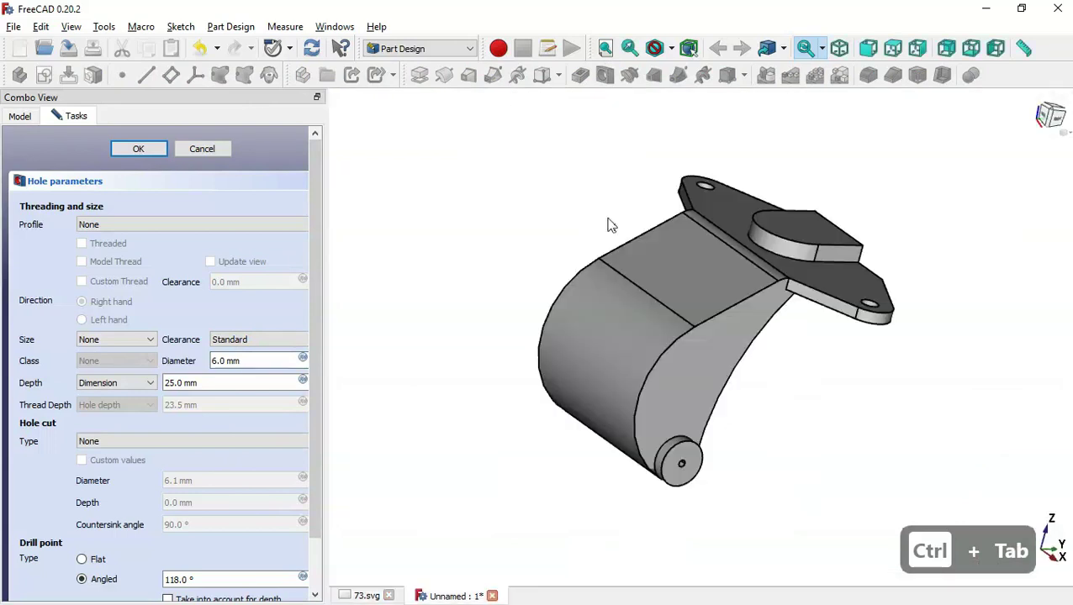
{"action": "scroll", "coordinate": [253, 360], "scroll_direction": "down", "scroll_amount": 1}
{"action": "triple_click", "coordinate": [252, 360]}
{"action": "type", "text": "16"}
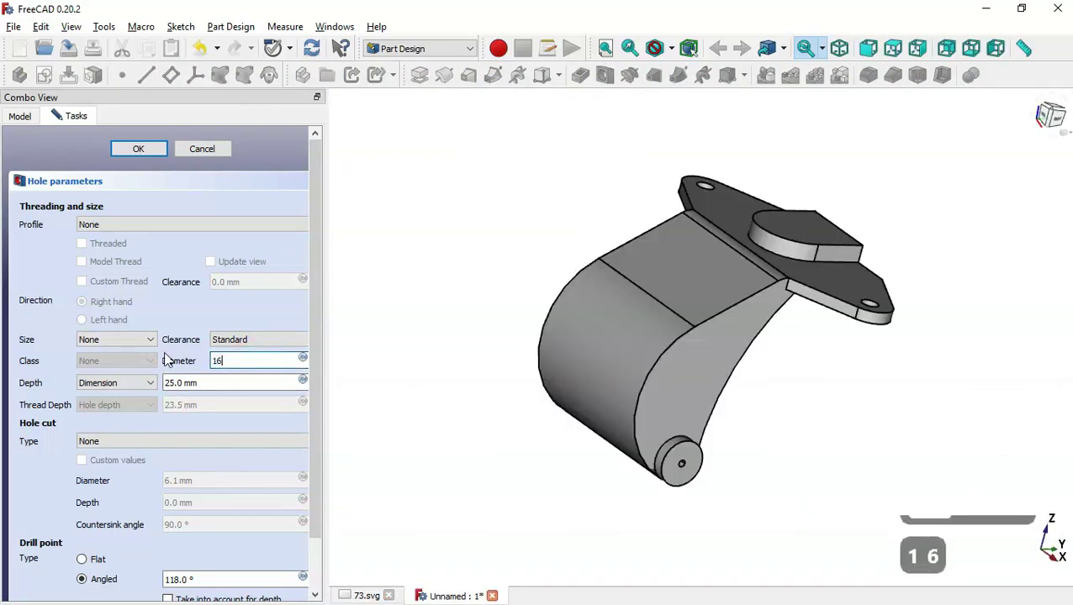
Set the boss hole's depth to Through all, inspect the boss from the other side and accept the hole
{"action": "left_click", "coordinate": [141, 383]}
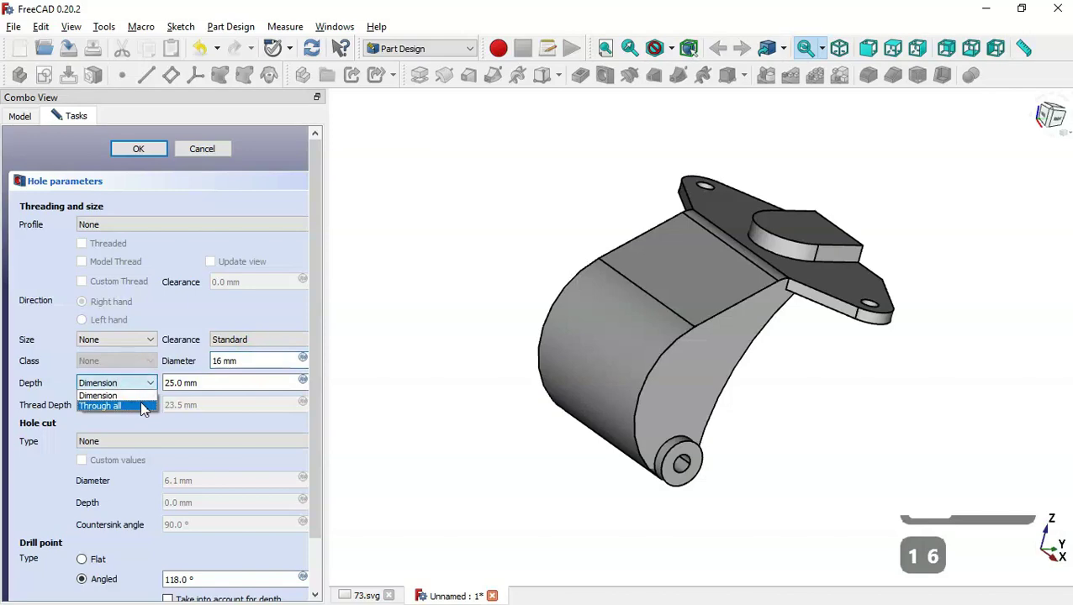
{"action": "left_click", "coordinate": [140, 405]}
{"action": "left_click_drag", "start_coordinate": [527, 366], "coordinate": [588, 311]}
{"action": "left_click", "coordinate": [148, 154]}
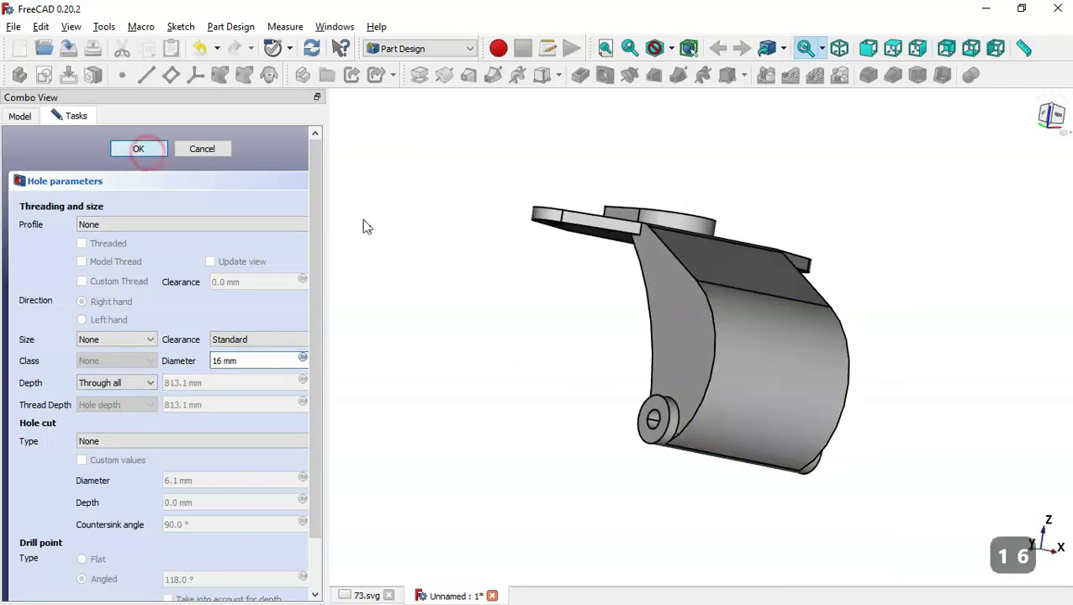
{"action": "key", "text": "Home"}
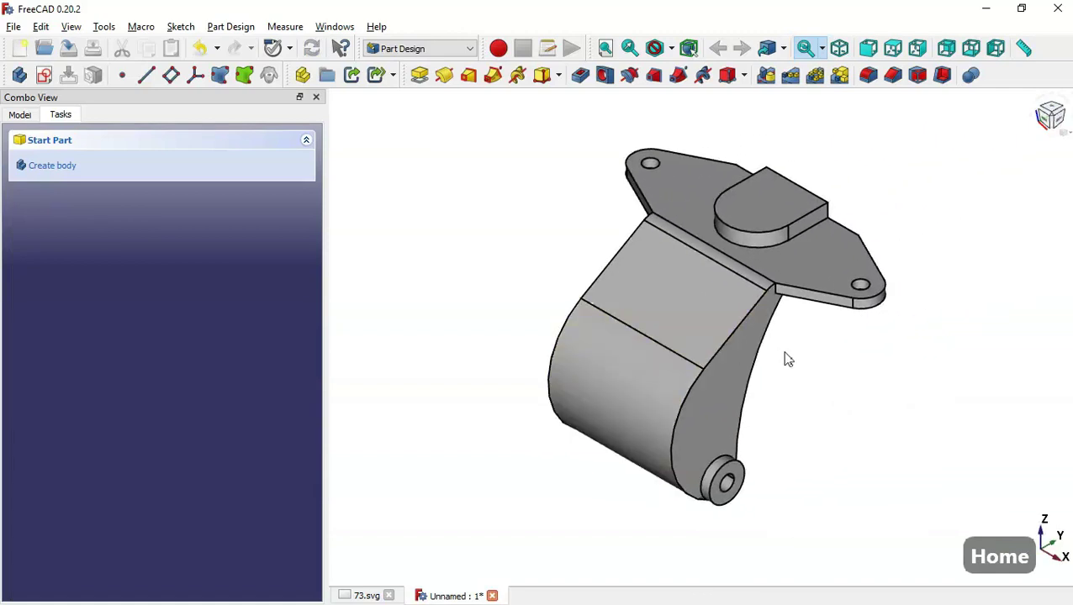
Fillet the edge where the leg's concave face meets the plate's underside with a 20 mm radius, checking the junction in the drawing
{"action": "left_click_drag", "start_coordinate": [886, 387], "coordinate": [690, 316]}
{"action": "key", "text": "ctrl+Tab"}
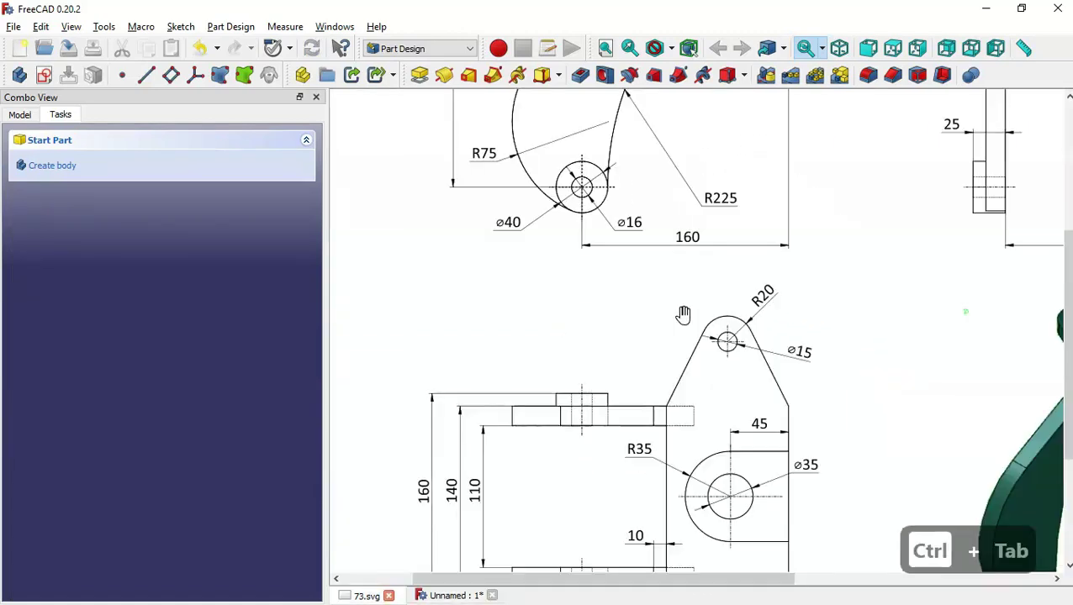
{"action": "left_click_drag", "start_coordinate": [587, 242], "coordinate": [593, 383]}
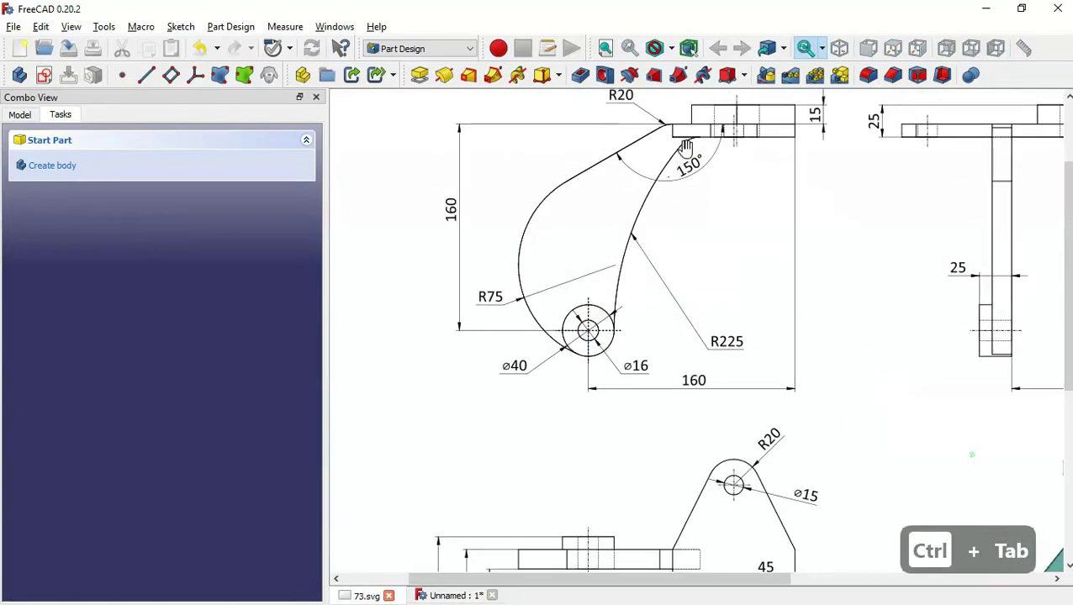
{"action": "key", "text": "ctrl+Tab"}
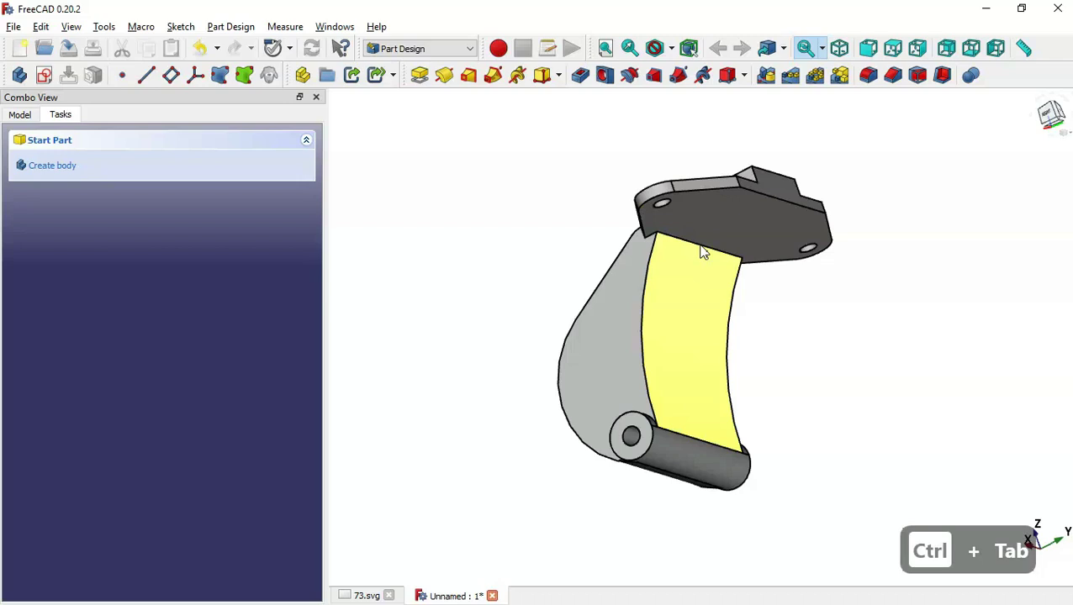
{"action": "scroll", "coordinate": [704, 252], "scroll_direction": "up", "scroll_amount": 3}
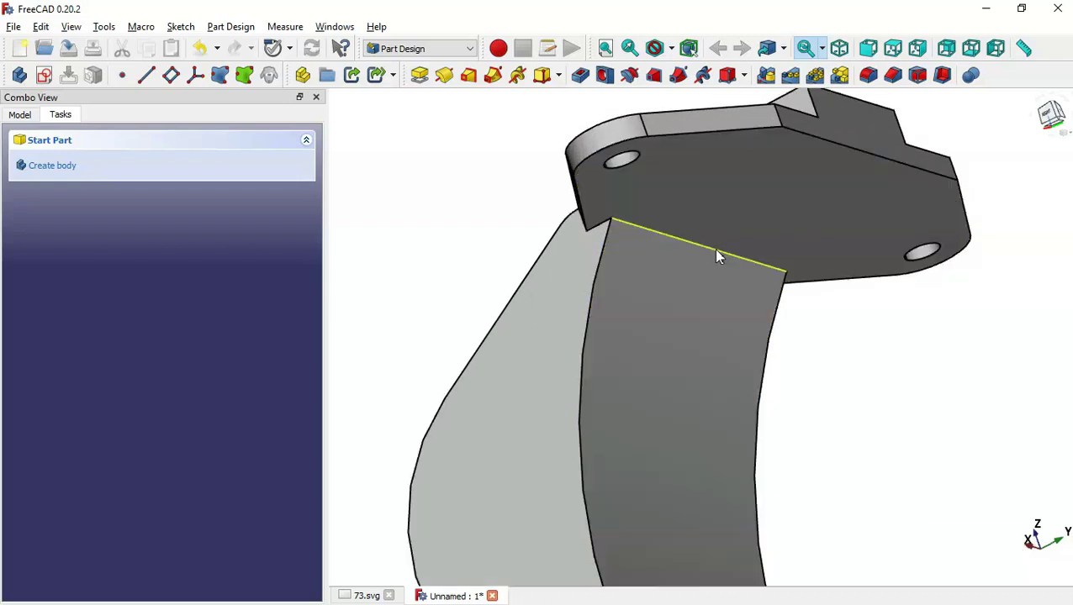
{"action": "left_click", "coordinate": [715, 251]}
{"action": "left_click", "coordinate": [868, 76]}
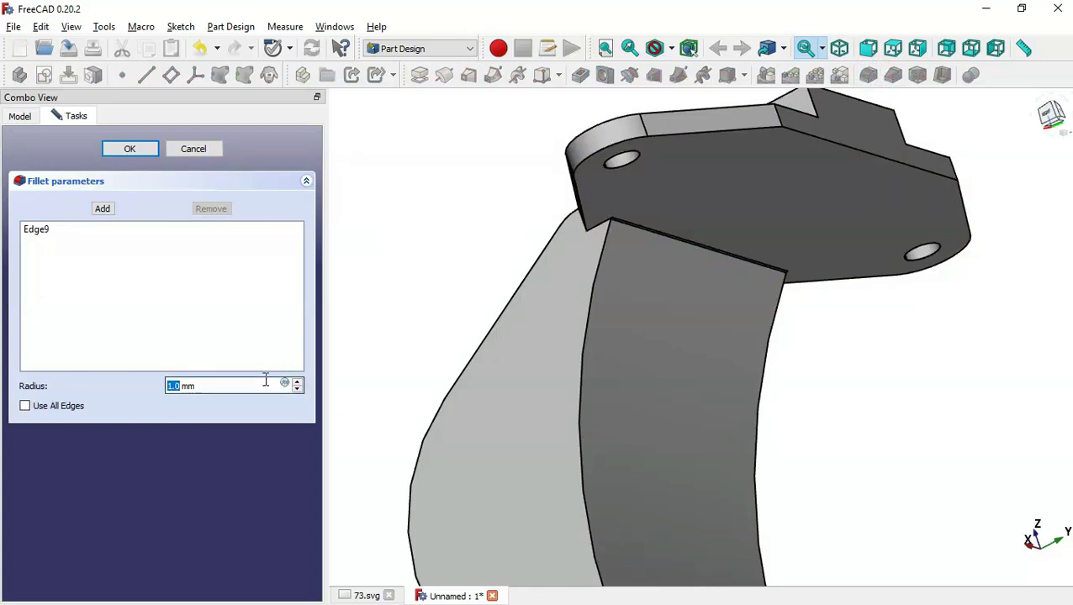
{"action": "key", "text": "ctrl+Tab"}
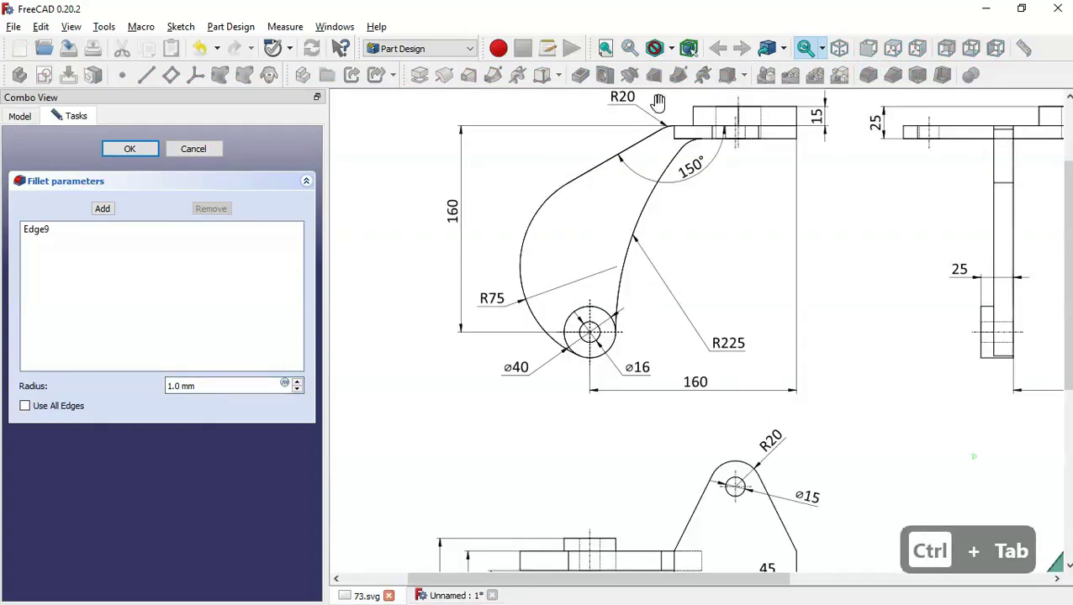
{"action": "key", "text": "ctrl+Tab"}
{"action": "left_click_drag", "start_coordinate": [227, 383], "coordinate": [161, 374]}
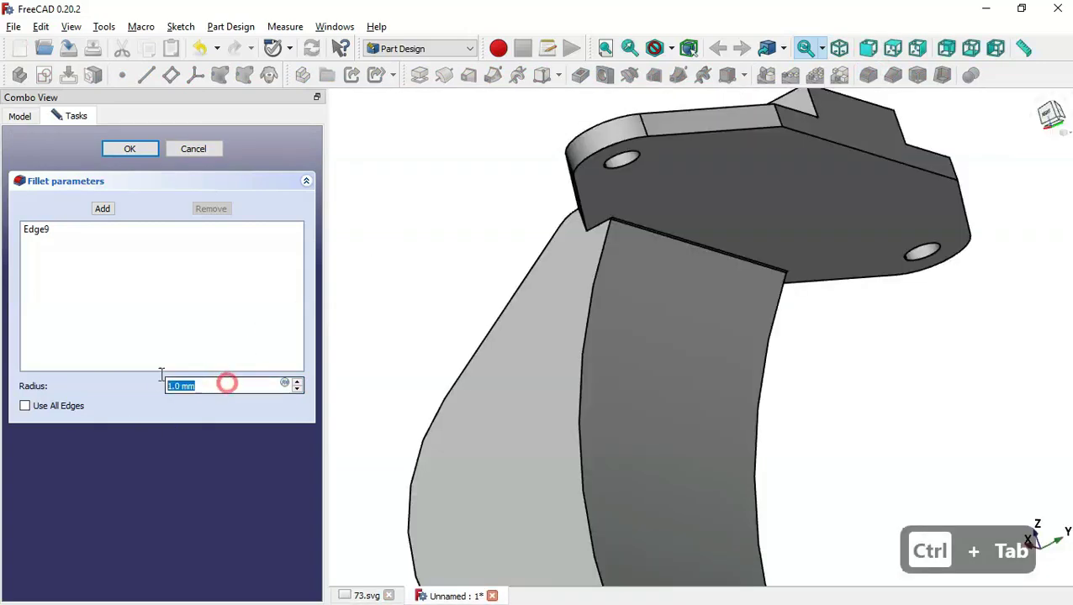
{"action": "type", "text": "20"}
{"action": "key", "text": "Return"}
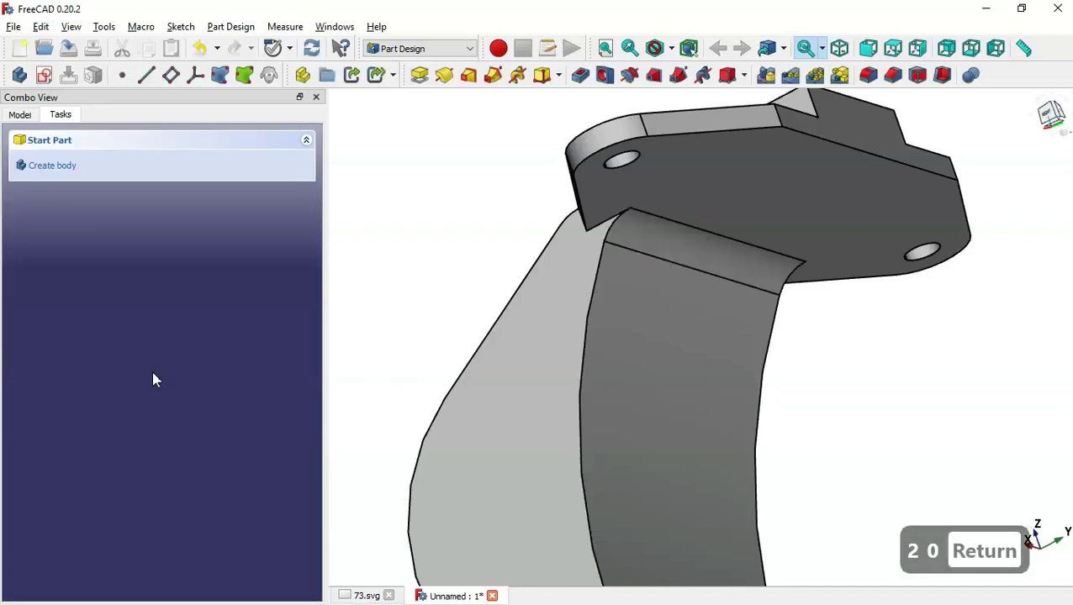
{"action": "key", "text": "Home"}
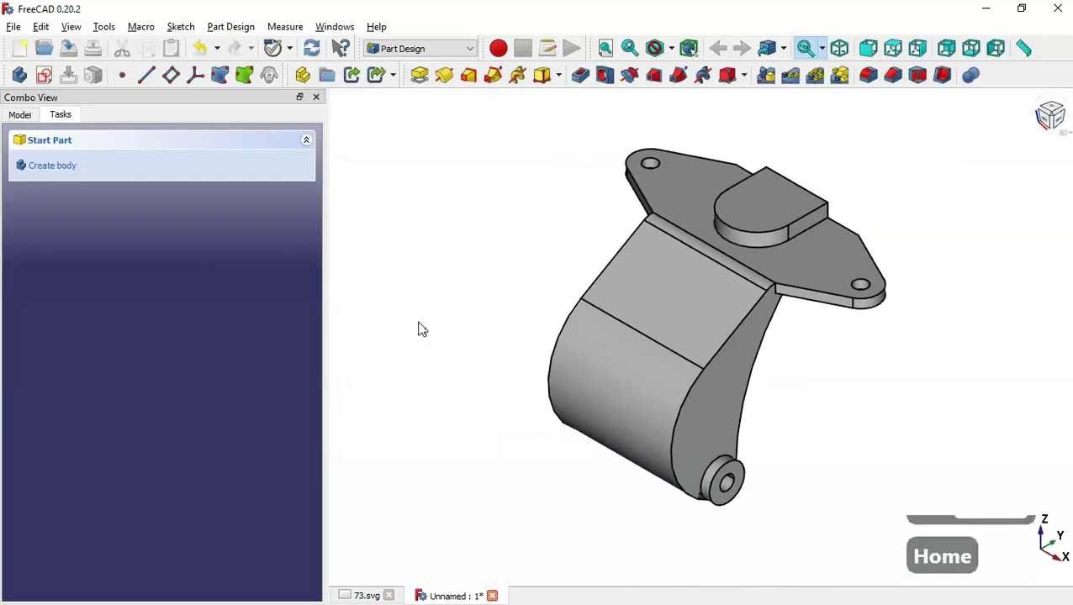
Cut a 35 mm diameter hole, 25 mm deep, from the top face of the plate's D-shaped boss, taking the diameter from the drawing
{"action": "left_click", "coordinate": [754, 209]}
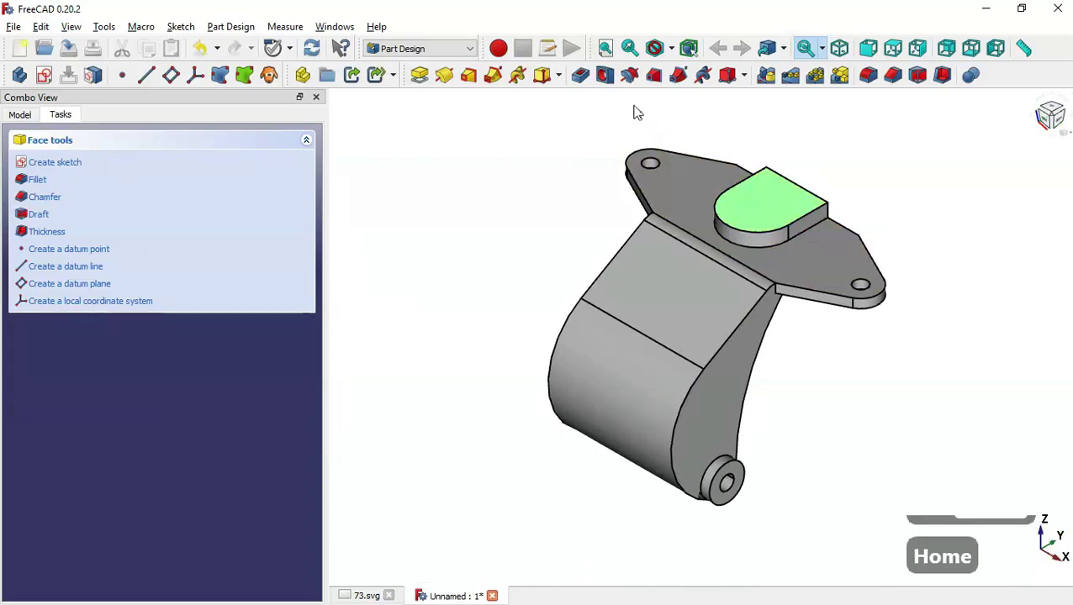
{"action": "left_click", "coordinate": [605, 77]}
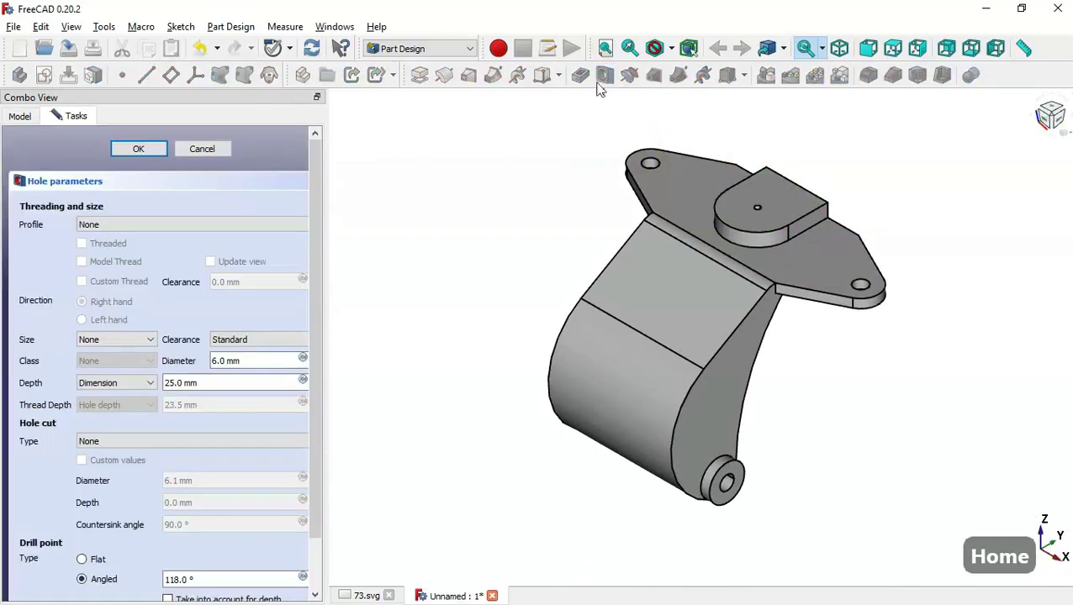
{"action": "key", "text": "ctrl+Tab"}
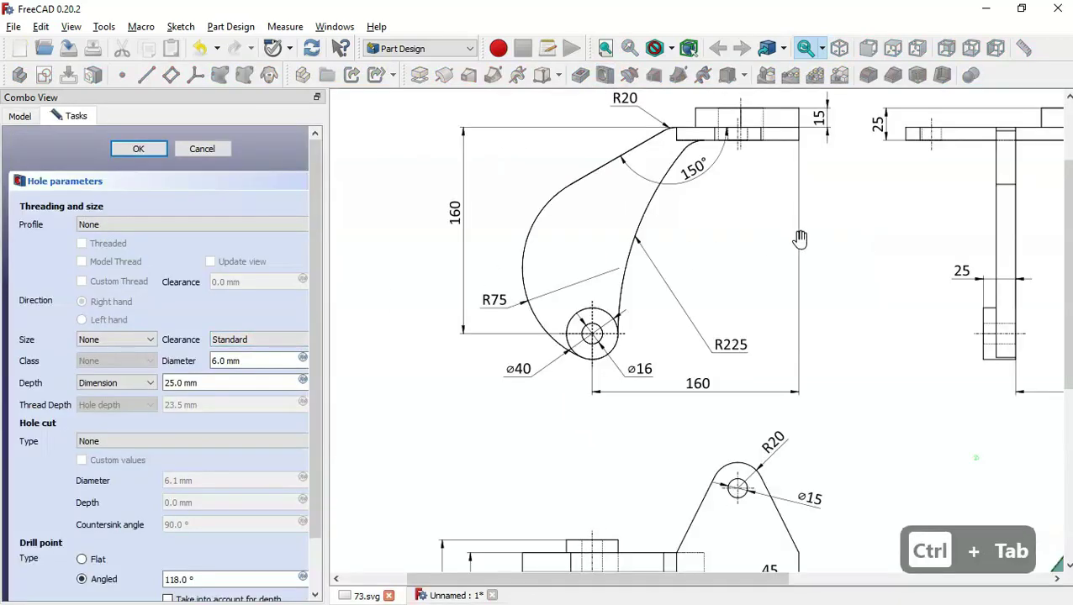
{"action": "left_click_drag", "start_coordinate": [802, 316], "coordinate": [773, 172]}
{"action": "left_click_drag", "start_coordinate": [842, 472], "coordinate": [821, 324]}
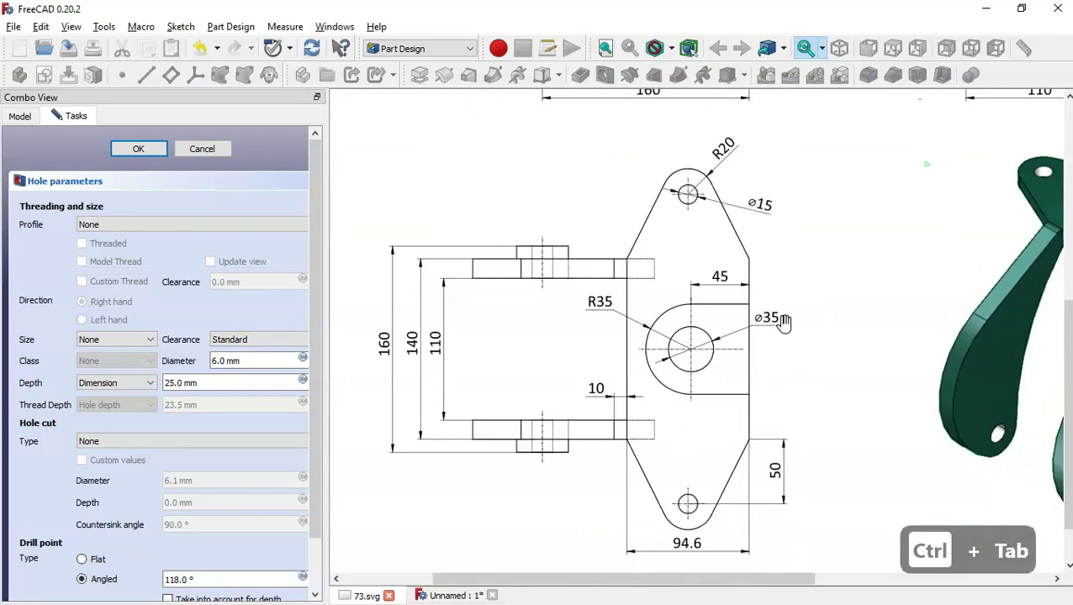
{"action": "key", "text": "ctrl+Tab"}
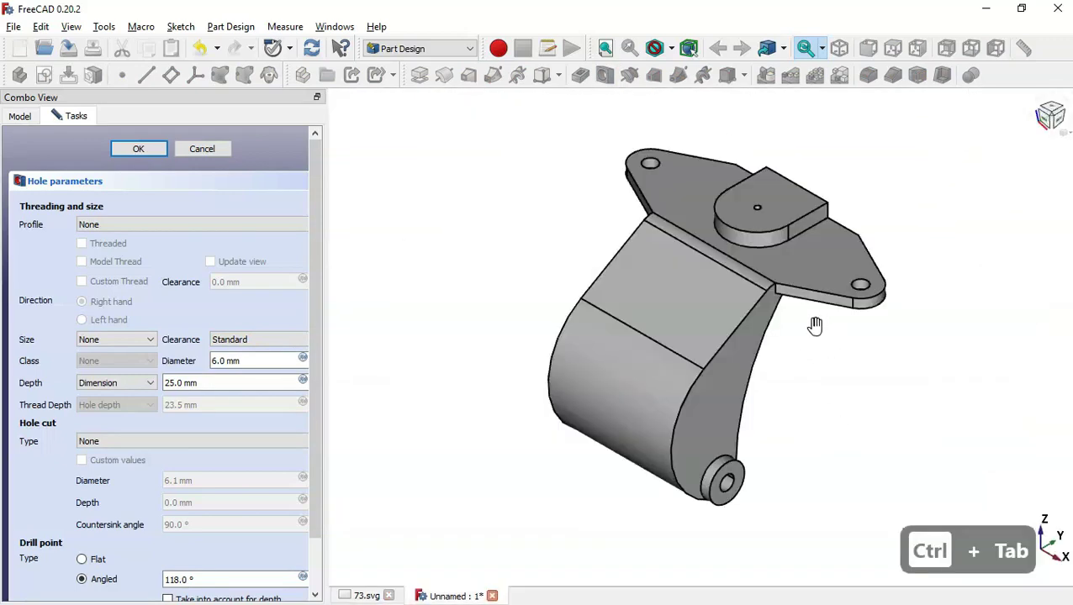
{"action": "triple_click", "coordinate": [251, 367]}
{"action": "type", "text": "35"}
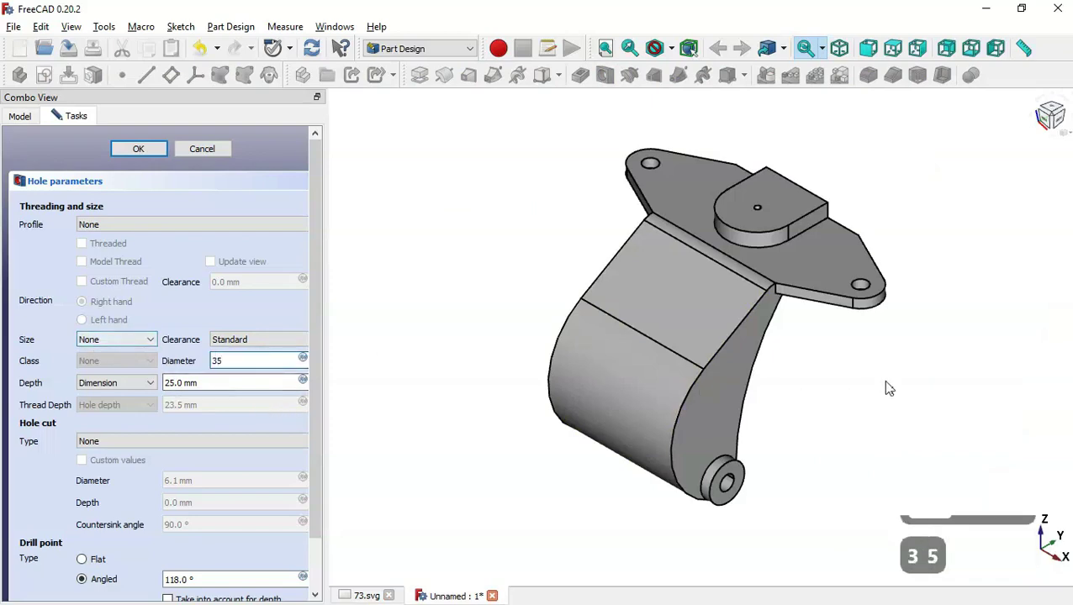
{"action": "left_click_drag", "start_coordinate": [888, 388], "coordinate": [519, 254]}
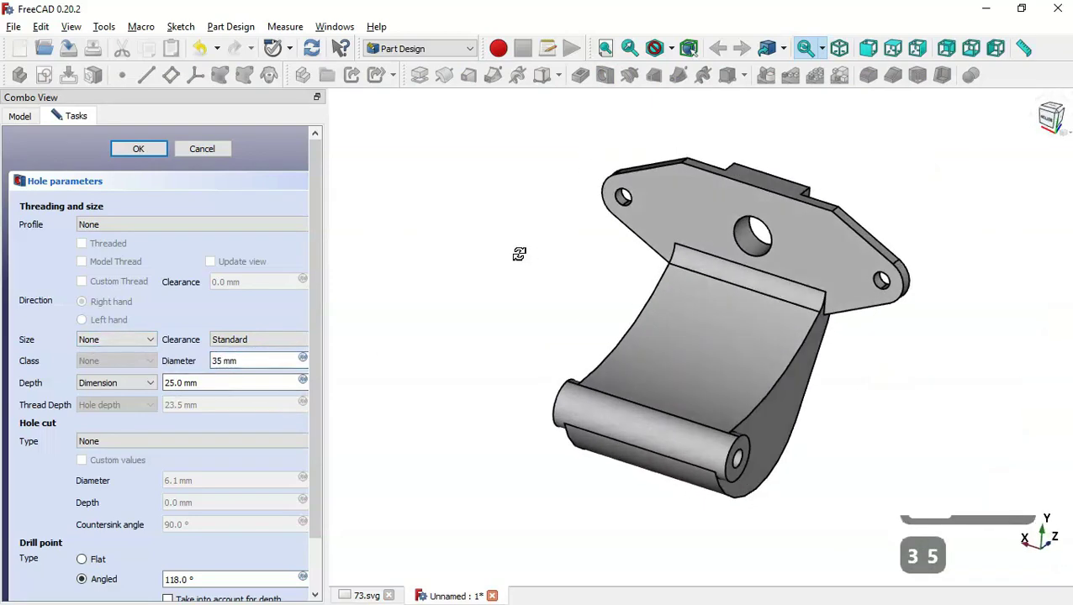
{"action": "left_click", "coordinate": [128, 148]}
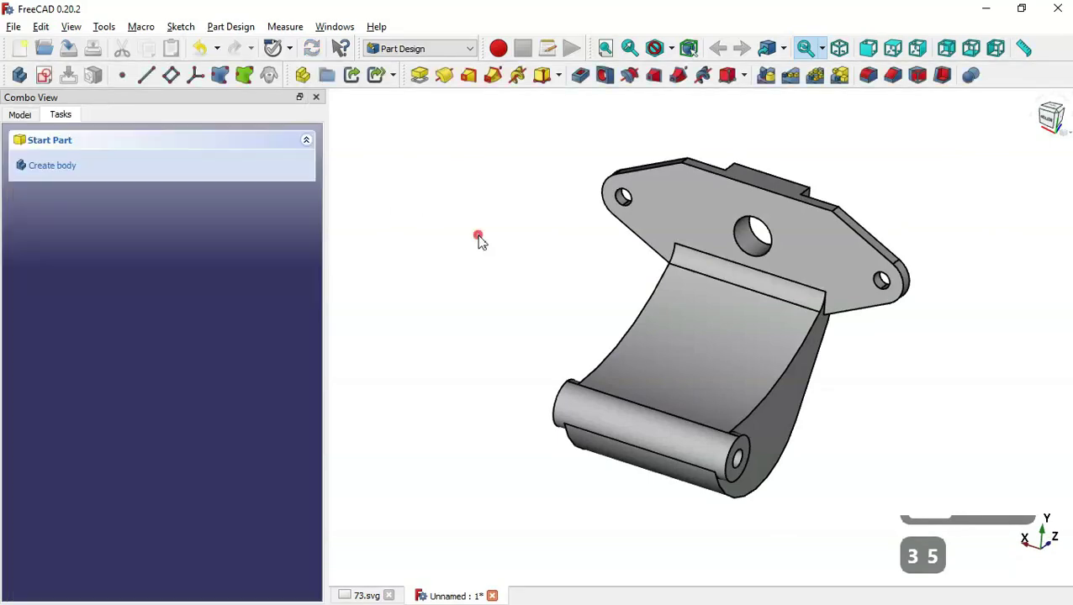
{"action": "key", "text": "Home"}
Check the leg layout in the 73.svg drawing, then start a sketch on the plate's top face and reference its leg-side edge as external geometry
{"action": "key", "text": "ctrl+Tab"}
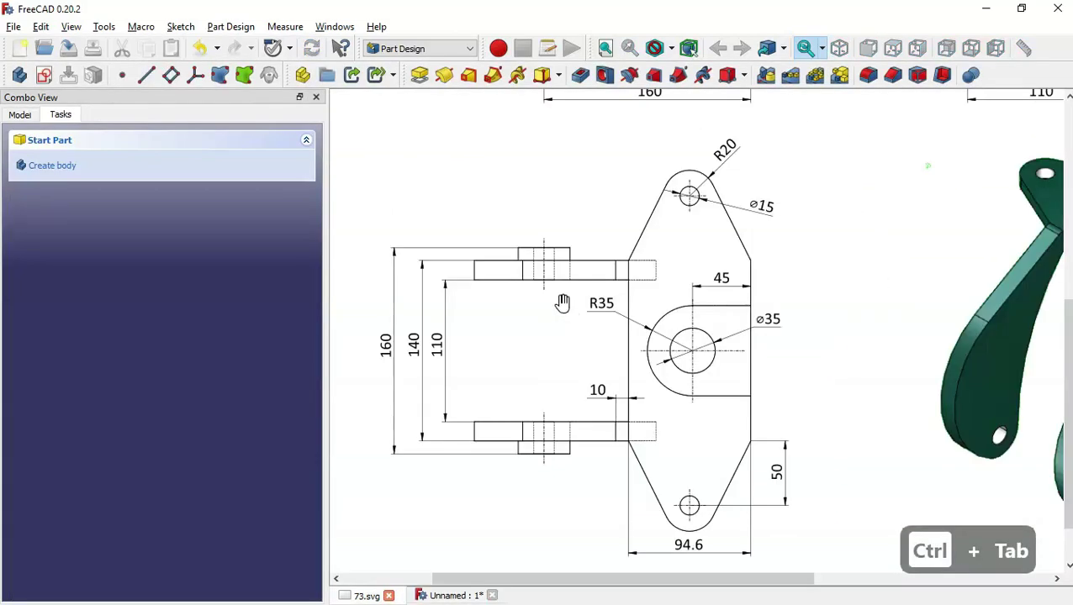
{"action": "left_click_drag", "start_coordinate": [930, 328], "coordinate": [798, 345]}
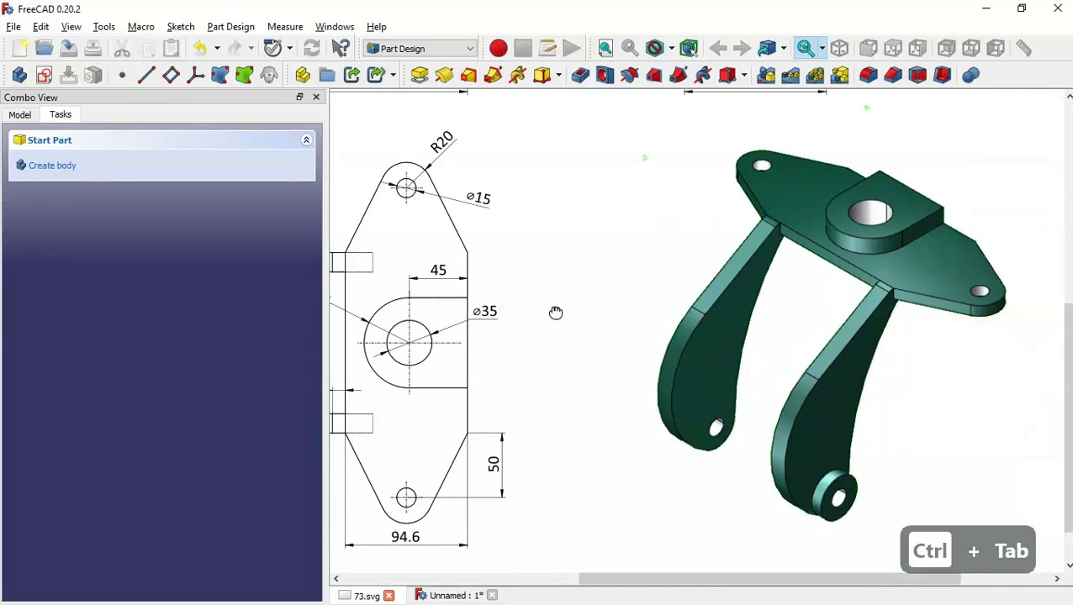
{"action": "left_click_drag", "start_coordinate": [556, 313], "coordinate": [734, 496]}
{"action": "left_click_drag", "start_coordinate": [800, 338], "coordinate": [768, 455]}
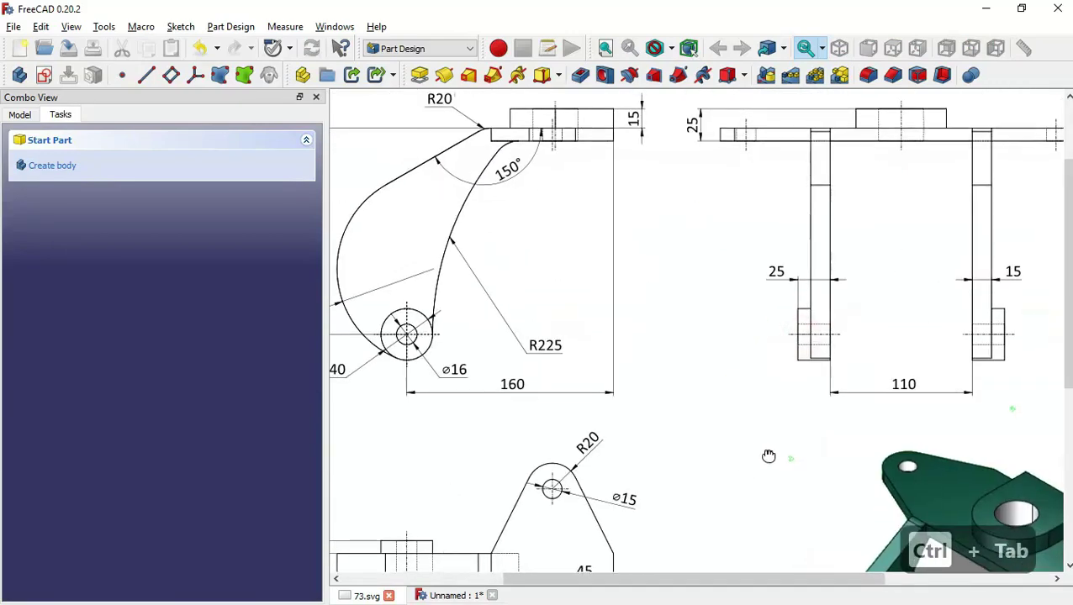
{"action": "key", "text": "ctrl+Tab"}
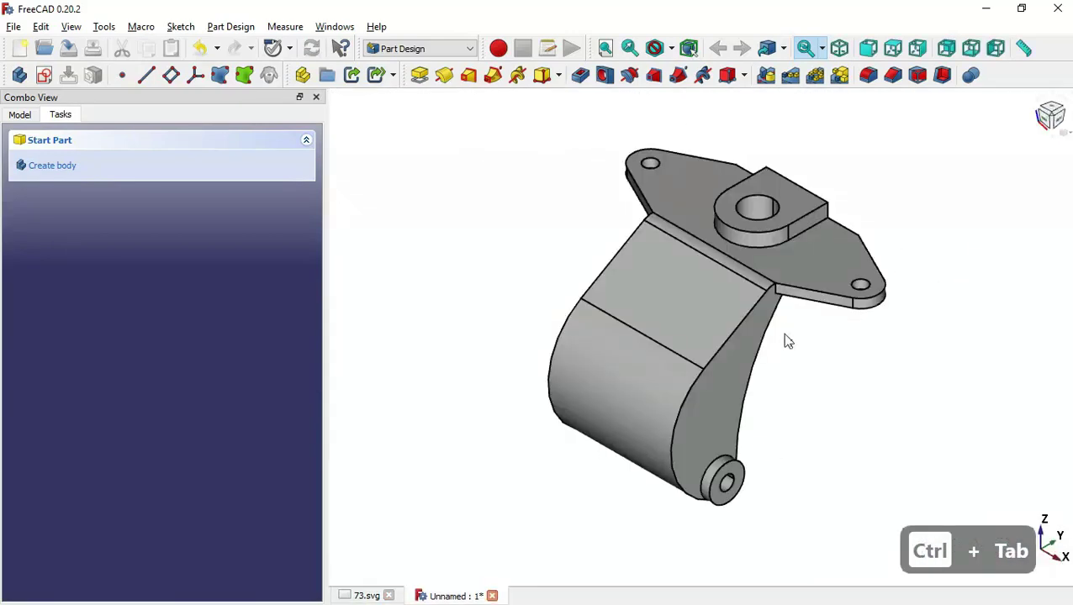
{"action": "left_click", "coordinate": [801, 246]}
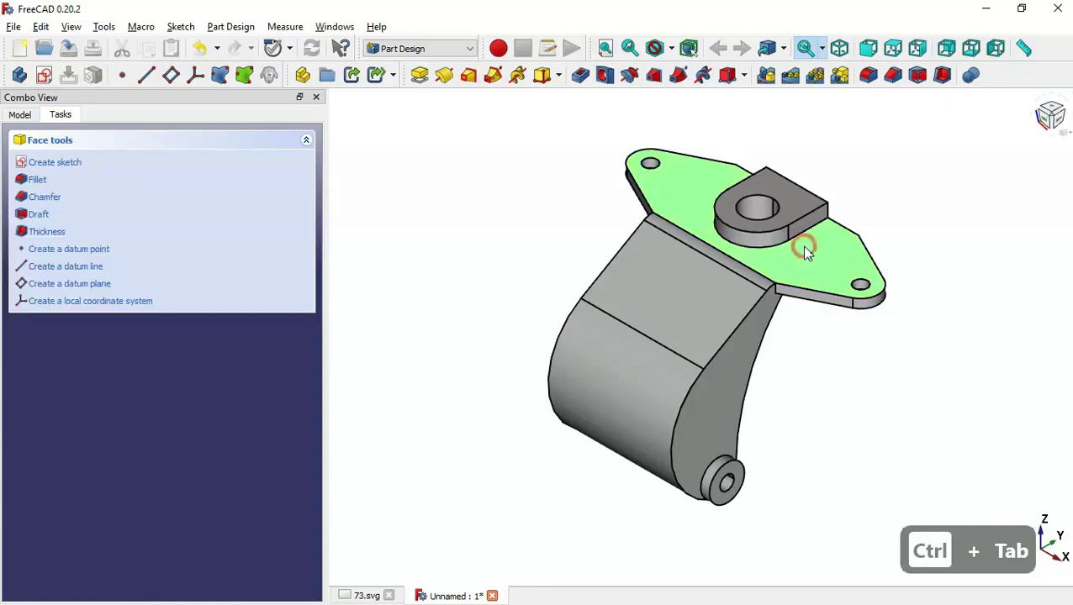
{"action": "left_click", "coordinate": [44, 76]}
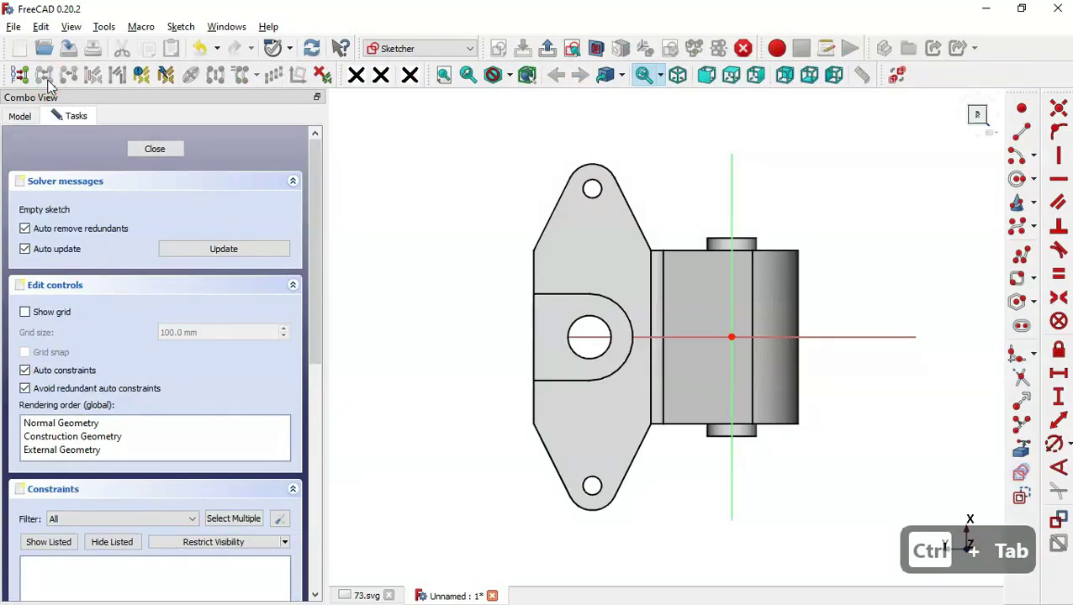
{"action": "left_click", "coordinate": [1019, 450]}
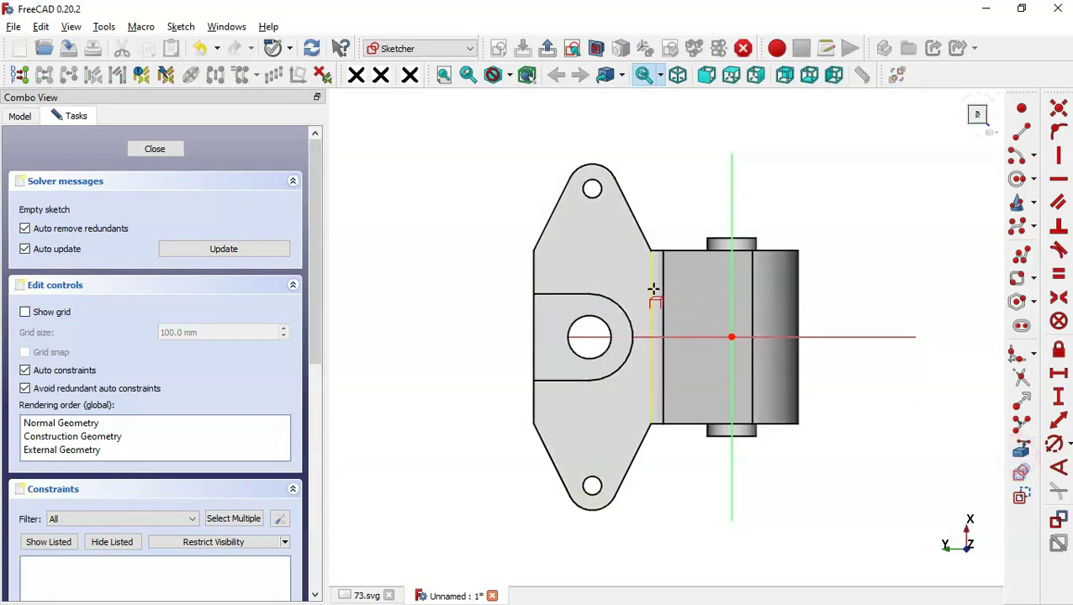
{"action": "left_click", "coordinate": [653, 289]}
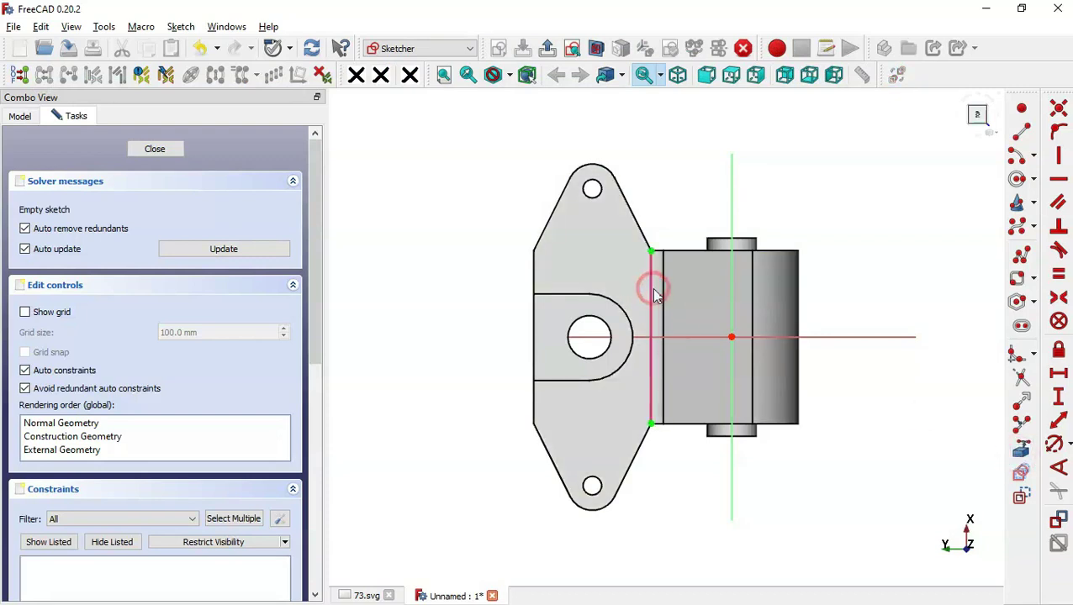
Draw a centered rectangle about 78 mm wide, centred on the horizontal axis beyond the leg, with one corner on the referenced plate edge
{"action": "left_click", "coordinate": [1033, 281]}
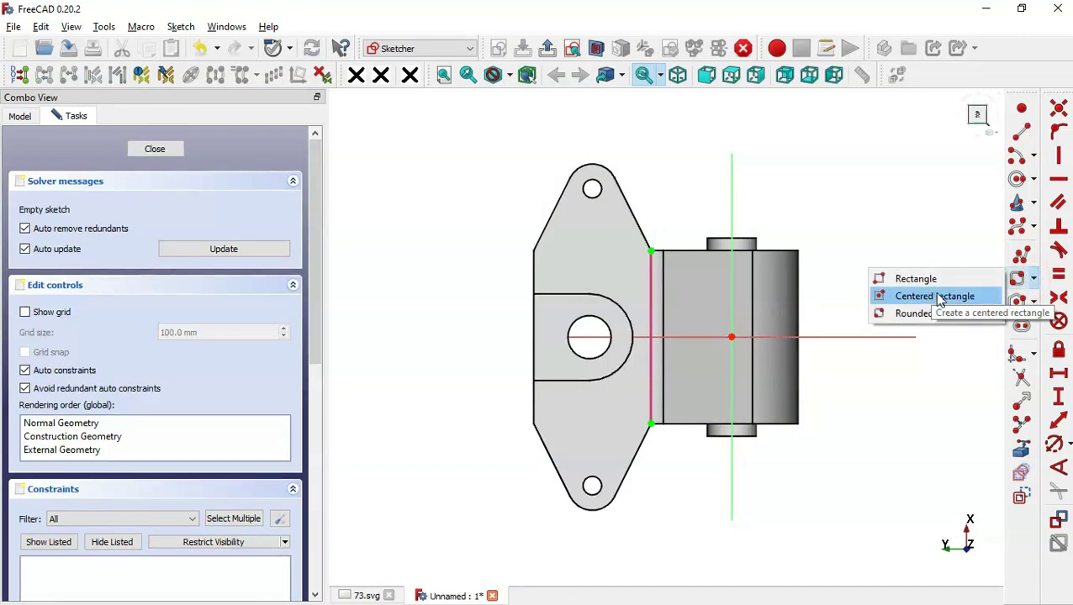
{"action": "left_click", "coordinate": [939, 297]}
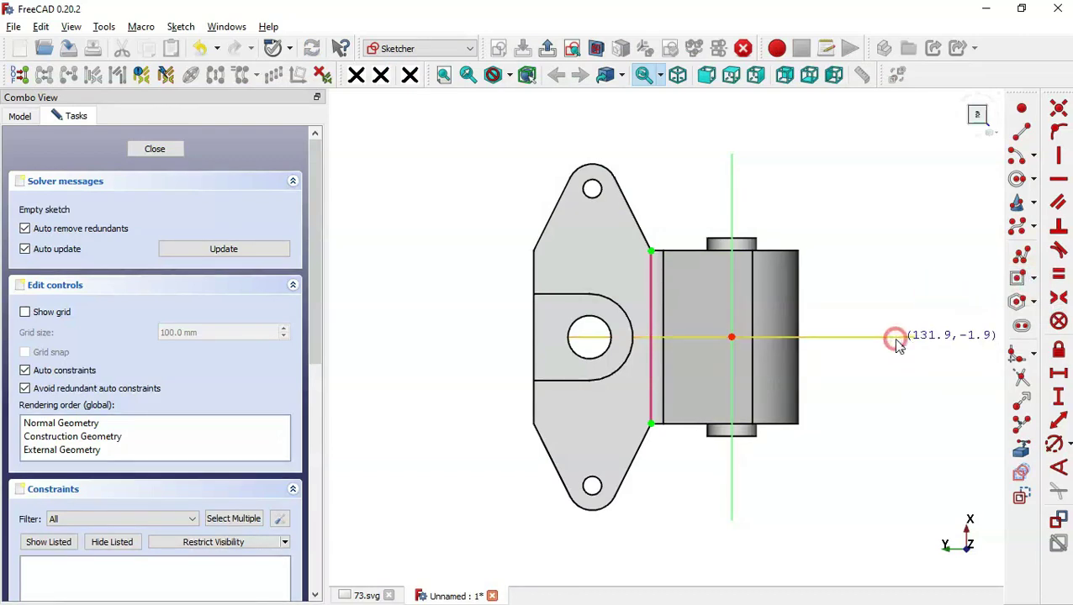
{"action": "left_click", "coordinate": [895, 340]}
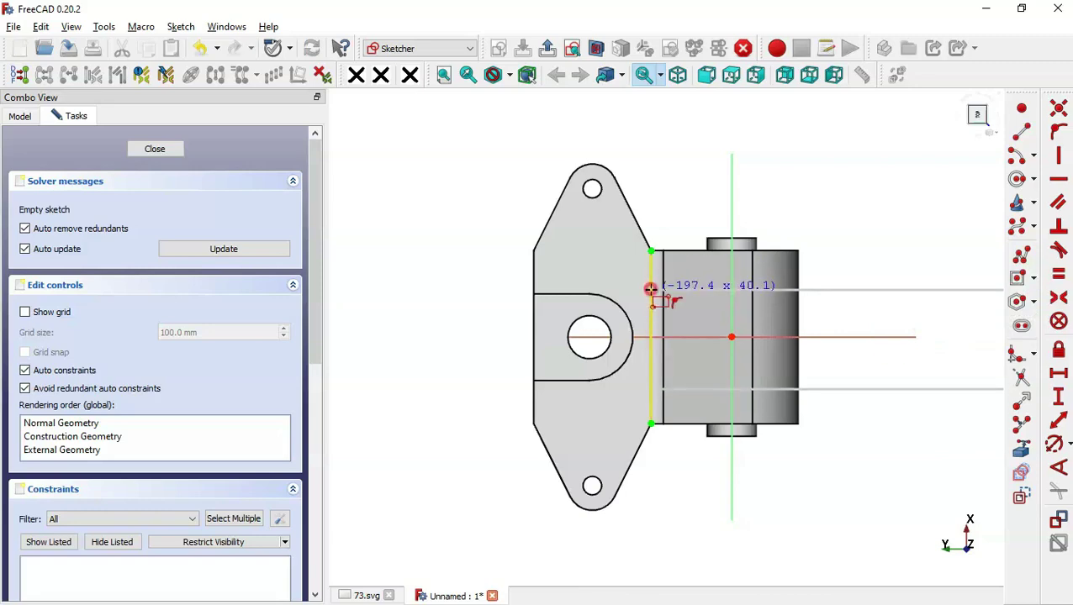
{"action": "left_click", "coordinate": [649, 288]}
Constrain the rectangle's side along the plate edge to 110 mm, taking the gap between the legs from the drawing
{"action": "key", "text": "ctrl+Tab"}
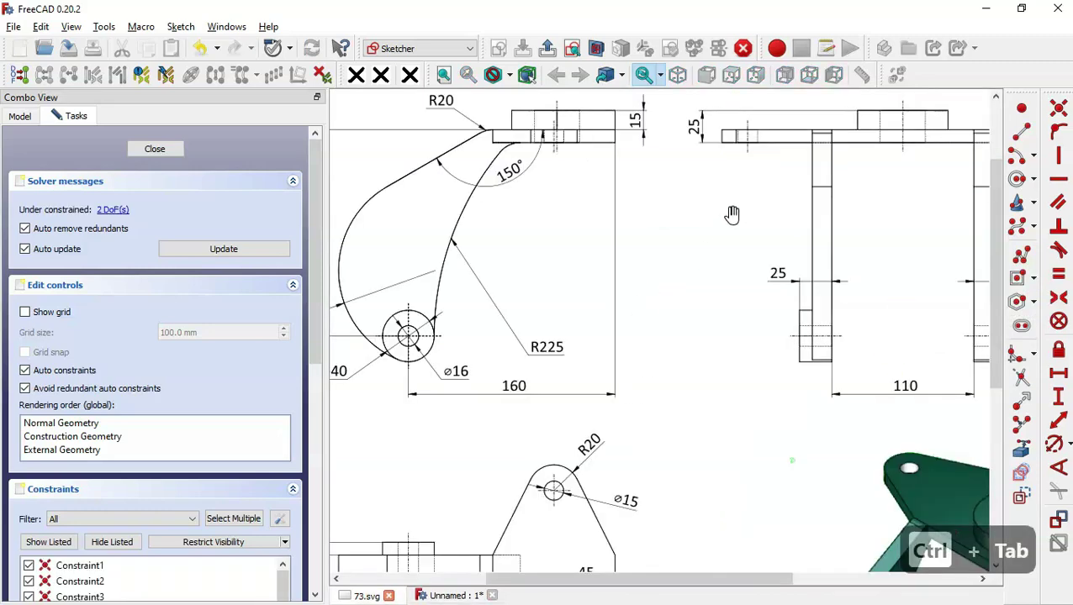
{"action": "left_click_drag", "start_coordinate": [692, 450], "coordinate": [834, 174]}
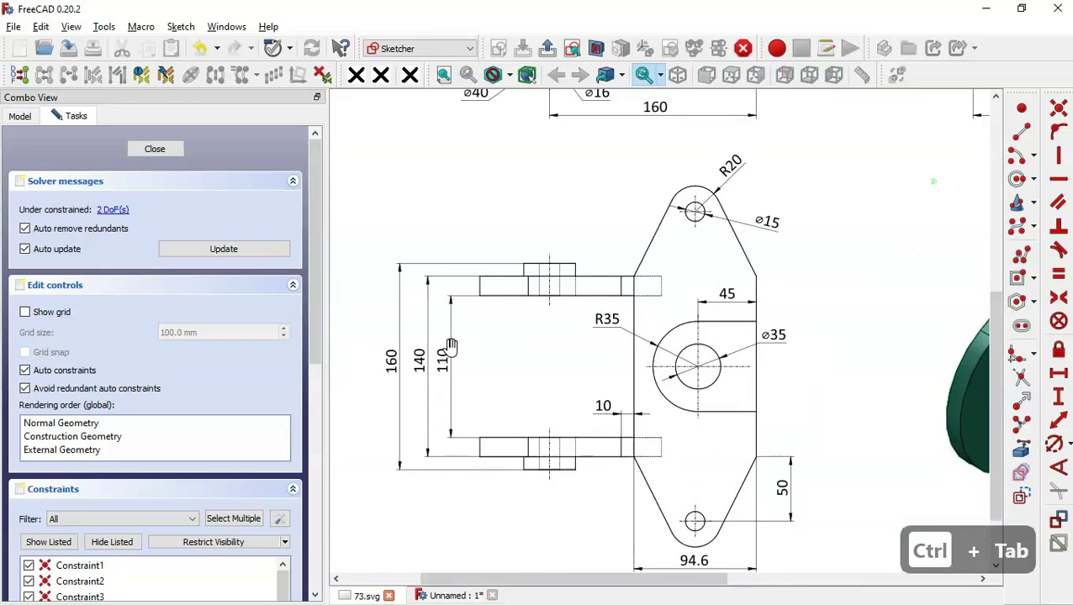
{"action": "key", "text": "ctrl+Tab"}
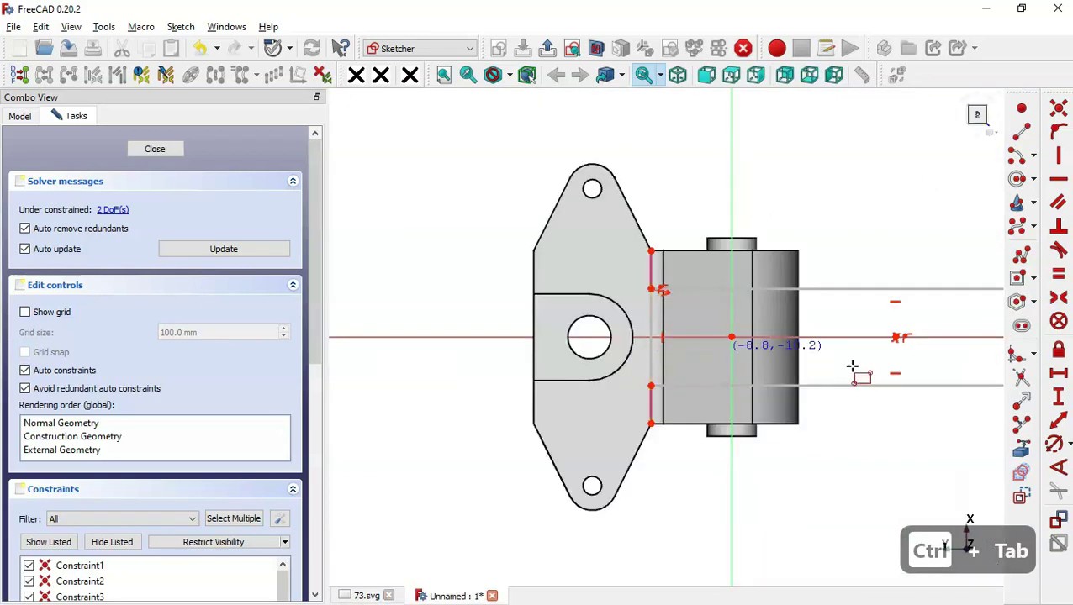
{"action": "left_click", "coordinate": [1059, 396]}
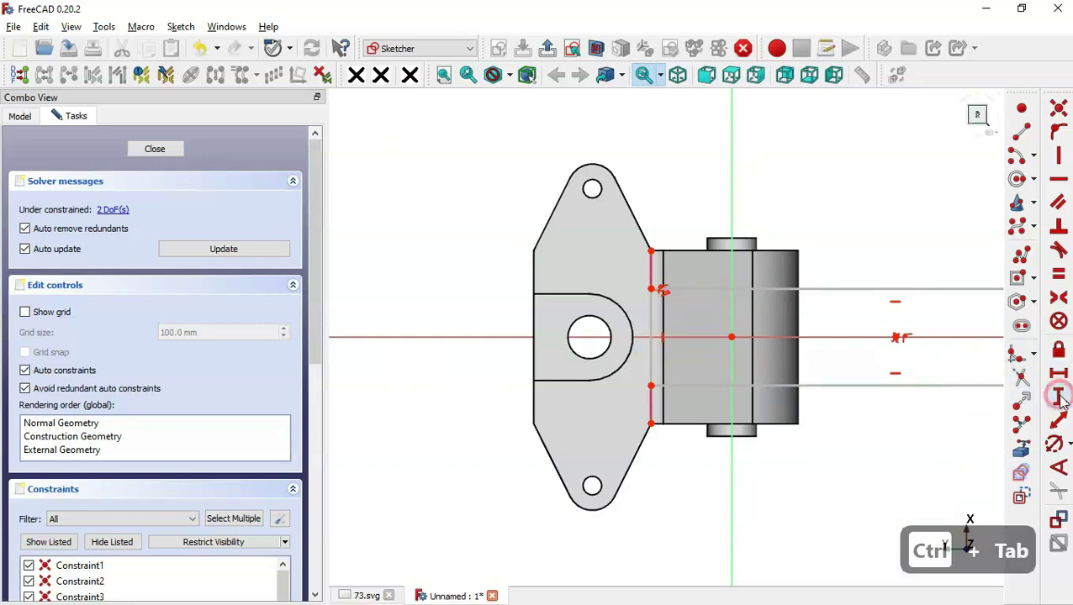
{"action": "left_click", "coordinate": [651, 324]}
{"action": "type", "text": "110mm"}
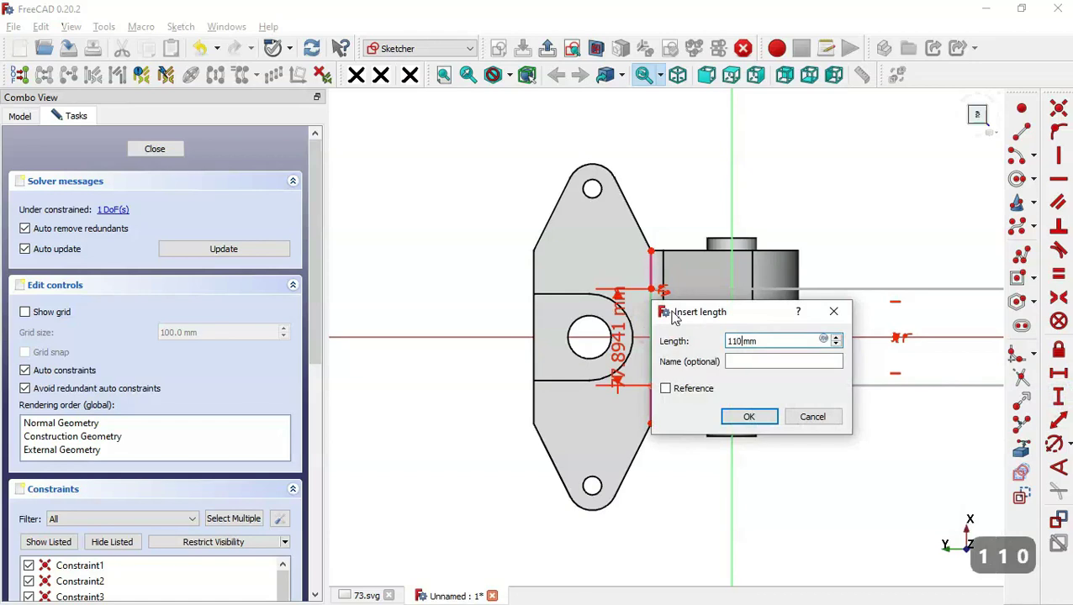
{"action": "key", "text": "Return"}
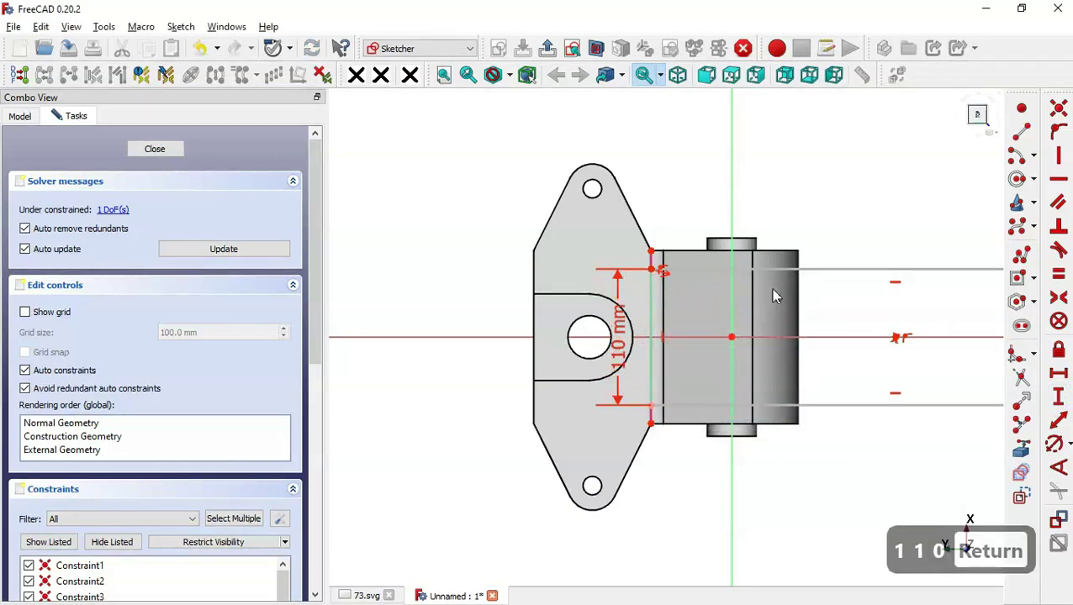
Close the sketch and pocket the 110 mm rectangle Through all to split the solid leg into two
{"action": "left_click", "coordinate": [548, 49]}
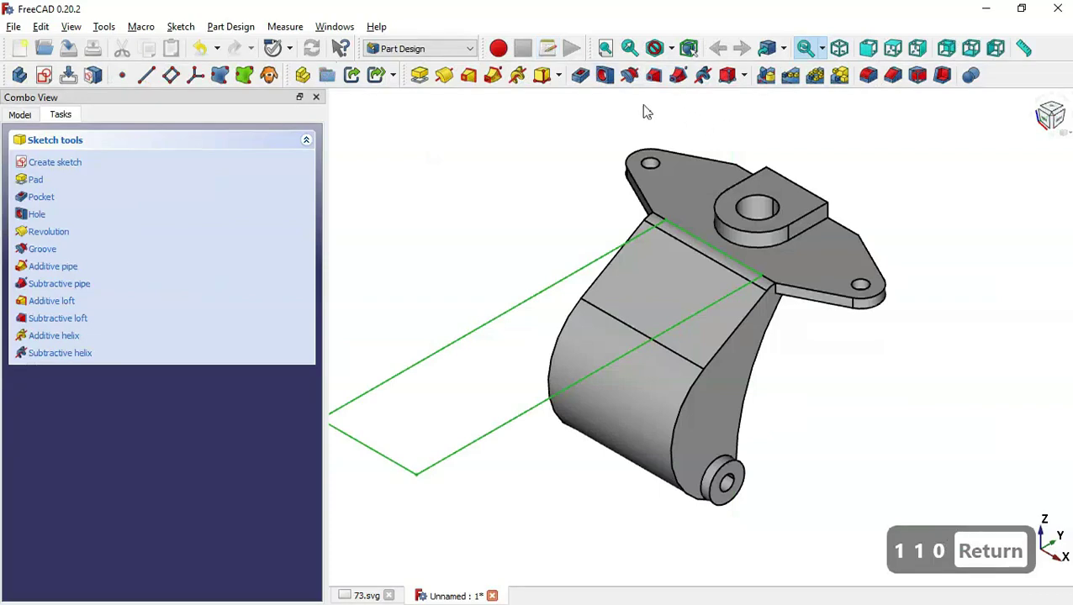
{"action": "left_click", "coordinate": [580, 75]}
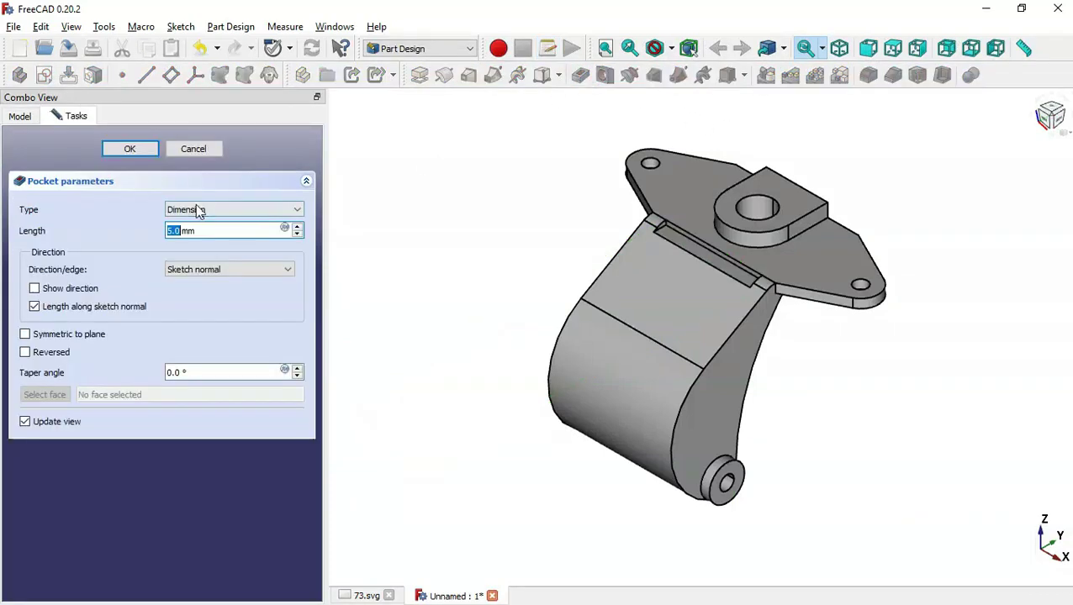
{"action": "left_click", "coordinate": [199, 210]}
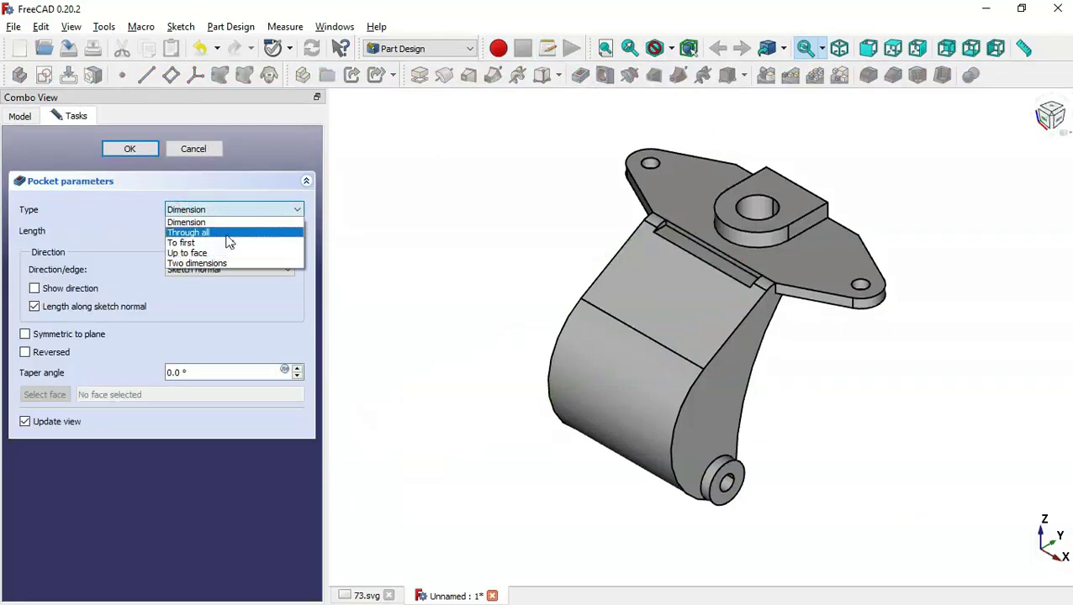
{"action": "left_click", "coordinate": [225, 232]}
{"action": "key", "text": "Return"}
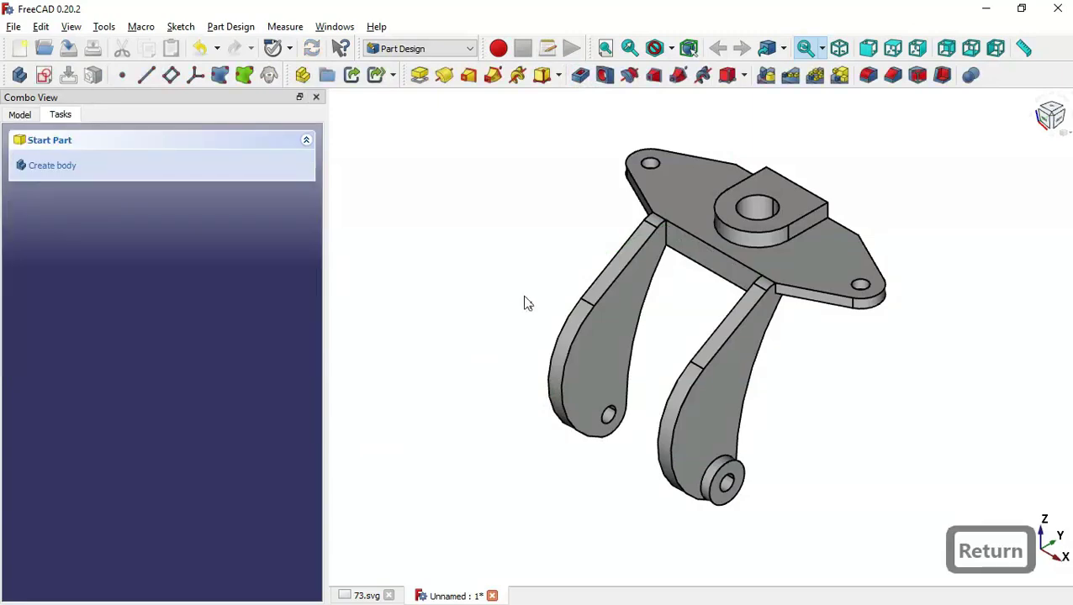
Start a sketch on the plate's flat rear face and reference the plate's underside edge and one leg's inner edge as external geometry
{"action": "left_click", "coordinate": [898, 368]}
{"action": "left_click_drag", "start_coordinate": [885, 363], "coordinate": [622, 345]}
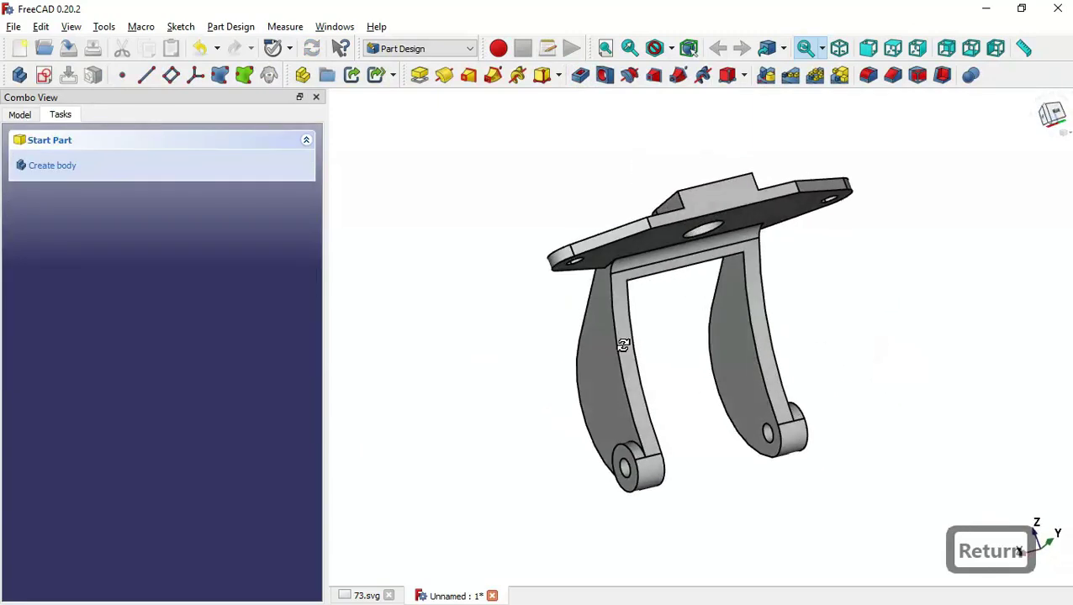
{"action": "left_click", "coordinate": [711, 207]}
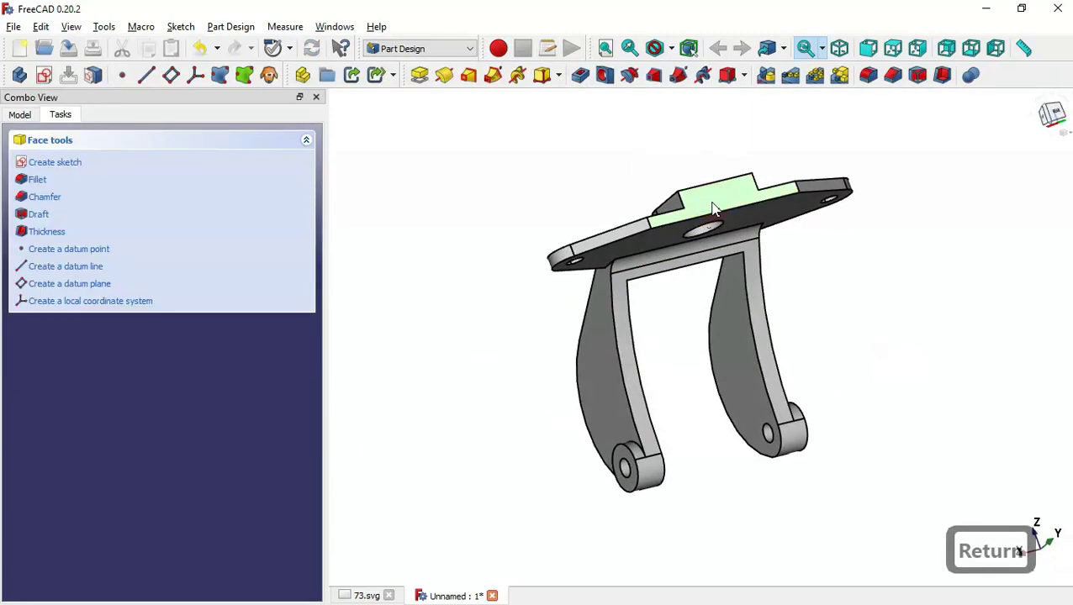
{"action": "left_click", "coordinate": [46, 74]}
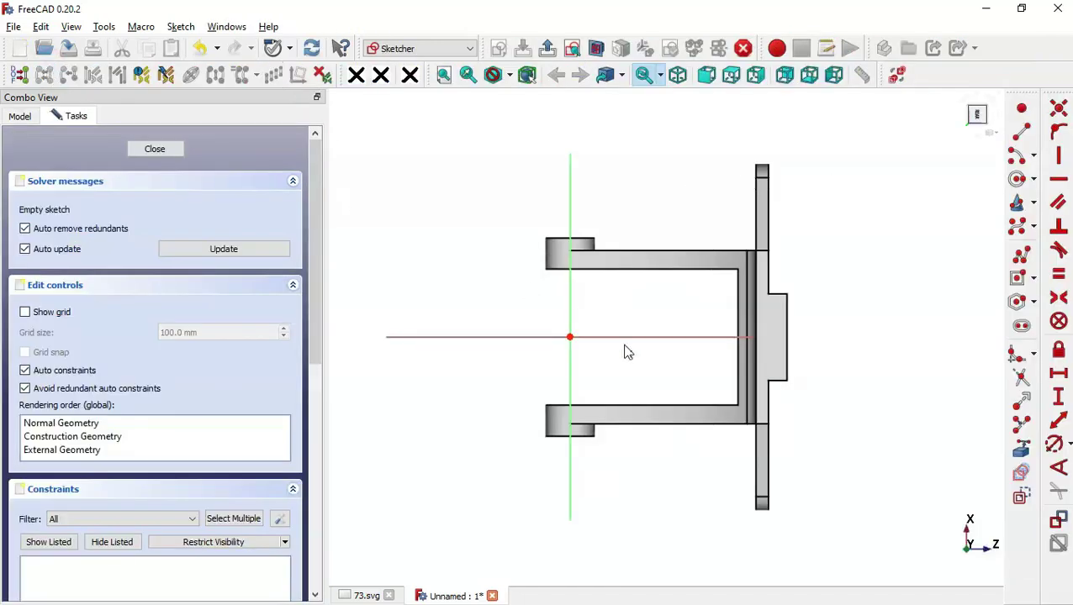
{"action": "left_click", "coordinate": [1021, 453]}
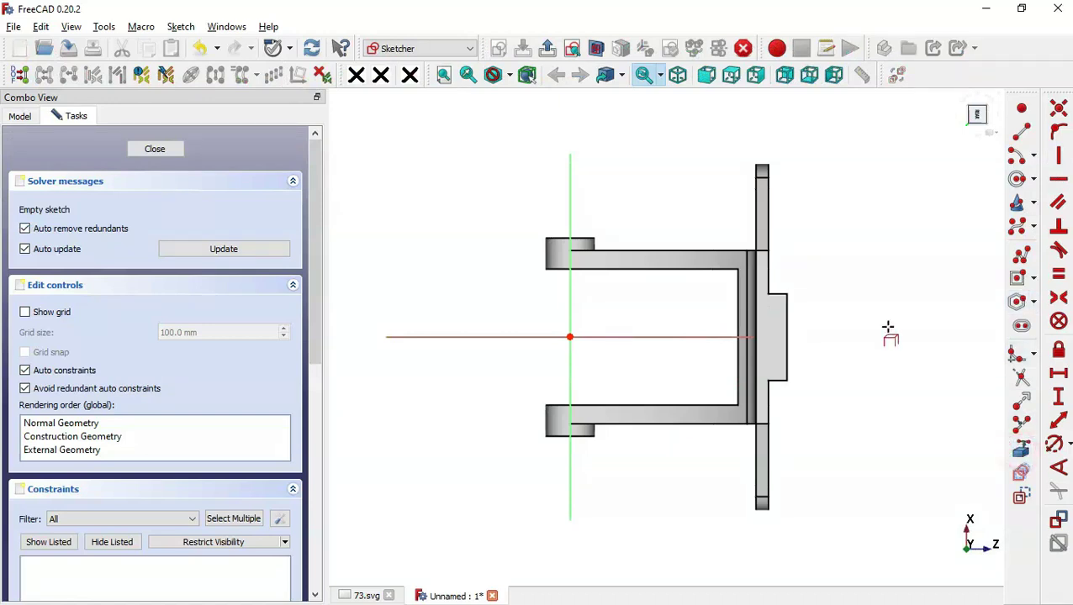
{"action": "left_click", "coordinate": [758, 278]}
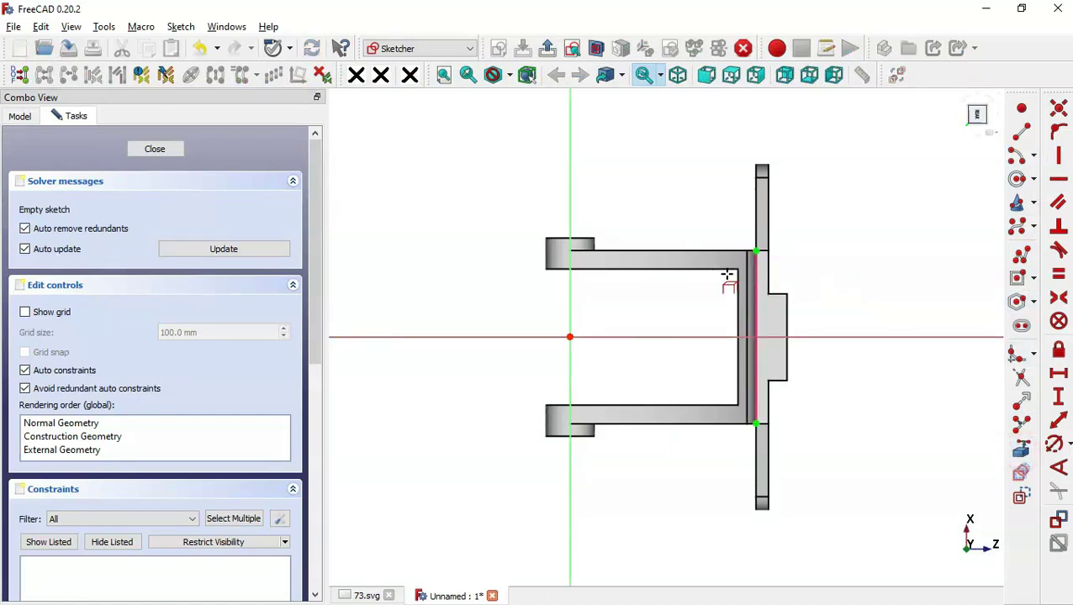
{"action": "left_click", "coordinate": [725, 268]}
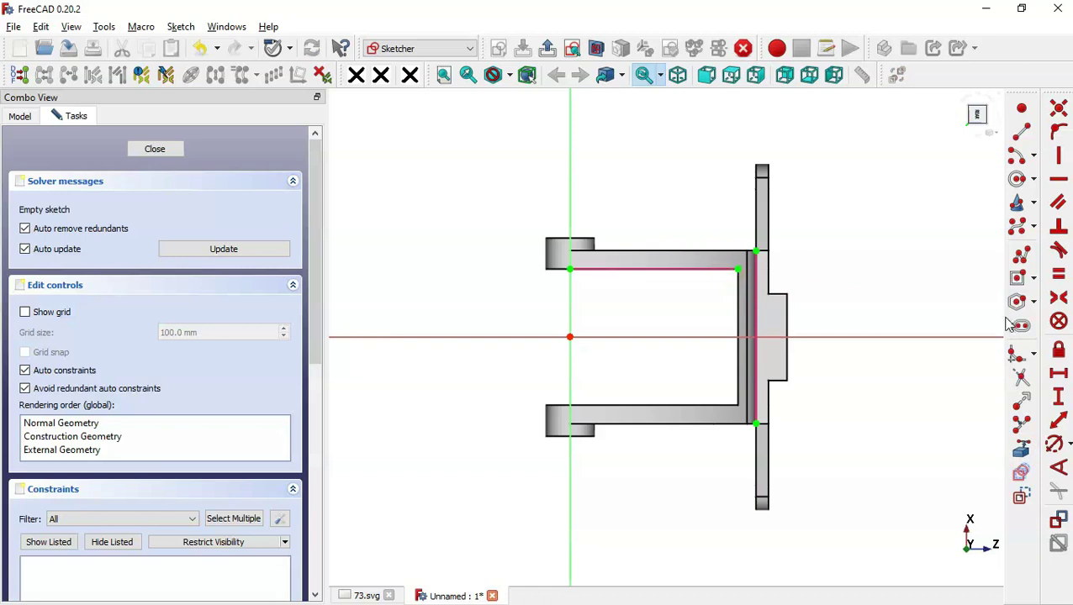
Draw a centered rectangle centred on the horizontal axis beyond the leg ends, with one corner on the referenced inner leg edge
{"action": "left_click", "coordinate": [1018, 277]}
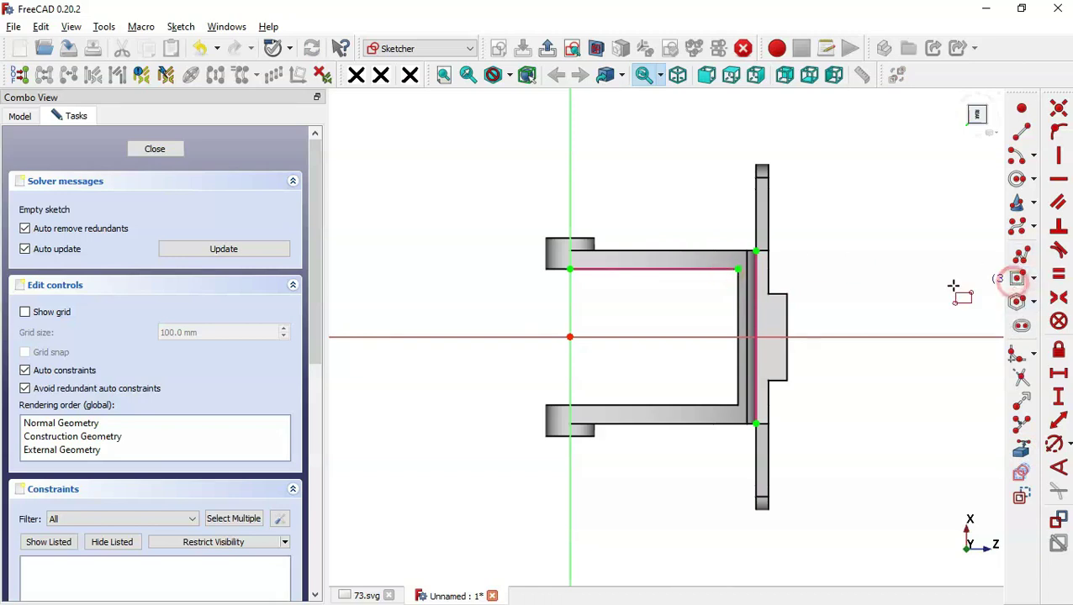
{"action": "left_click", "coordinate": [441, 337]}
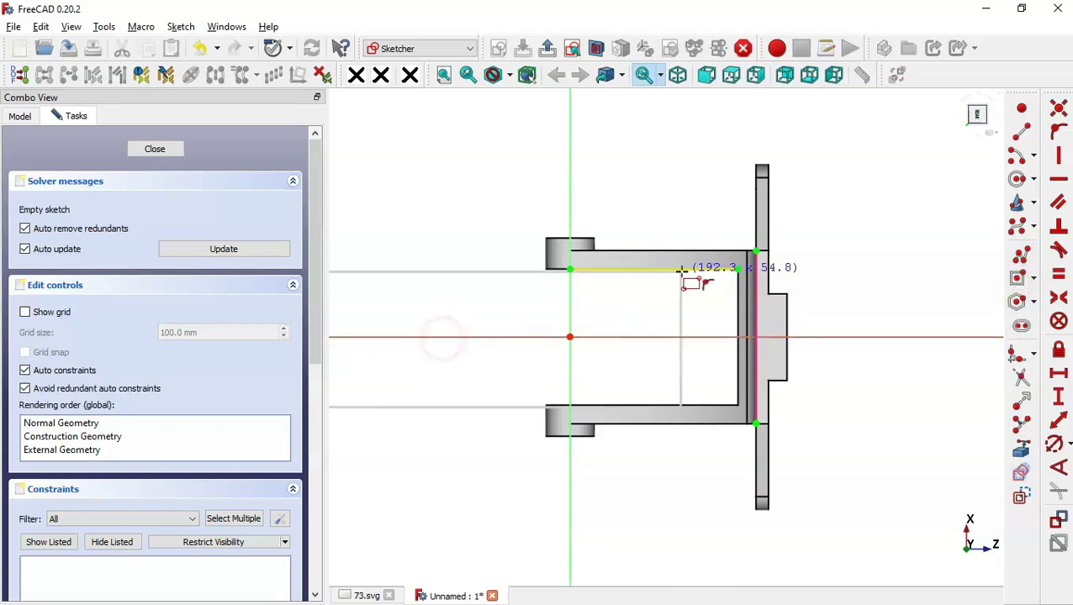
{"action": "left_click", "coordinate": [683, 268]}
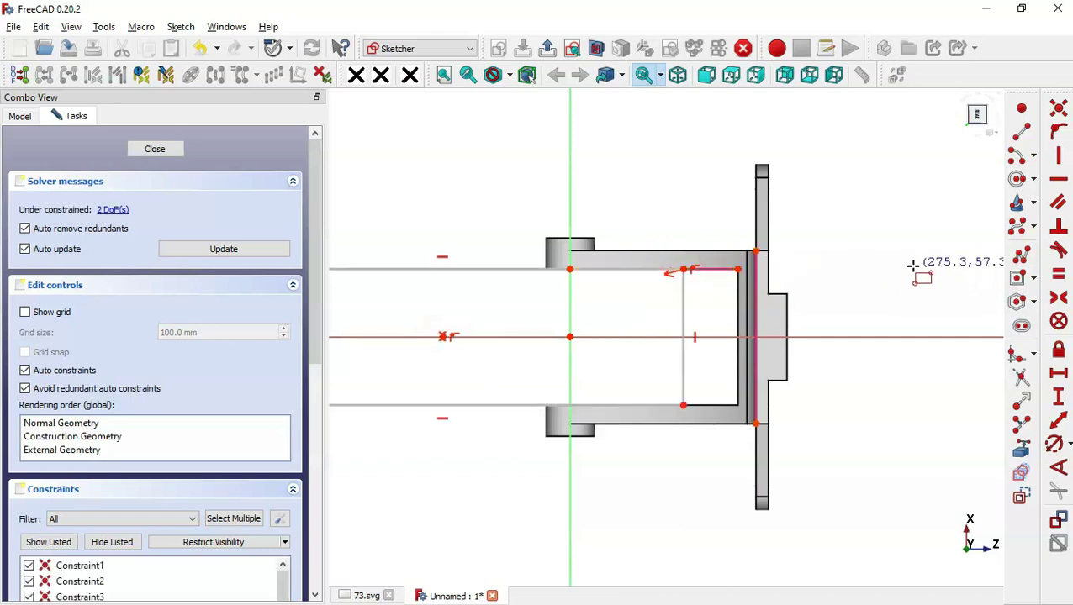
{"action": "key", "text": "Escape"}
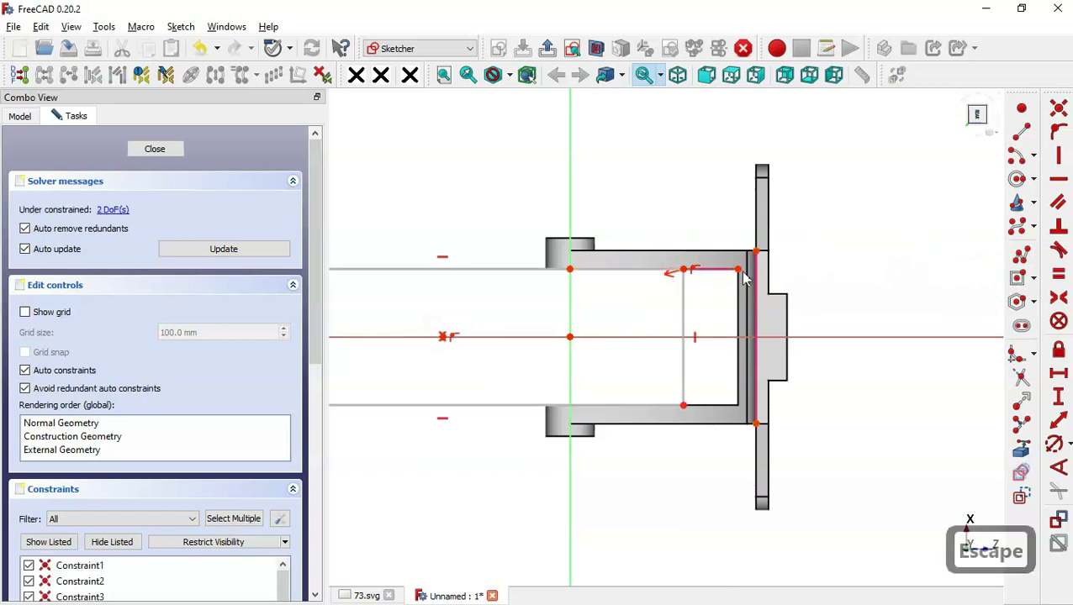
Constrain the rectangle's corner vertically to the end point of the plate's underside edge
{"action": "left_click", "coordinate": [684, 269]}
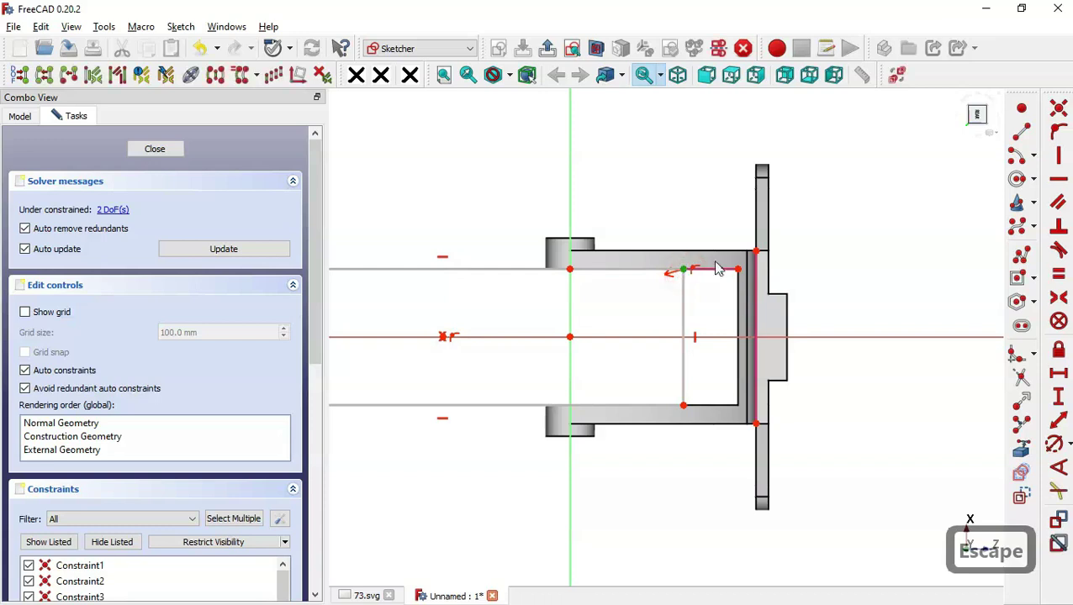
{"action": "left_click", "coordinate": [757, 255]}
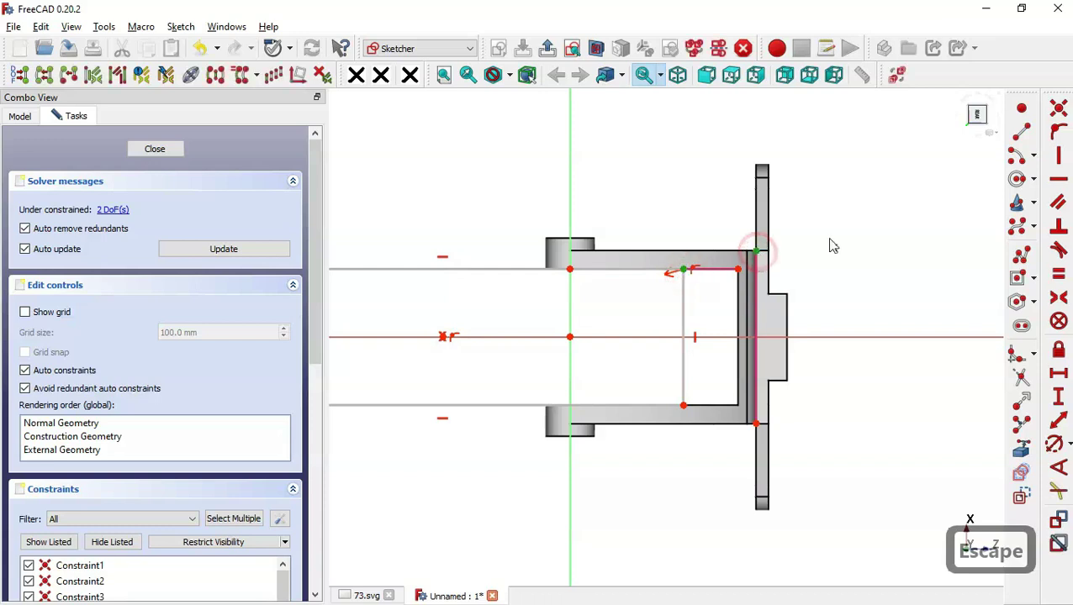
{"action": "left_click", "coordinate": [1059, 156]}
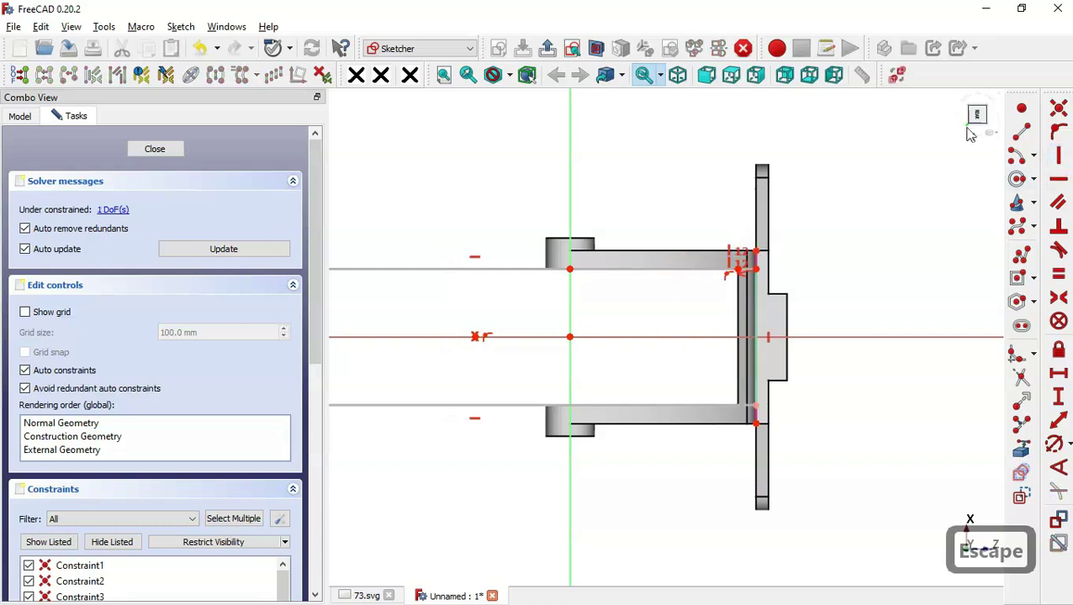
Close the sketch, pocket it Through all to remove the leftover web between the legs, and inspect the finished bracket
{"action": "left_click", "coordinate": [547, 48]}
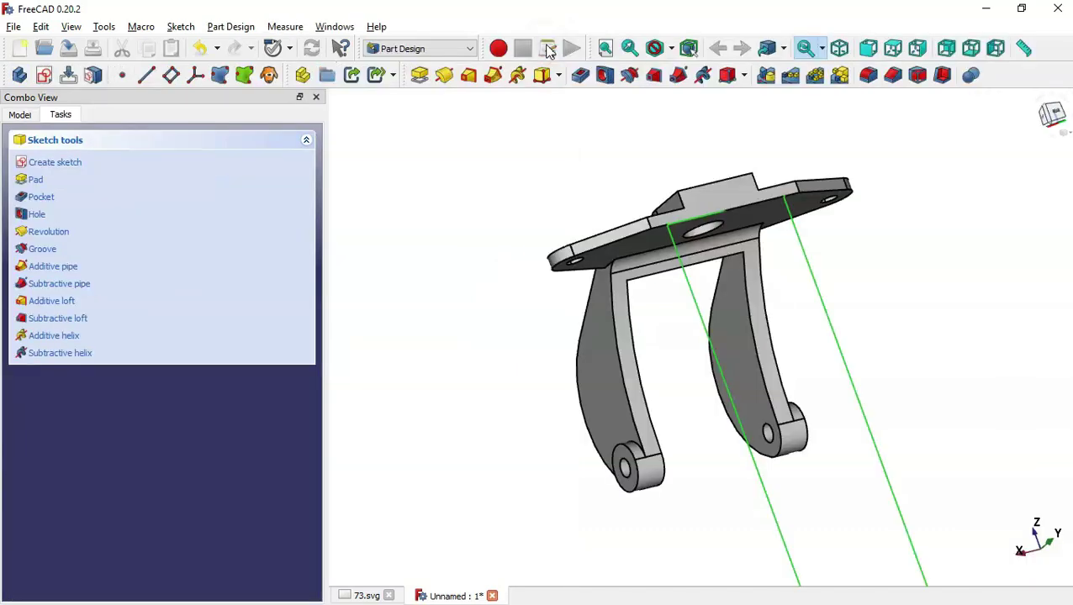
{"action": "left_click", "coordinate": [580, 76]}
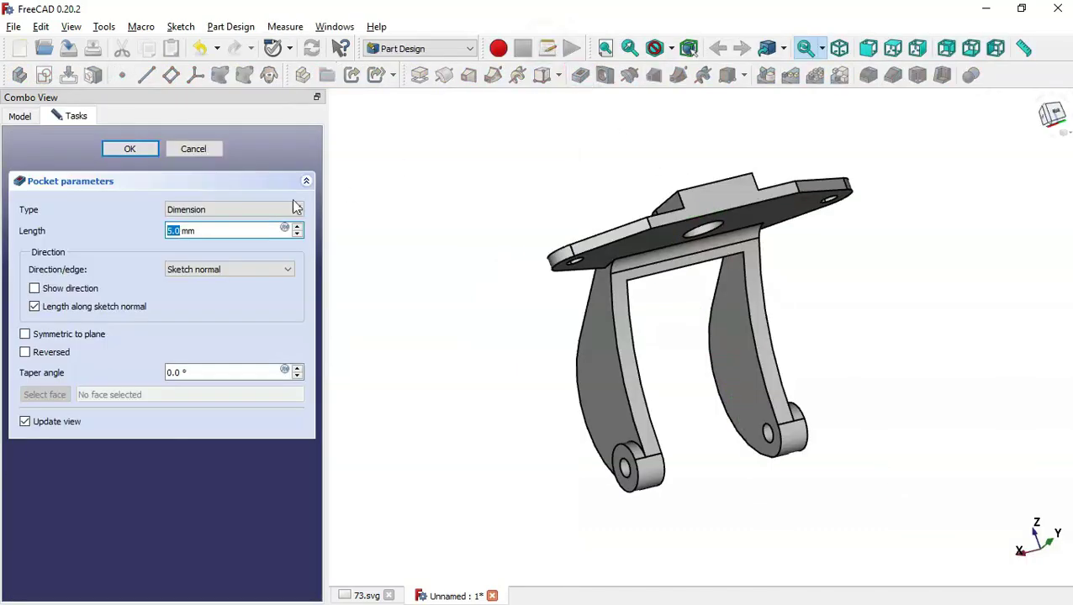
{"action": "left_click", "coordinate": [252, 212]}
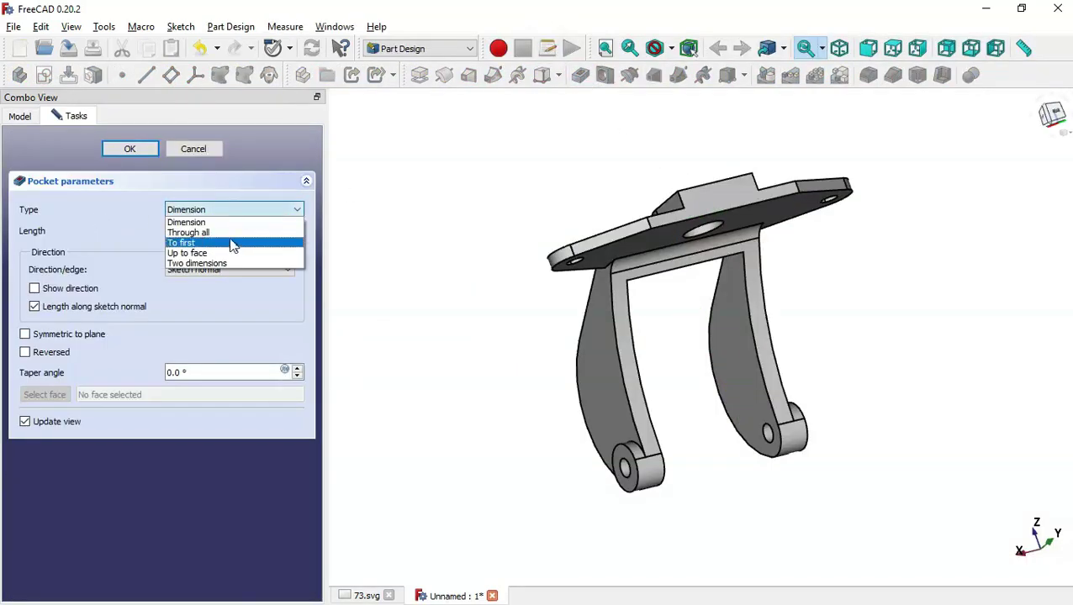
{"action": "left_click", "coordinate": [232, 233]}
{"action": "left_click", "coordinate": [129, 151]}
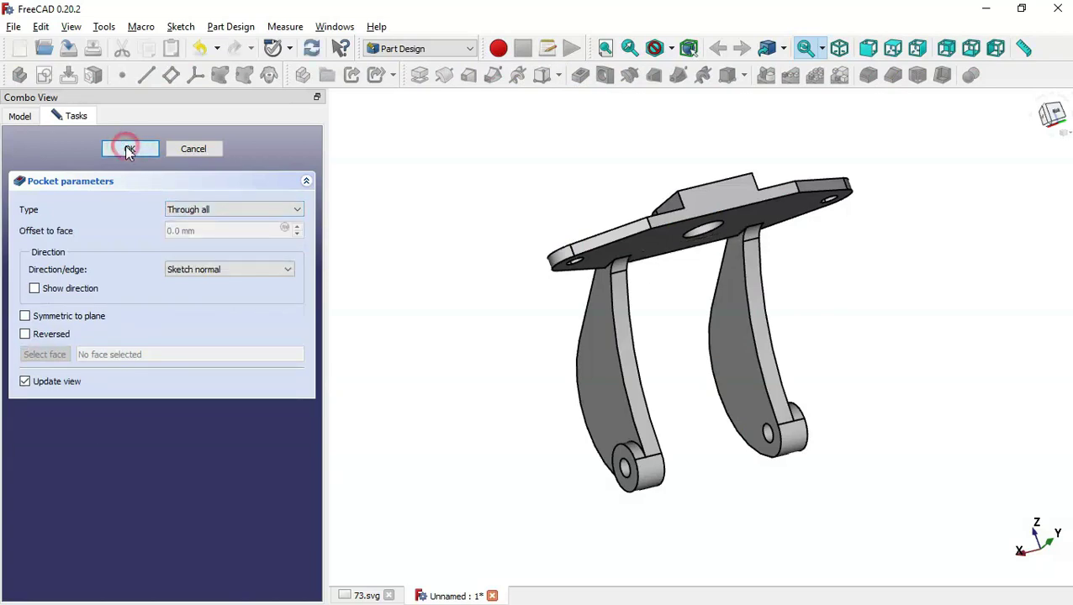
{"action": "middle_click_drag", "start_coordinate": [503, 347], "coordinate": [761, 380]}
{"action": "middle_click_drag", "start_coordinate": [506, 412], "coordinate": [632, 387]}
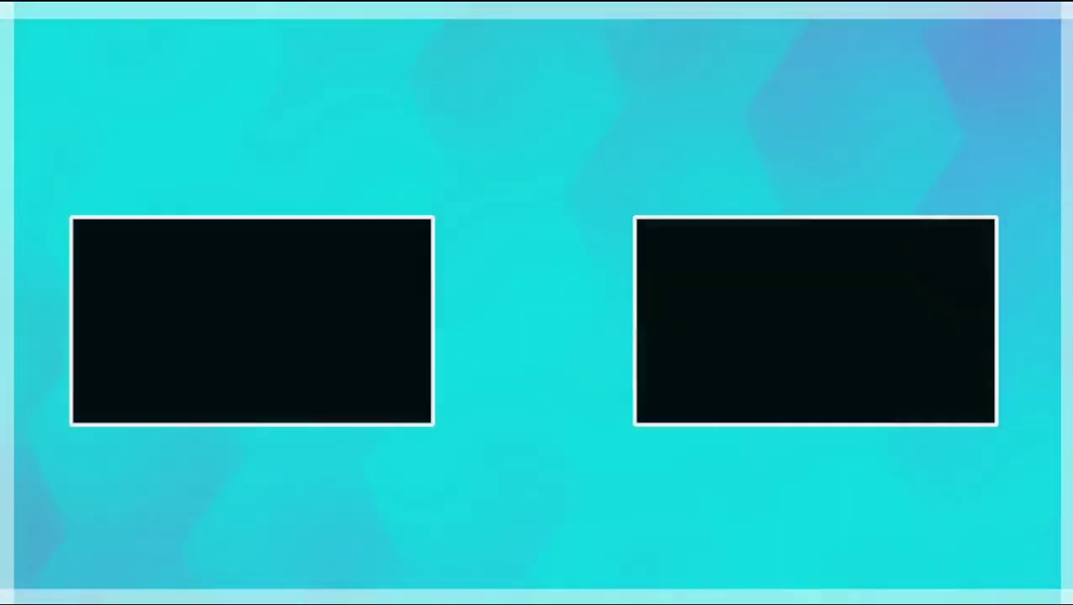